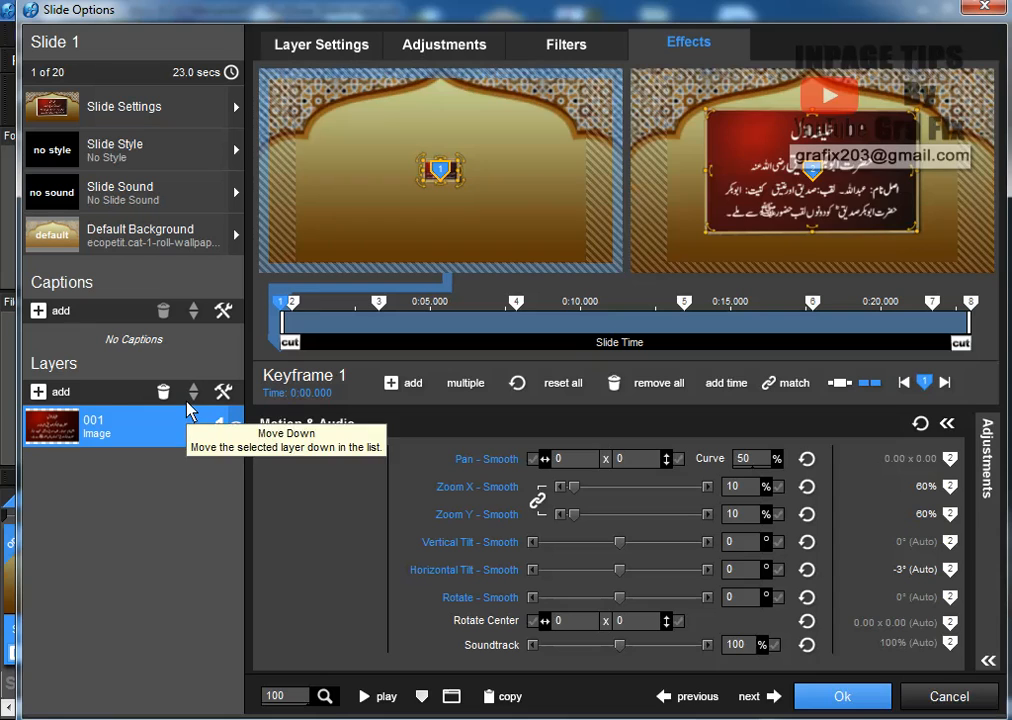
click(40, 392)
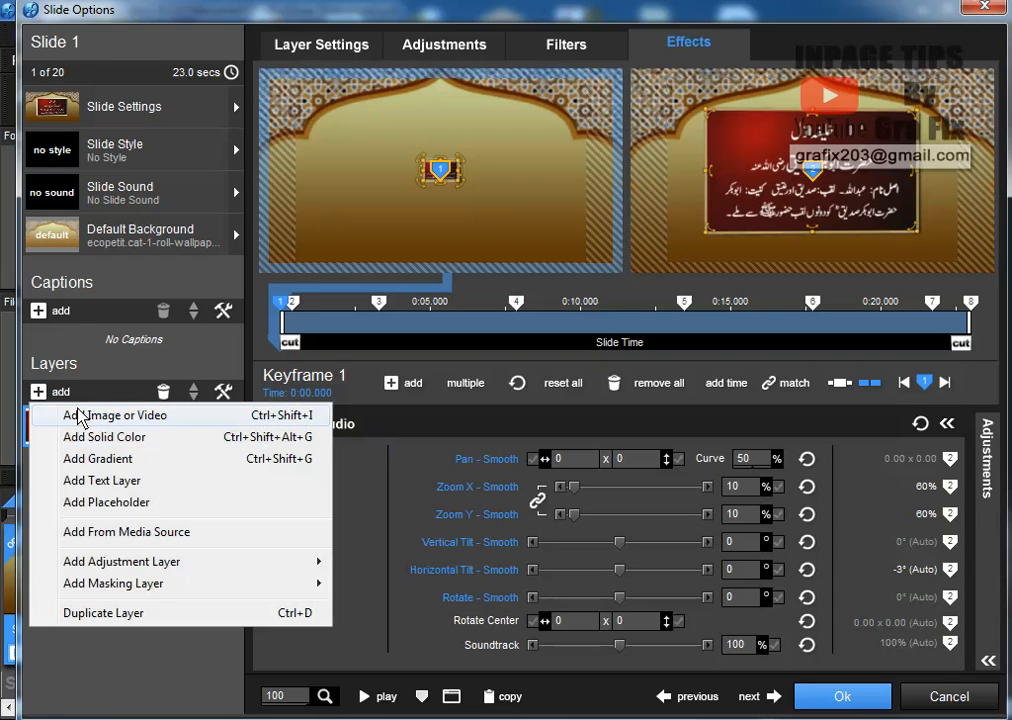
click(74, 414)
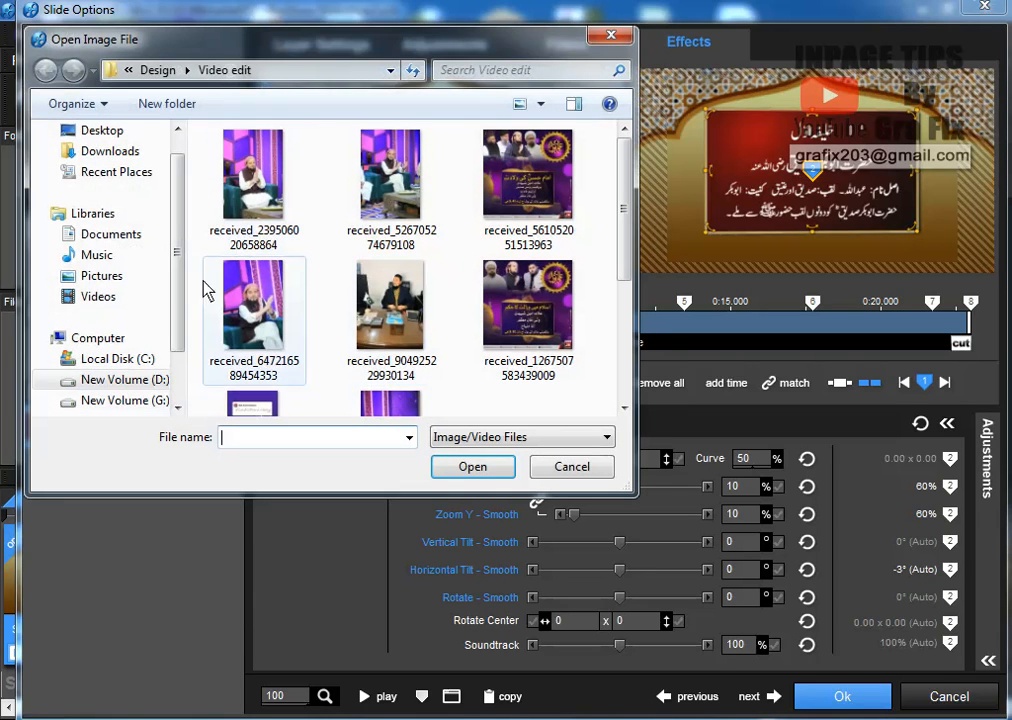
click(118, 380)
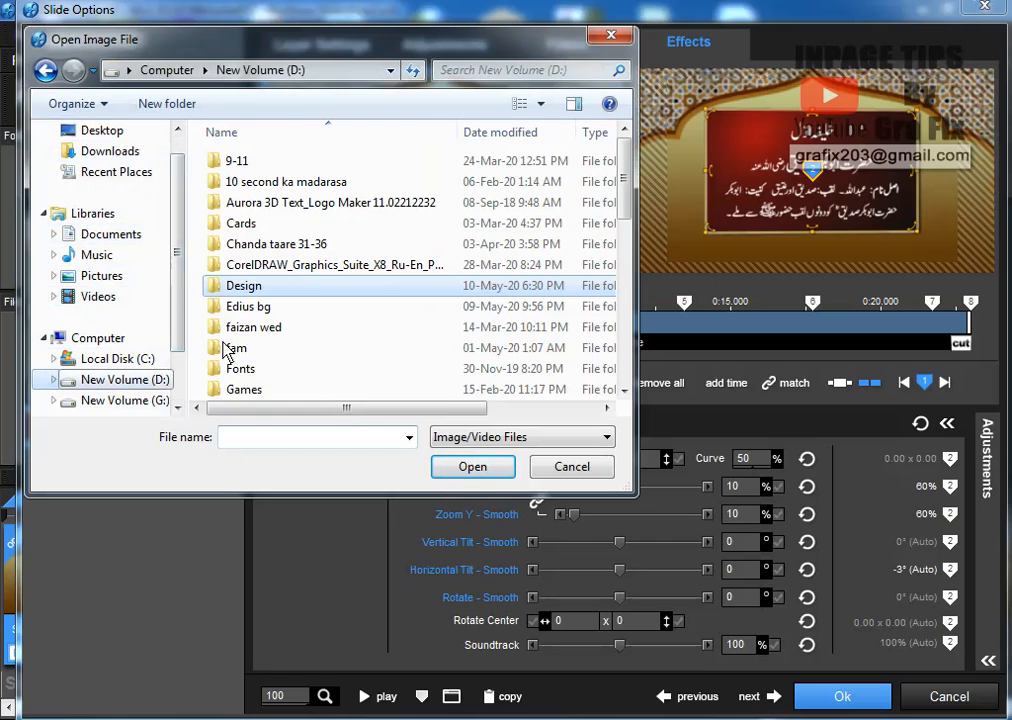
double_click(264, 289)
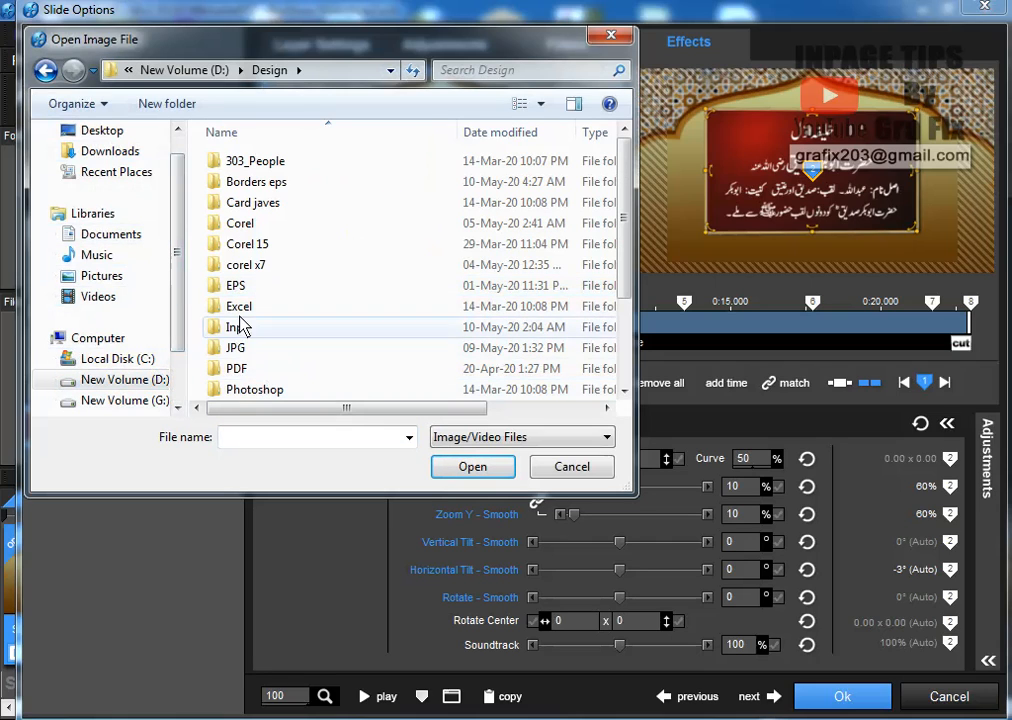
scroll(240, 265, down, 2)
double_click(285, 312)
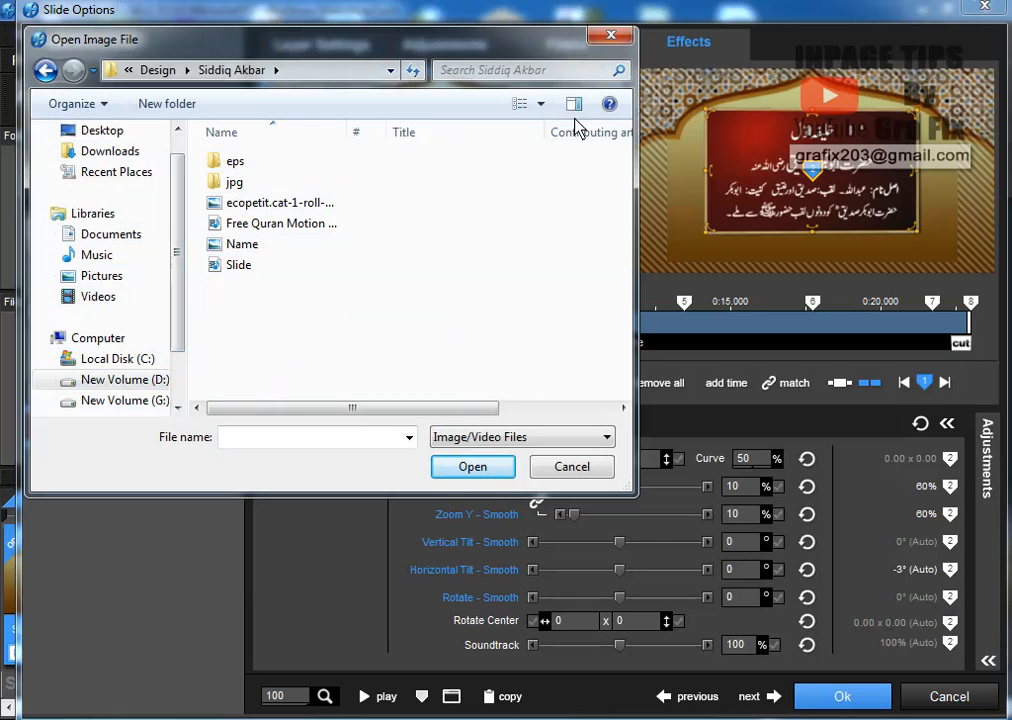
click(541, 104)
drag(552, 195, 547, 62)
click(578, 170)
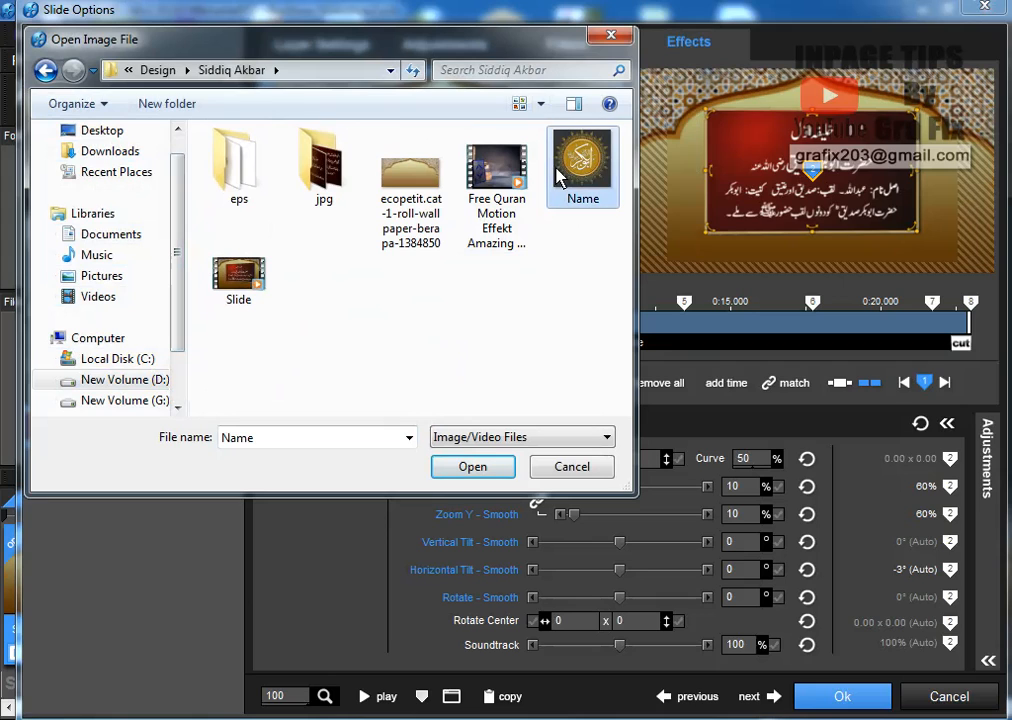
click(470, 468)
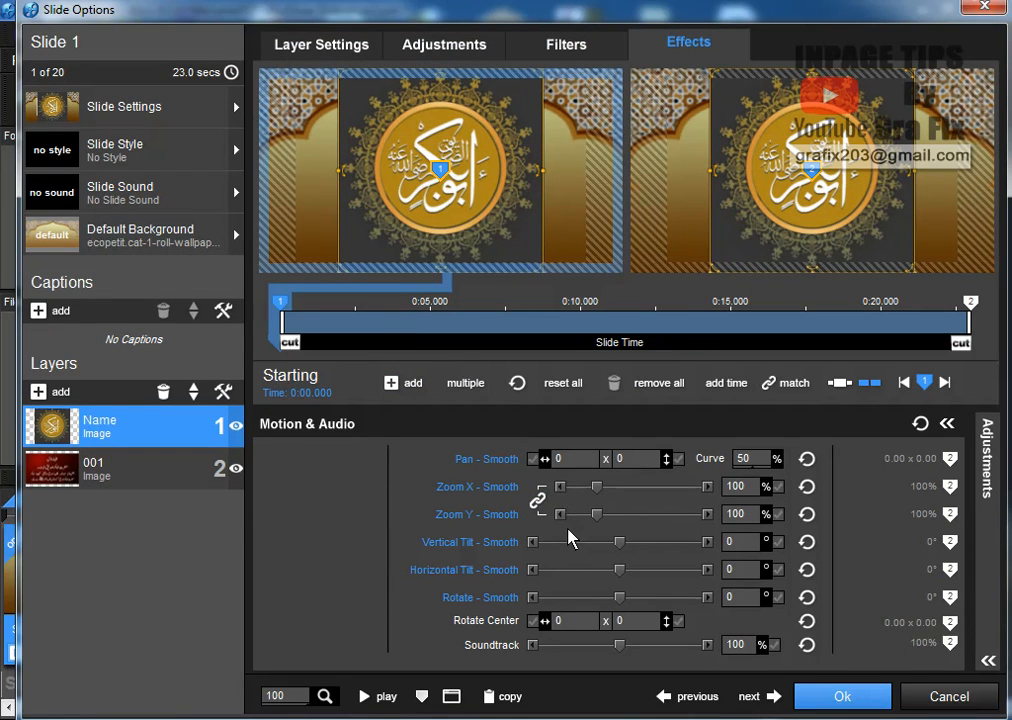
Scale the Name layer to 22% zoom at position -37.91 x -36.38 over the slide's left side
click(328, 48)
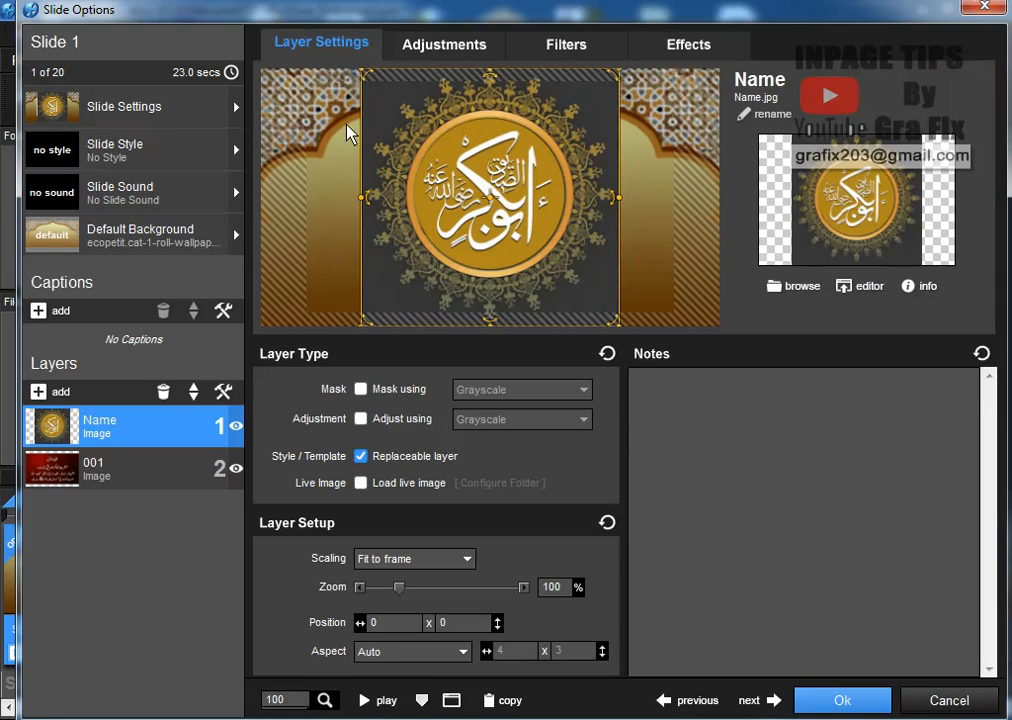
drag(402, 592, 391, 597)
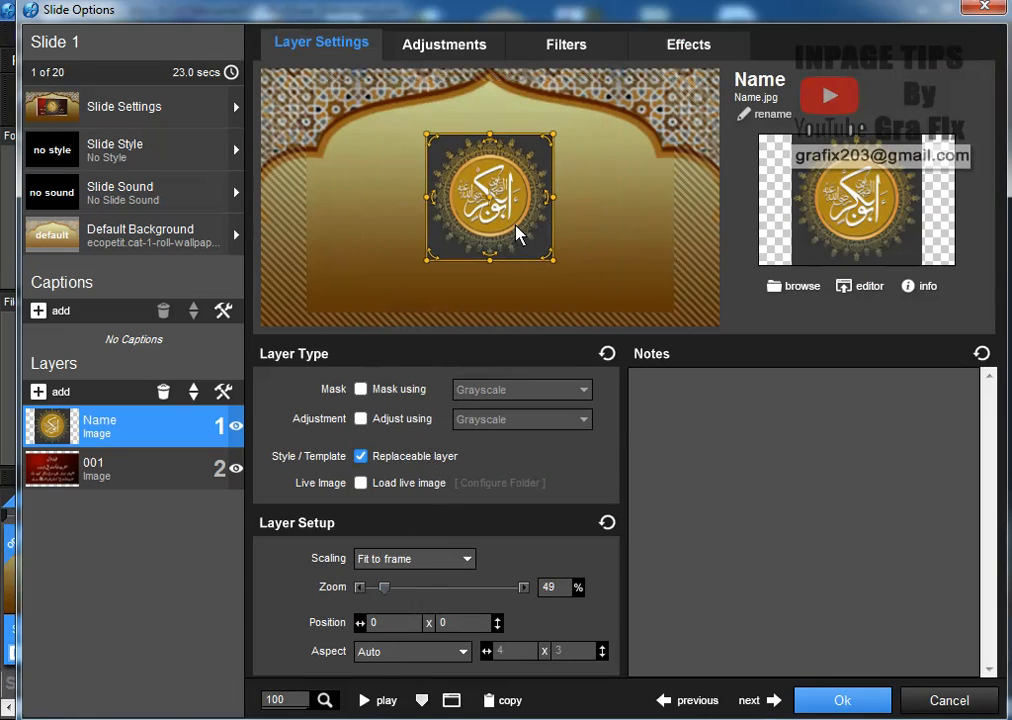
drag(517, 233, 362, 168)
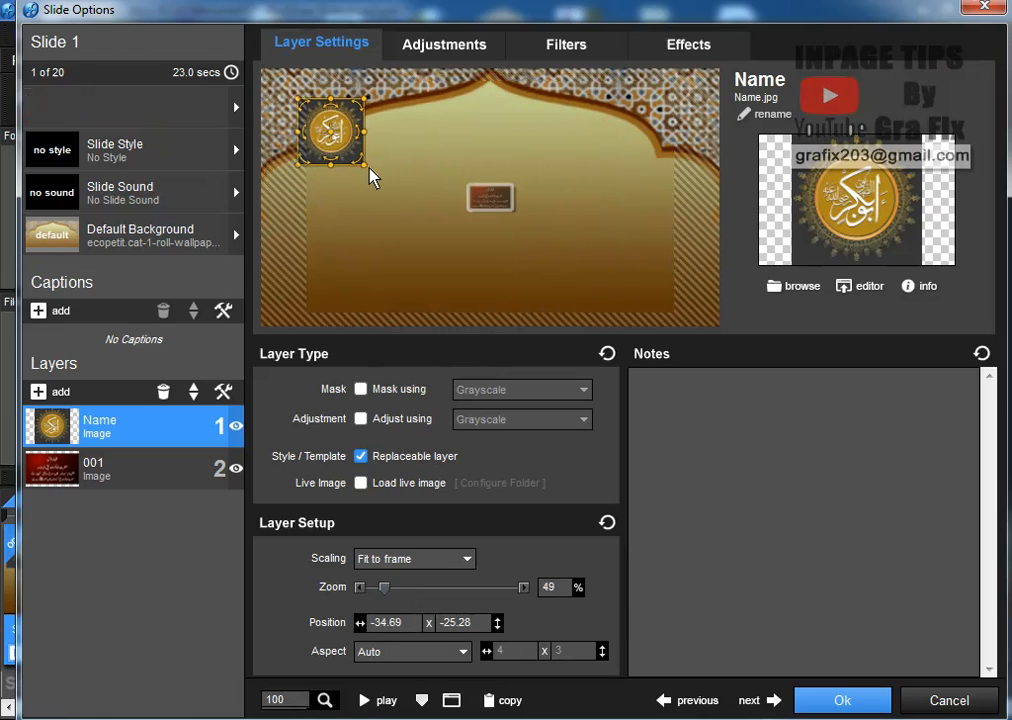
scroll(370, 176, down, 2)
drag(357, 158, 337, 122)
scroll(347, 151, down, 1)
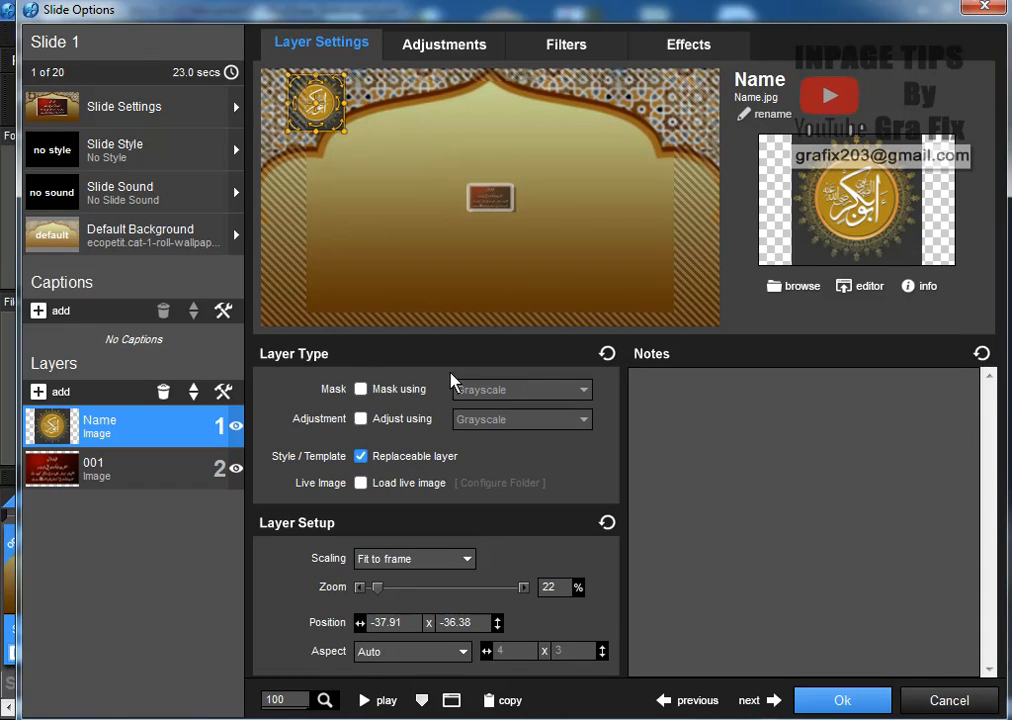
drag(350, 147, 466, 252)
click(444, 44)
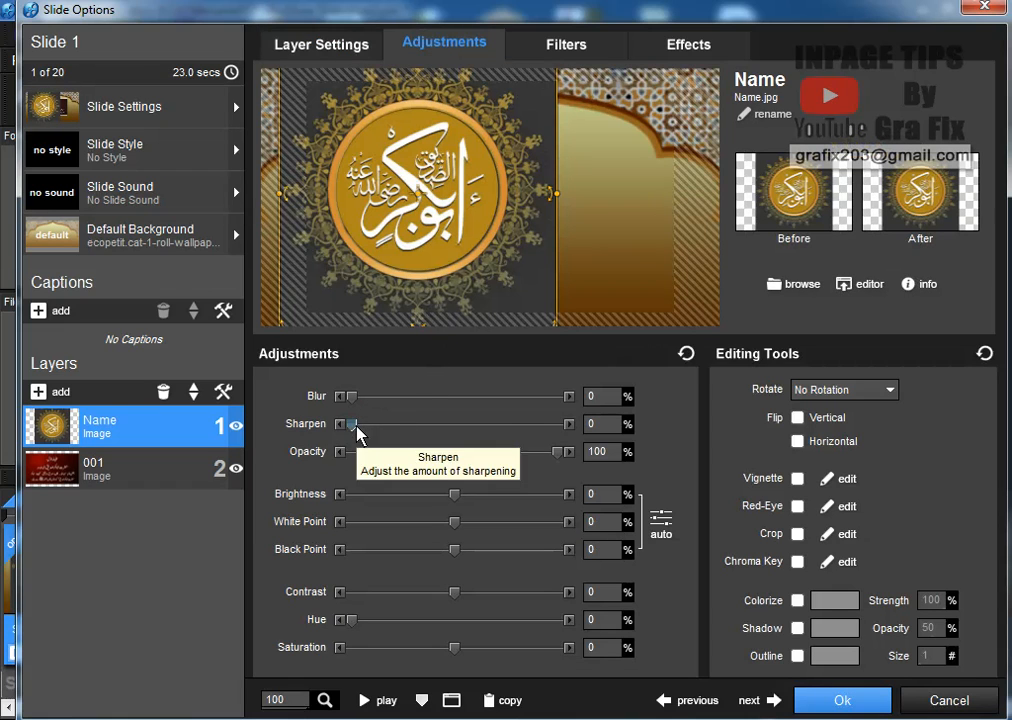
Set Sharpen 27%, Brightness 3%, White Point -4%, Black Point -7%, Contrast 12%, and enable Vignette
drag(356, 424, 384, 429)
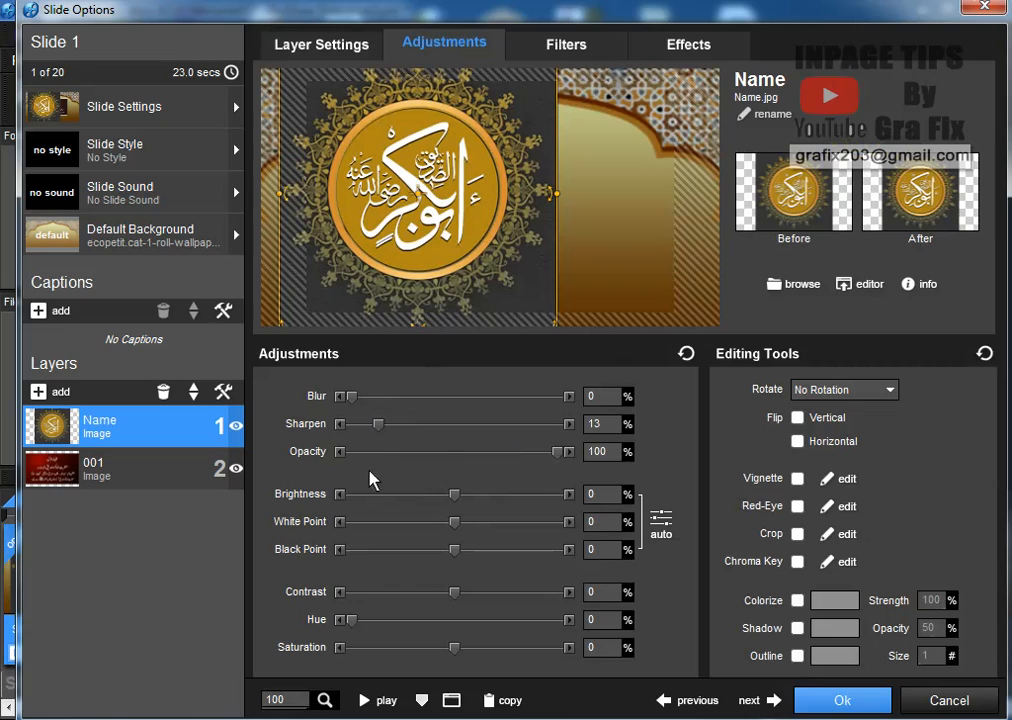
drag(450, 495, 448, 555)
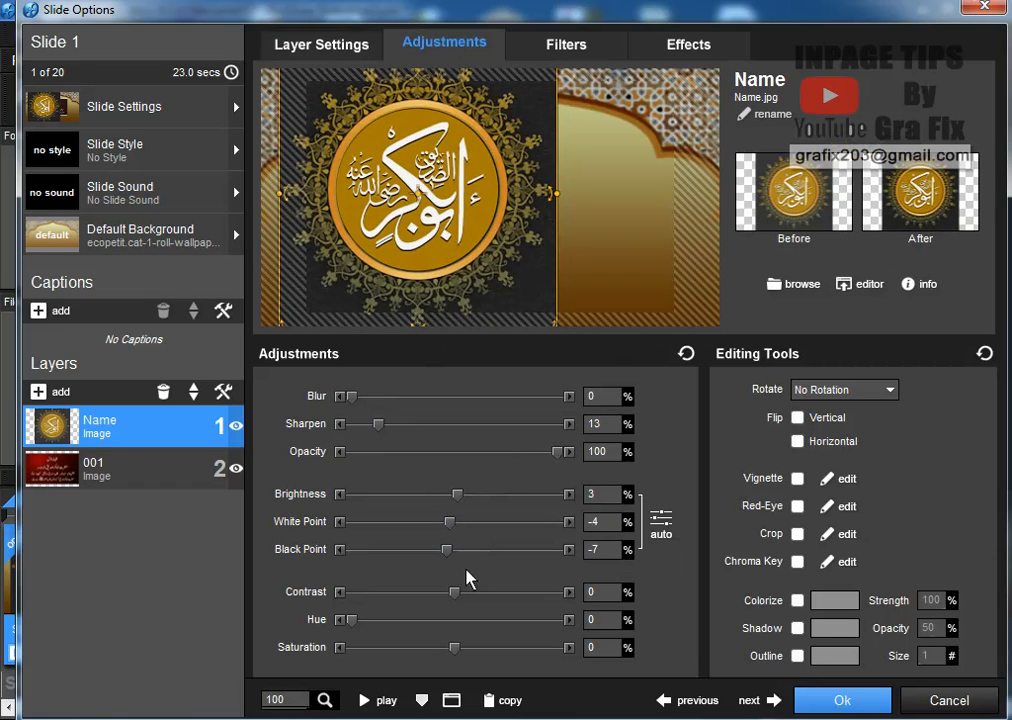
drag(469, 592, 465, 592)
drag(381, 424, 406, 426)
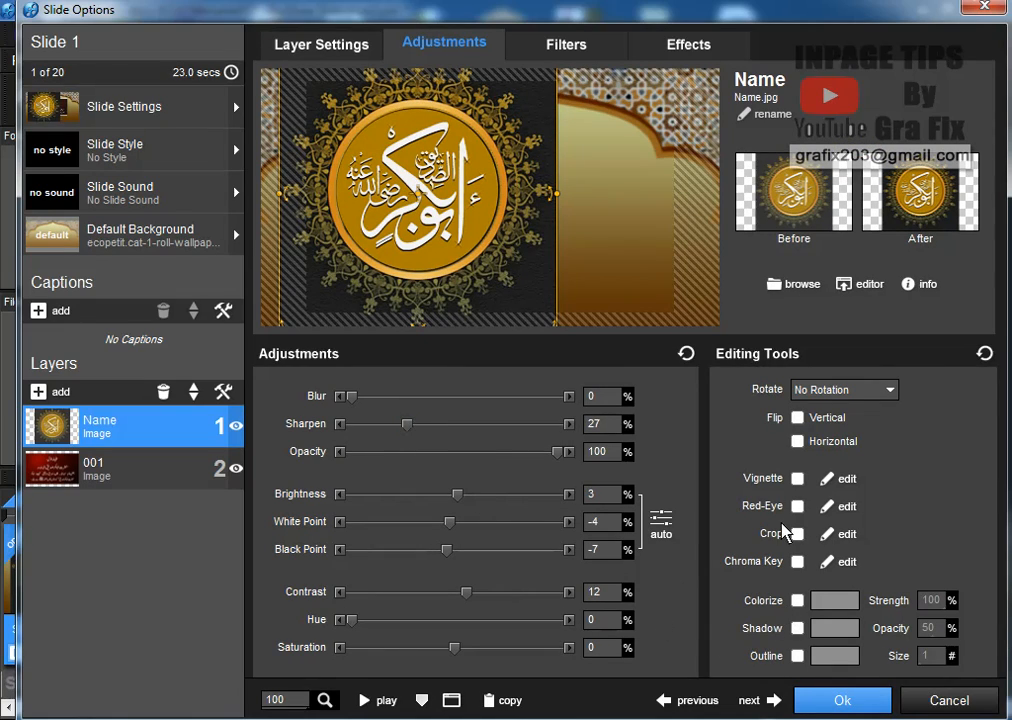
click(797, 478)
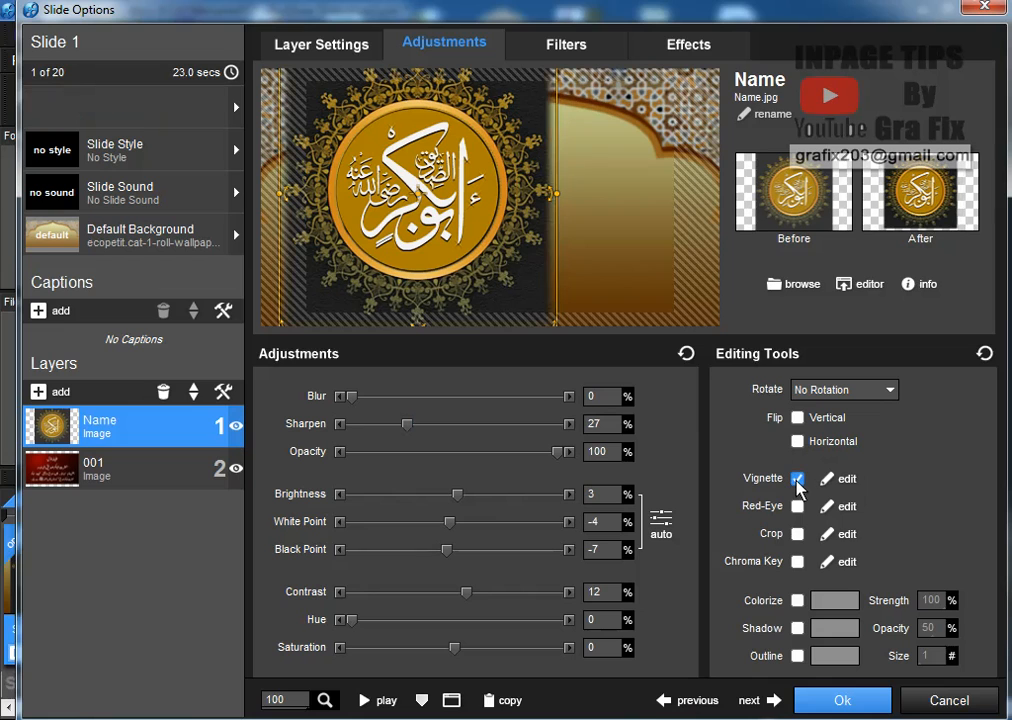
Make the emblem's vignette an Ellipse with Vignette Size 13%
click(845, 478)
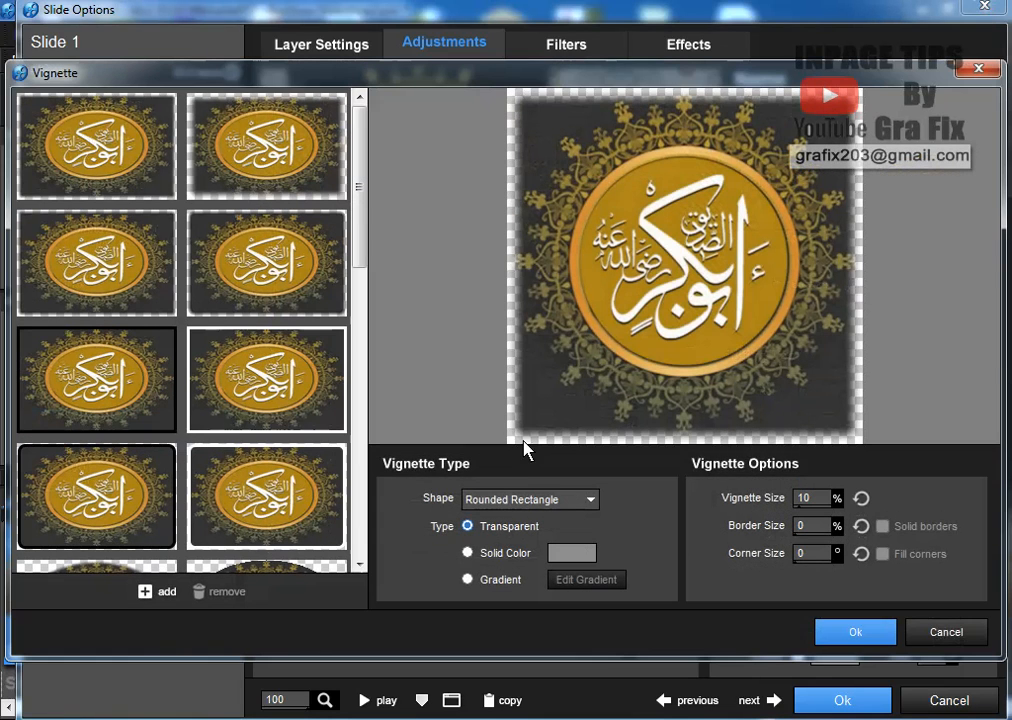
click(515, 500)
click(535, 533)
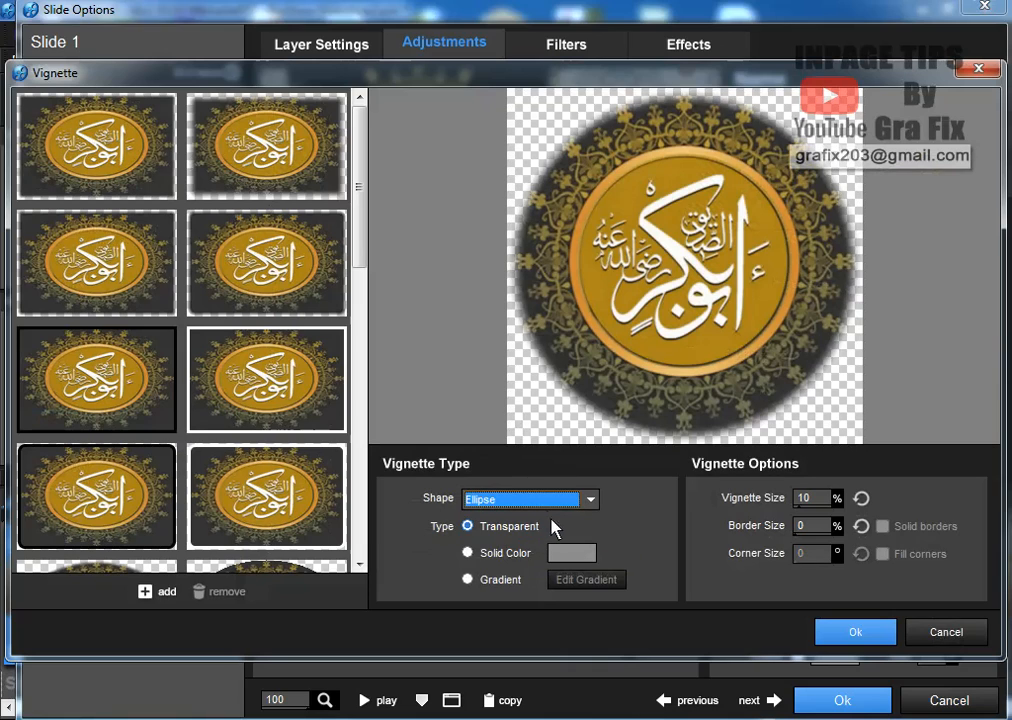
click(820, 499)
mouse_move(736, 530)
mouse_down()
mouse_move(753, 530)
mouse_move(742, 528)
mouse_up()
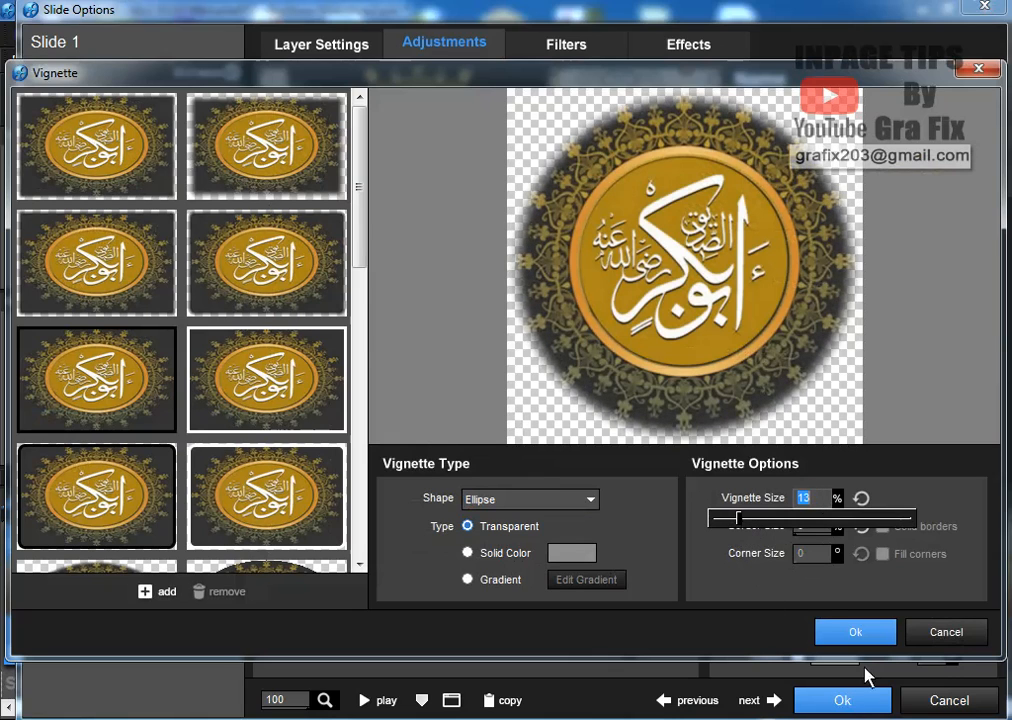
click(860, 634)
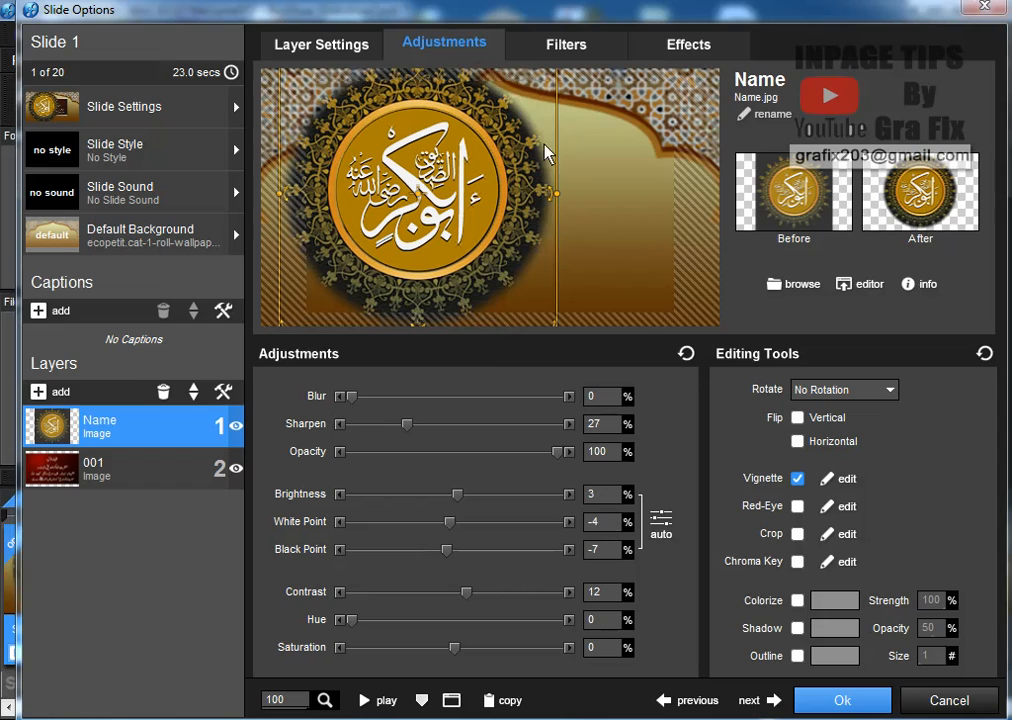
Shrink the emblem to 33% zoom and place it top-right at 39.03 x -34.46
drag(533, 127, 527, 178)
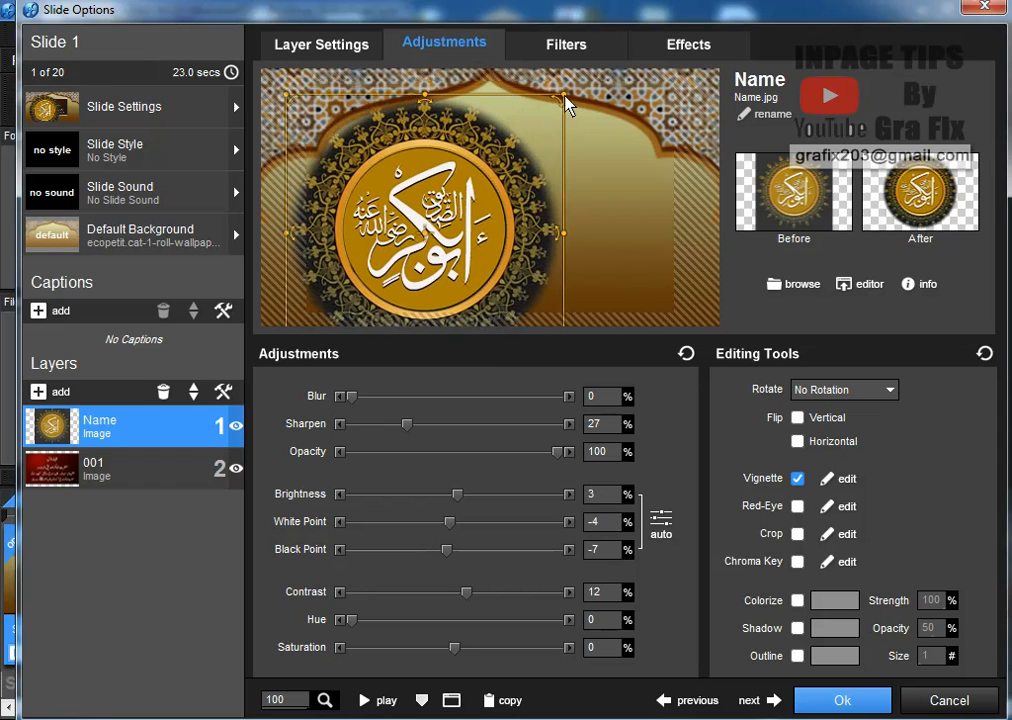
drag(564, 98, 490, 192)
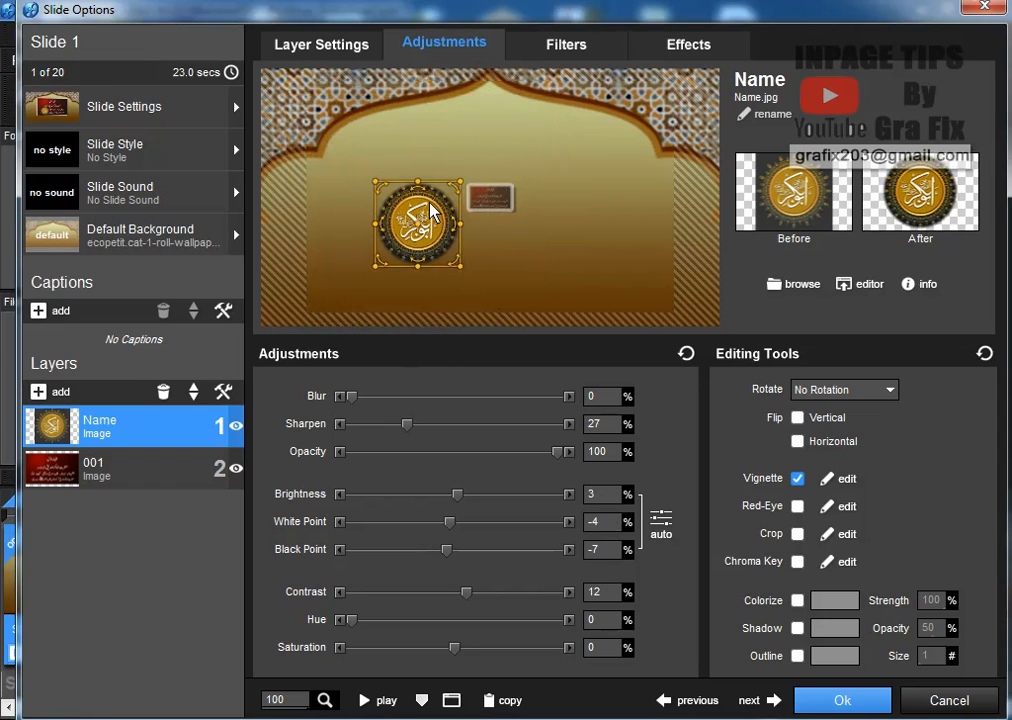
drag(432, 212, 700, 123)
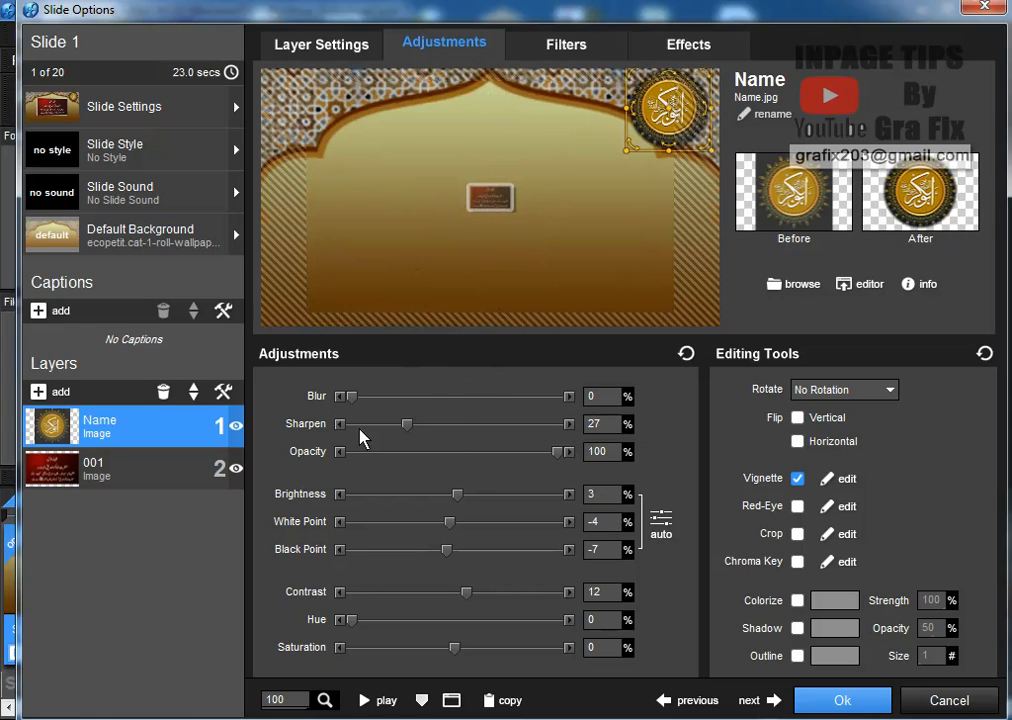
click(690, 44)
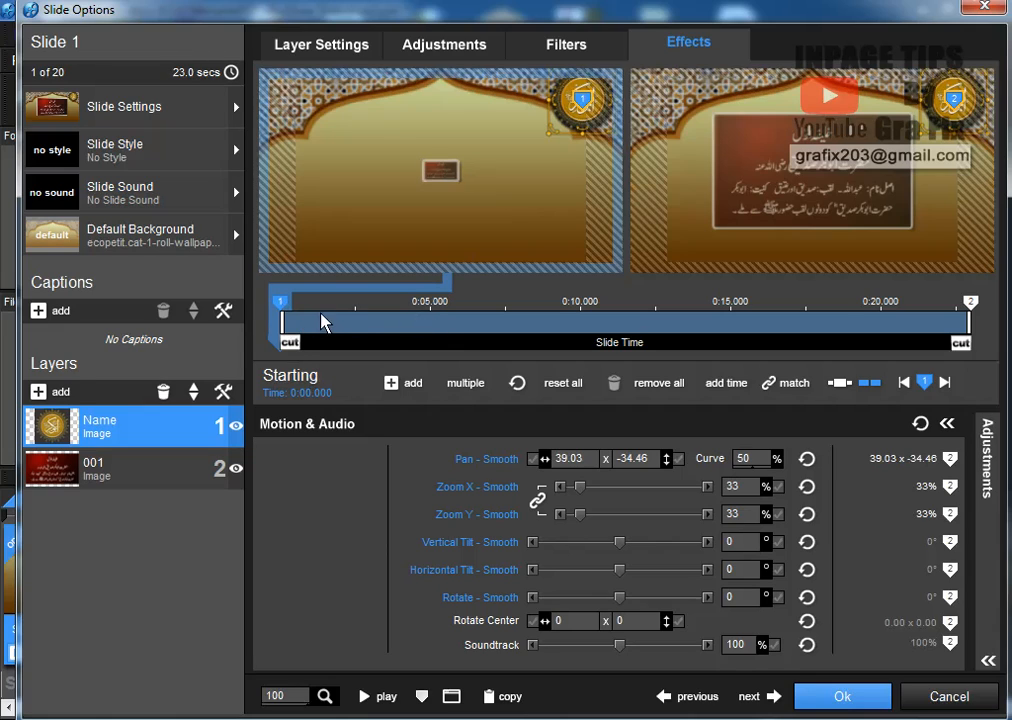
Add keyframe 2 at about 2.6 seconds with a 360° horizontal tilt, then preview the slide
double_click(358, 321)
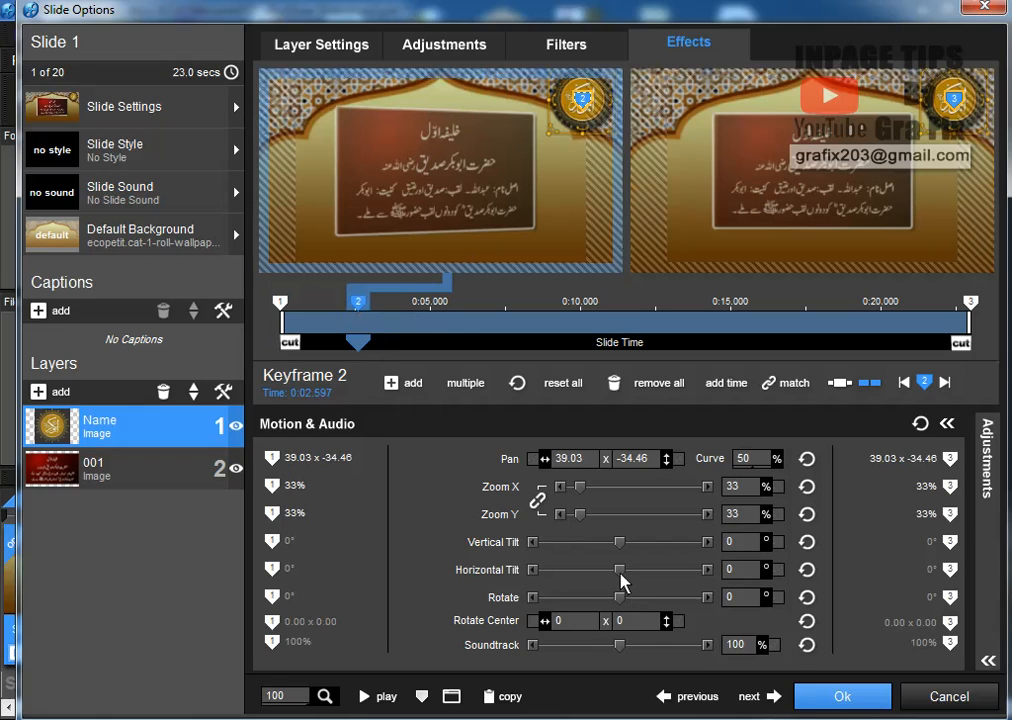
drag(622, 576, 722, 580)
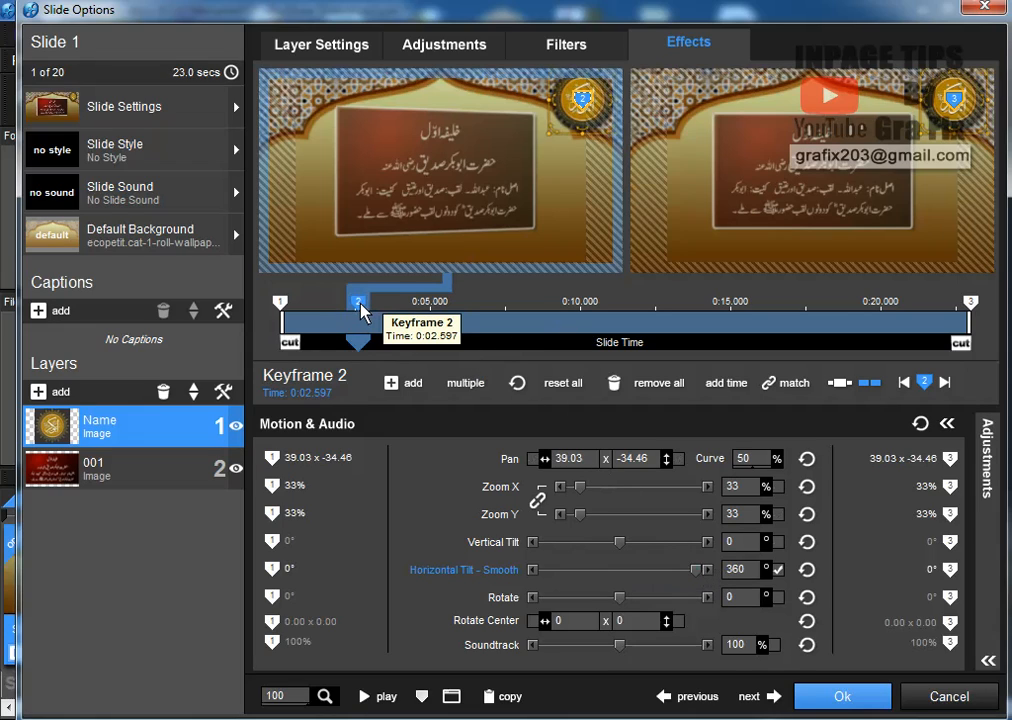
click(279, 302)
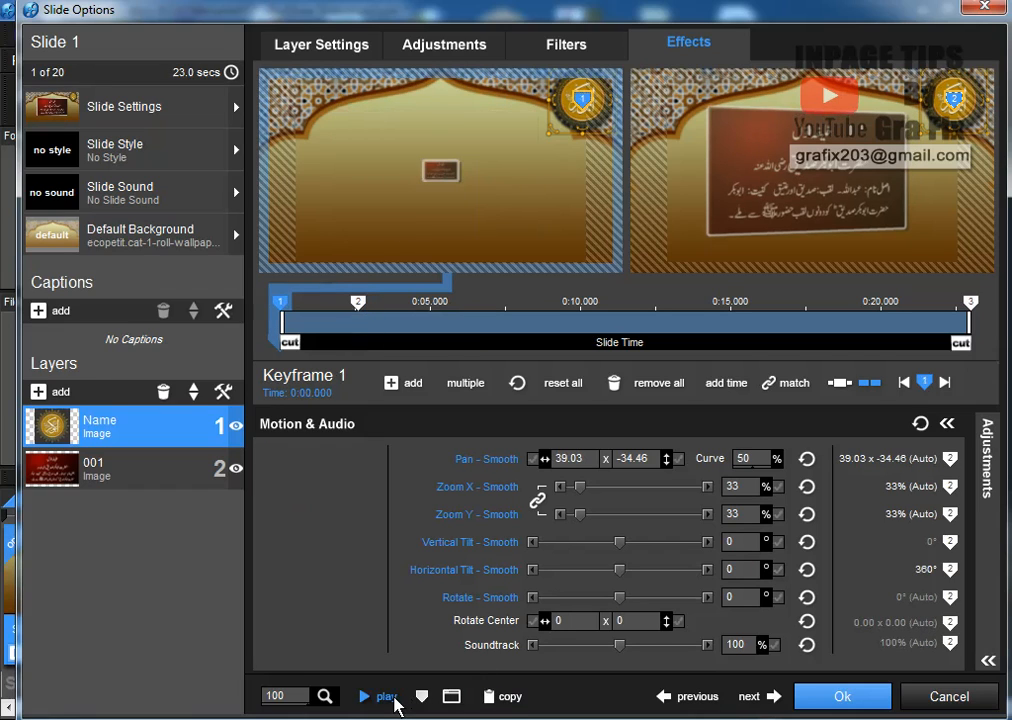
click(390, 698)
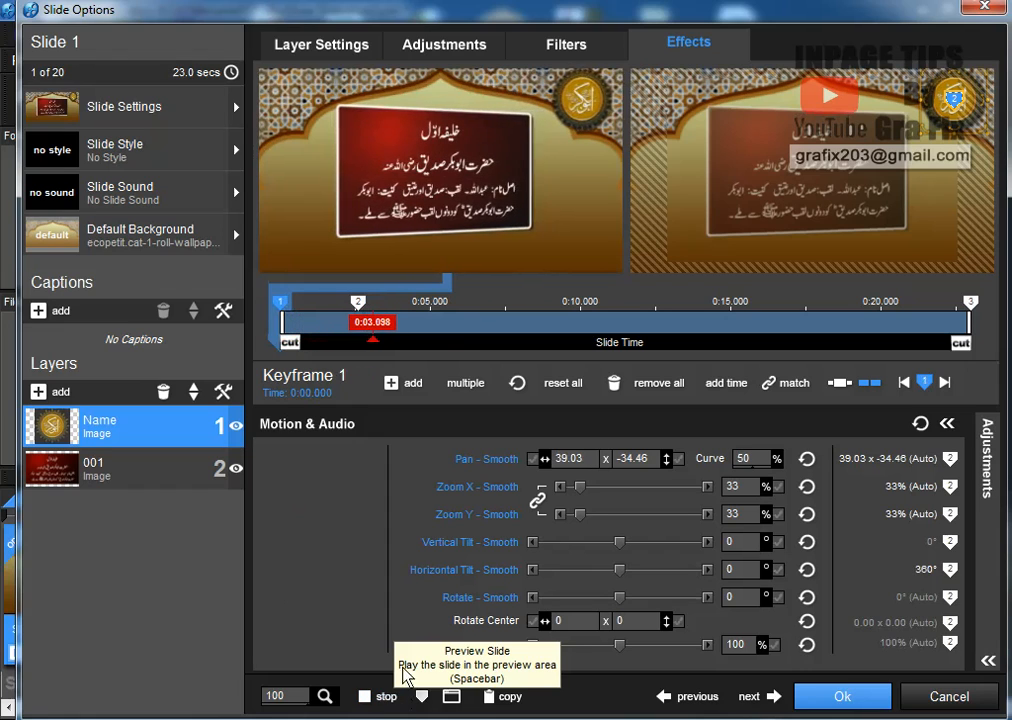
Pause motion after keyframe 2, move keyframe 3 to 0:10.150, and add keyframe 4 with 360° tilt
right_click(358, 301)
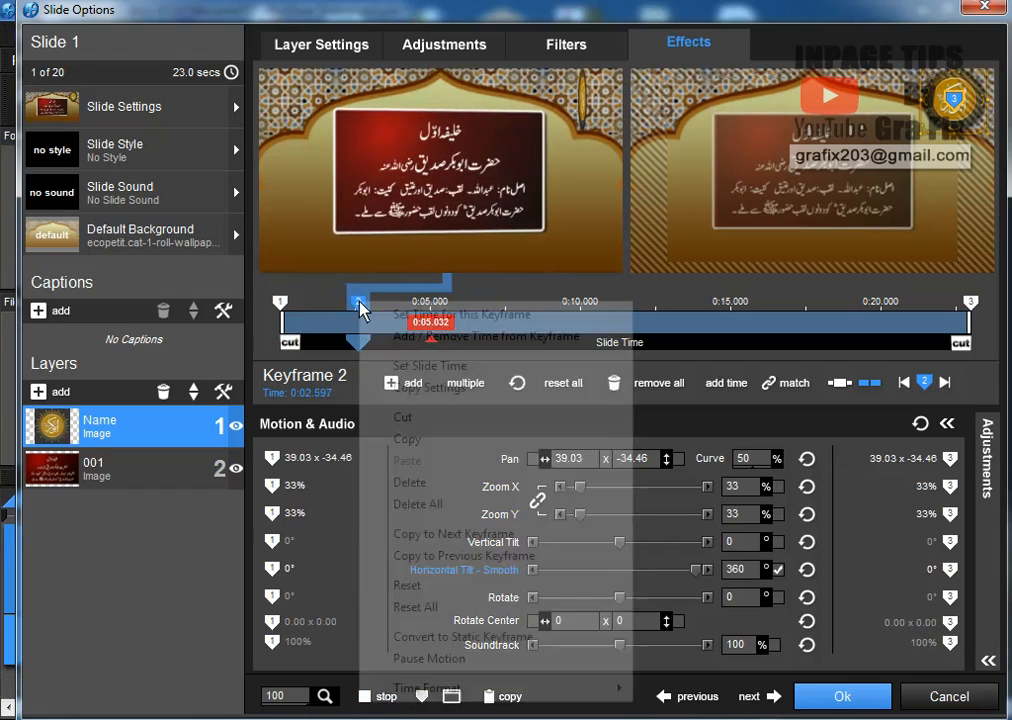
click(470, 659)
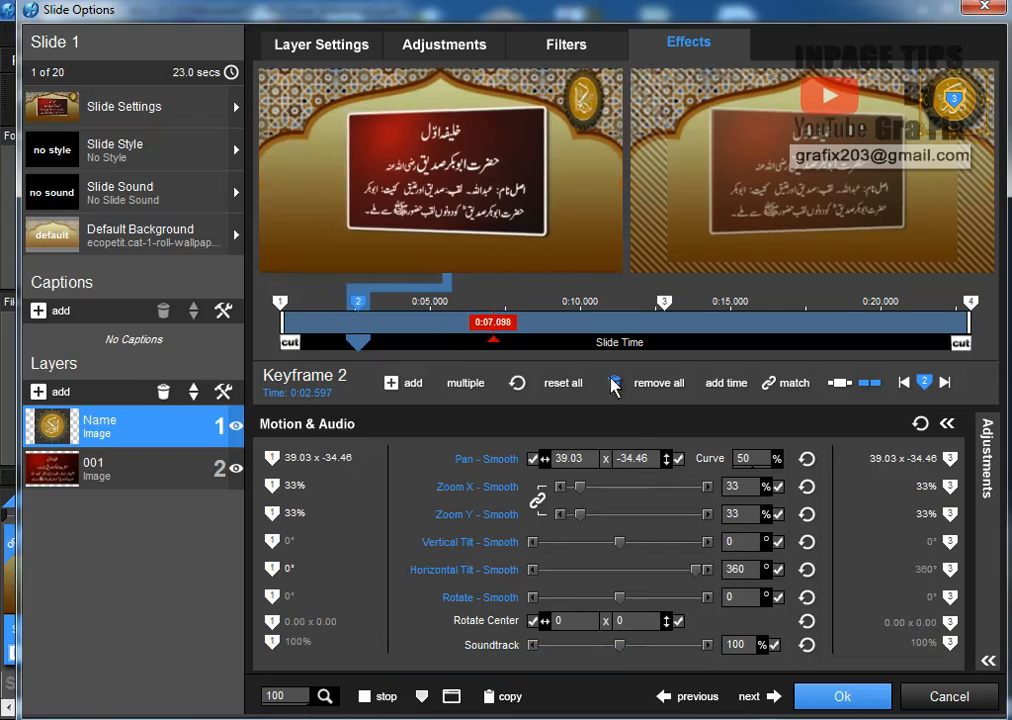
drag(664, 305, 590, 313)
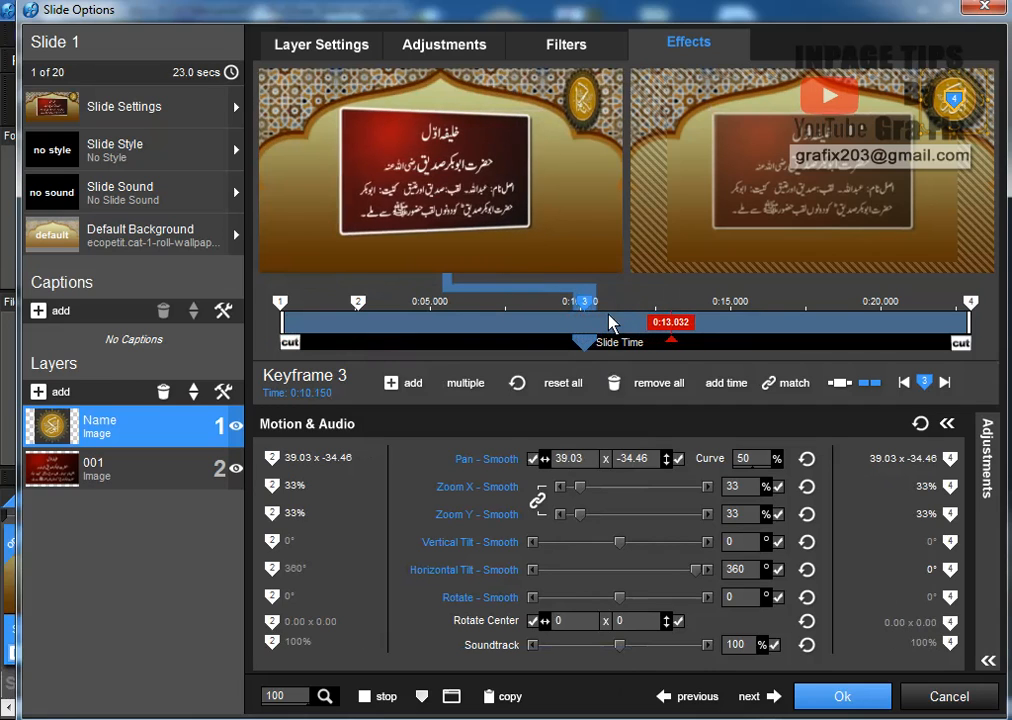
double_click(610, 320)
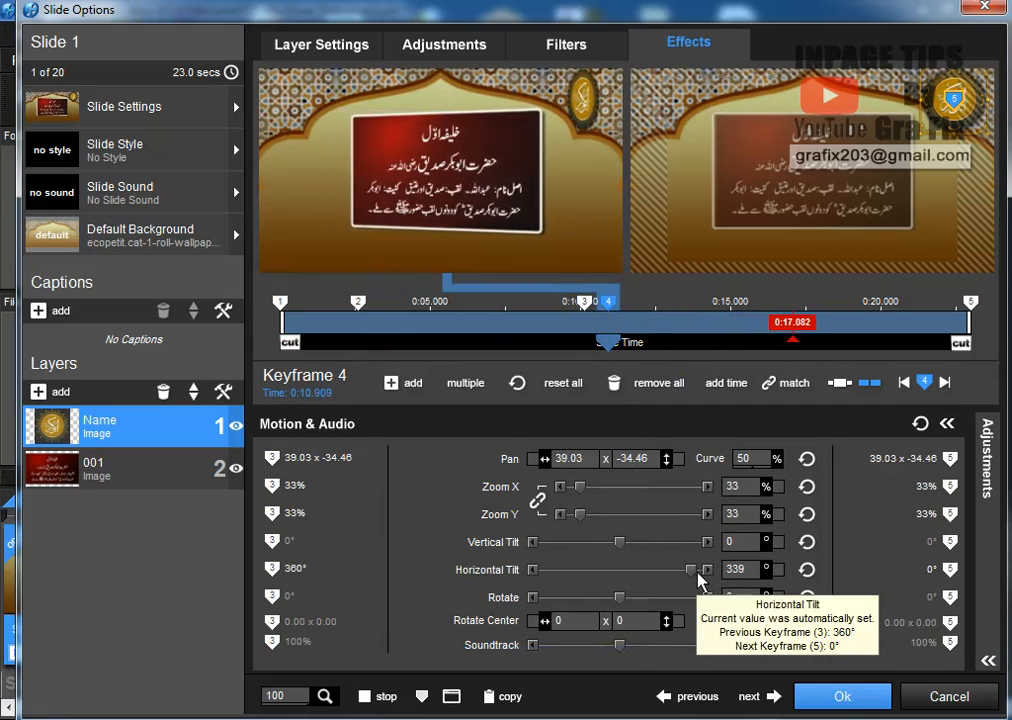
drag(697, 571, 711, 572)
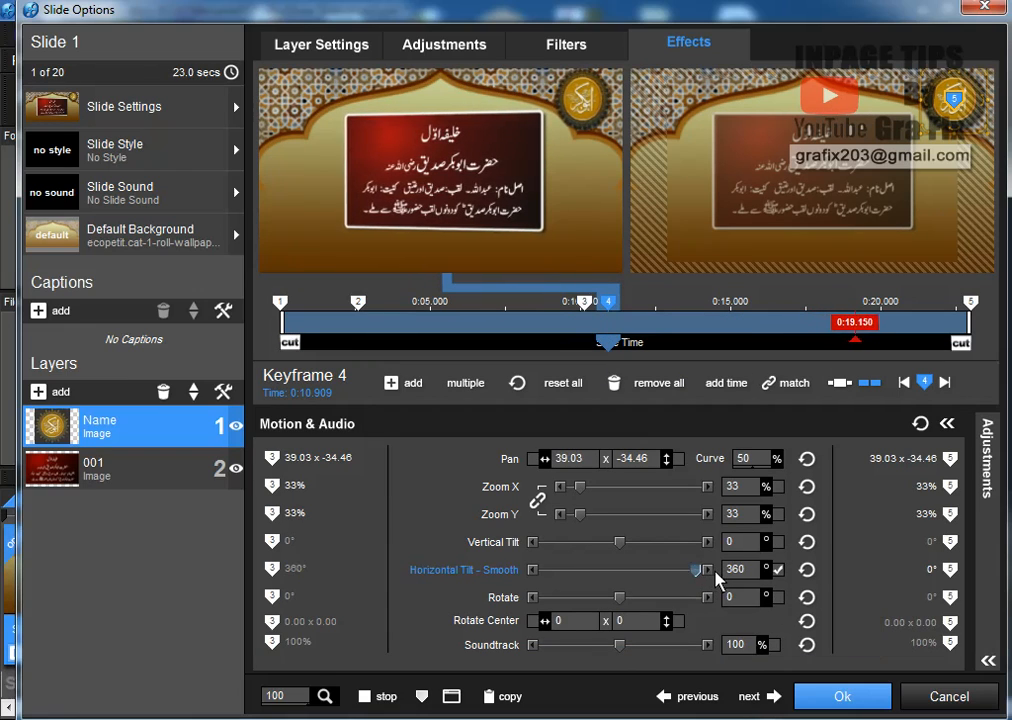
Add keyframe 5 at about 0:13.7 with 0° tilt, pause motion after it, and preview
double_click(695, 324)
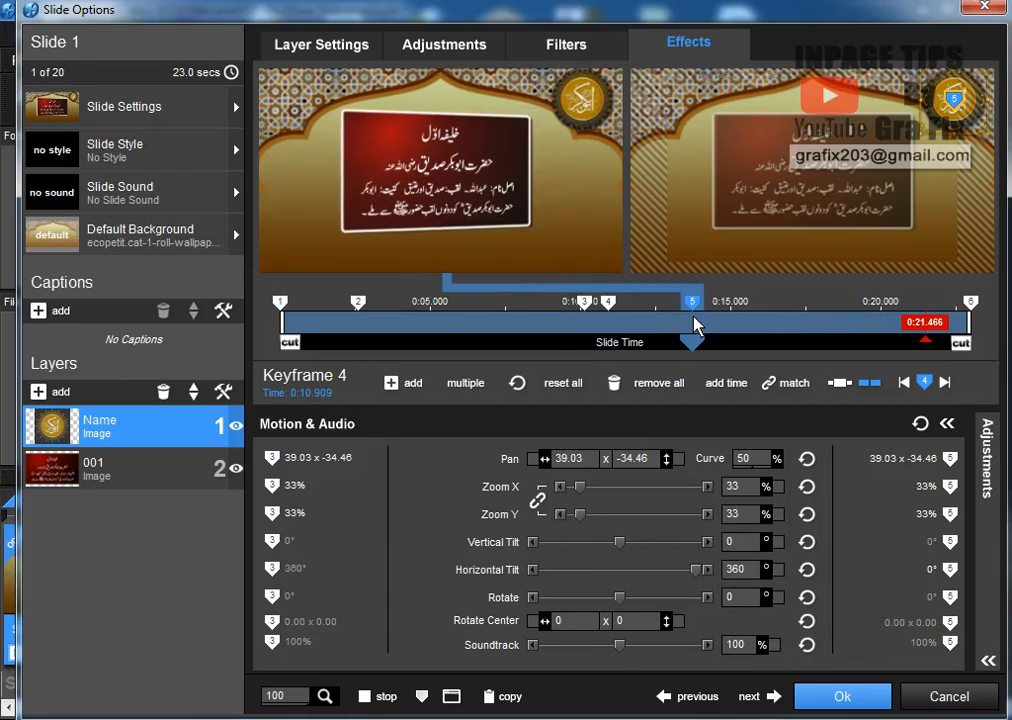
double_click(730, 571)
text(0)
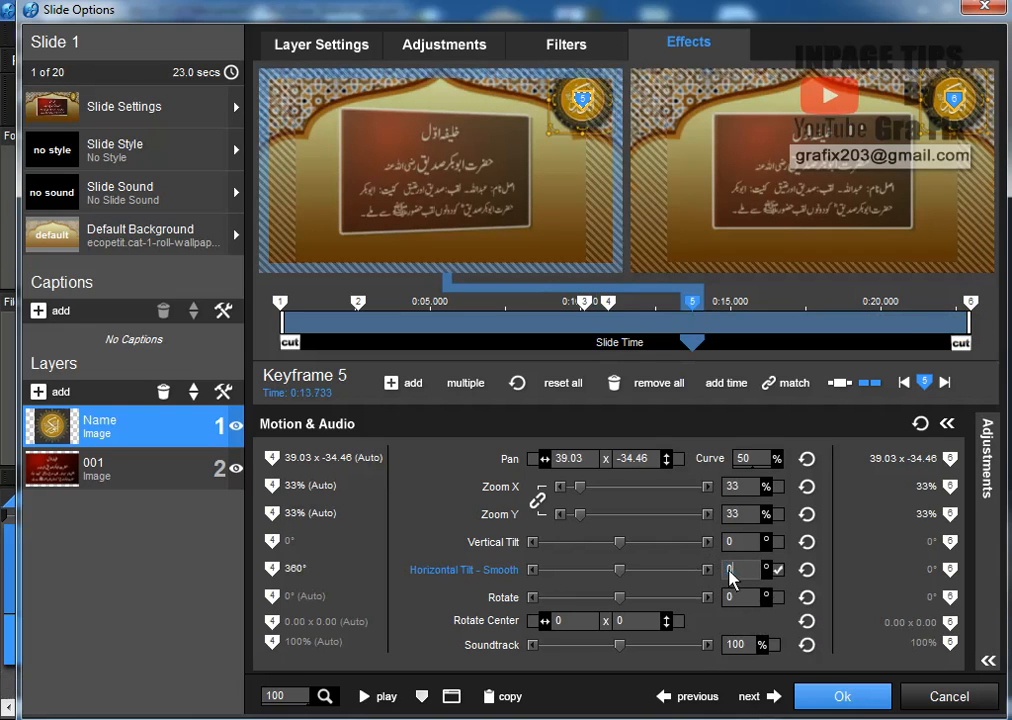
right_click(693, 300)
click(790, 662)
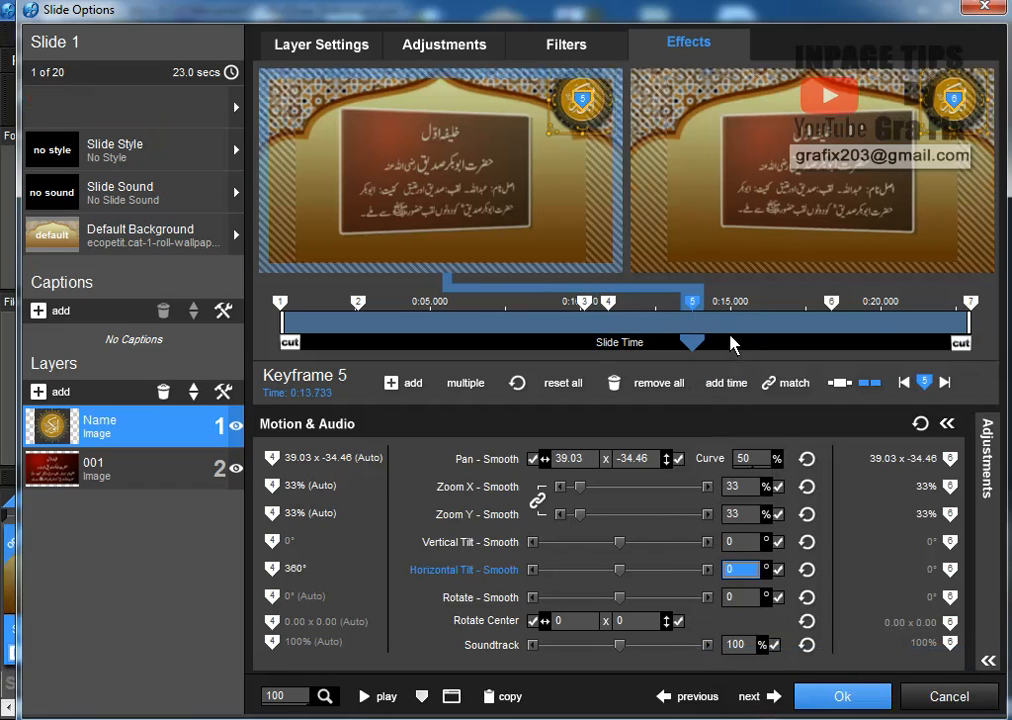
click(834, 306)
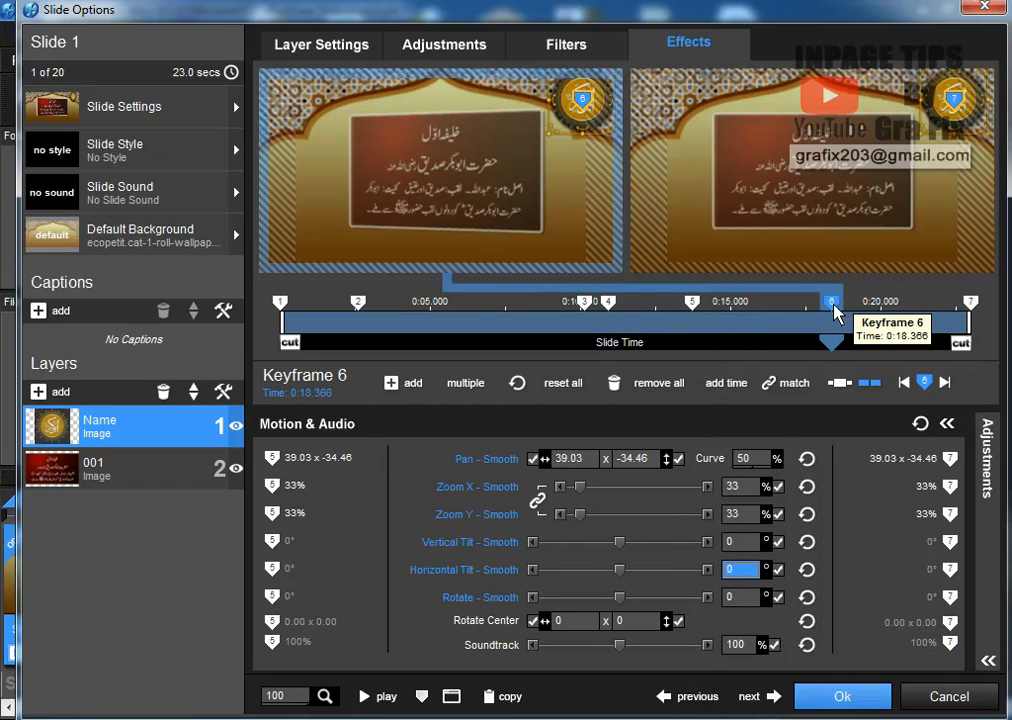
click(971, 305)
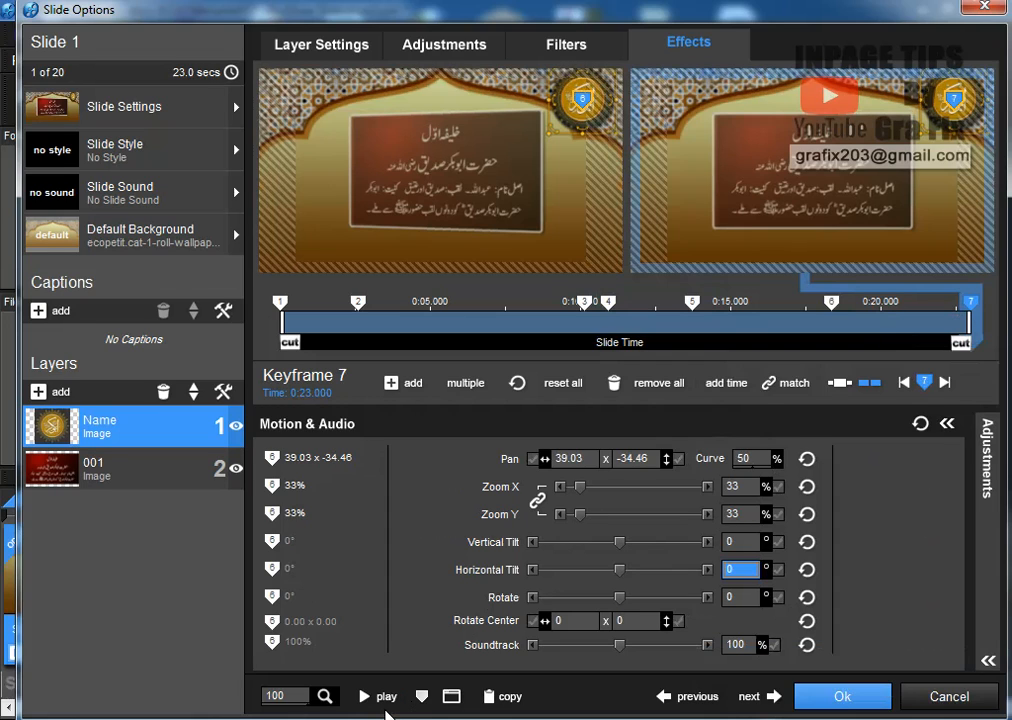
click(383, 700)
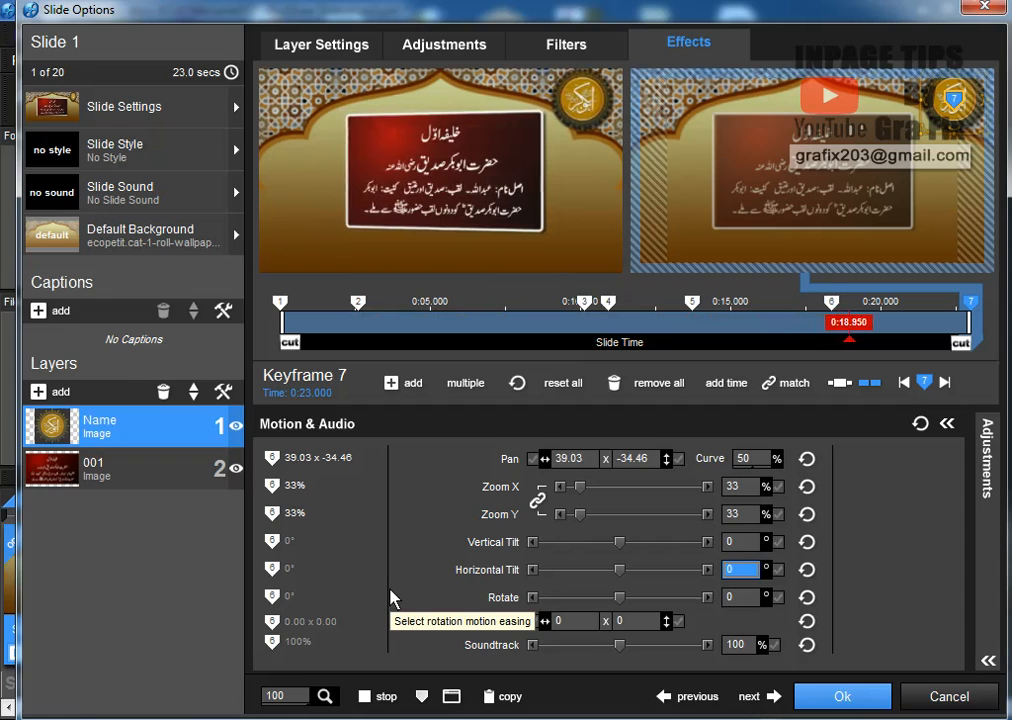
Set keyframe 6 at 18.366 seconds to a -360° horizontal tilt and preview the slide
click(830, 300)
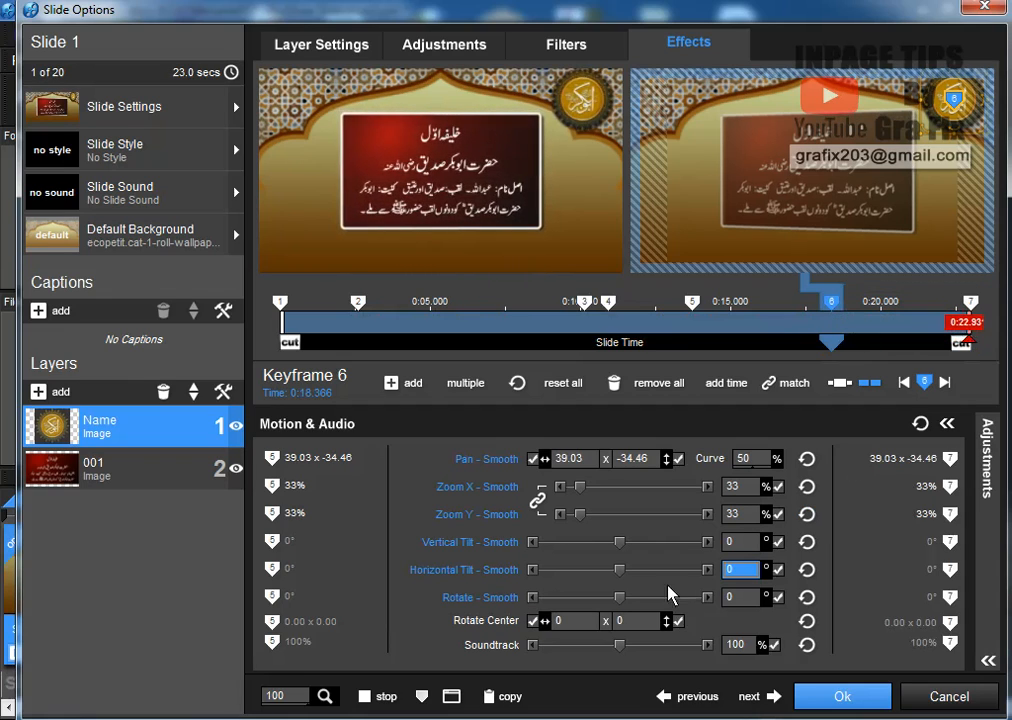
drag(614, 576, 533, 580)
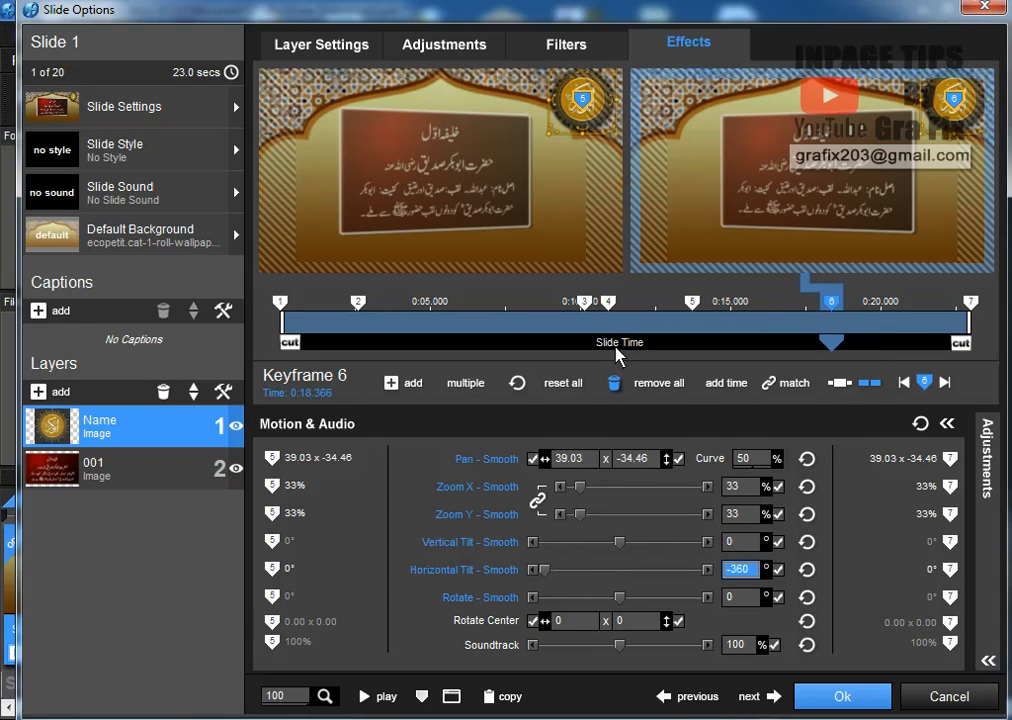
click(382, 703)
Copy the Name layer to all slides, check slides 2 and 3, and close Slide Options
right_click(133, 428)
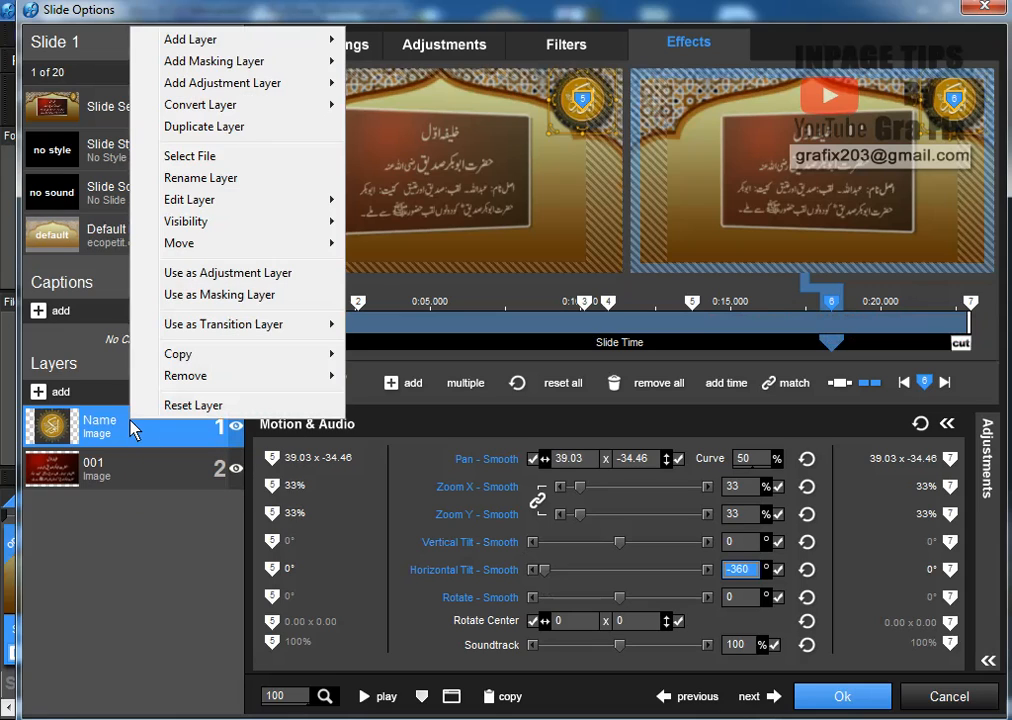
mouse_move(230, 357)
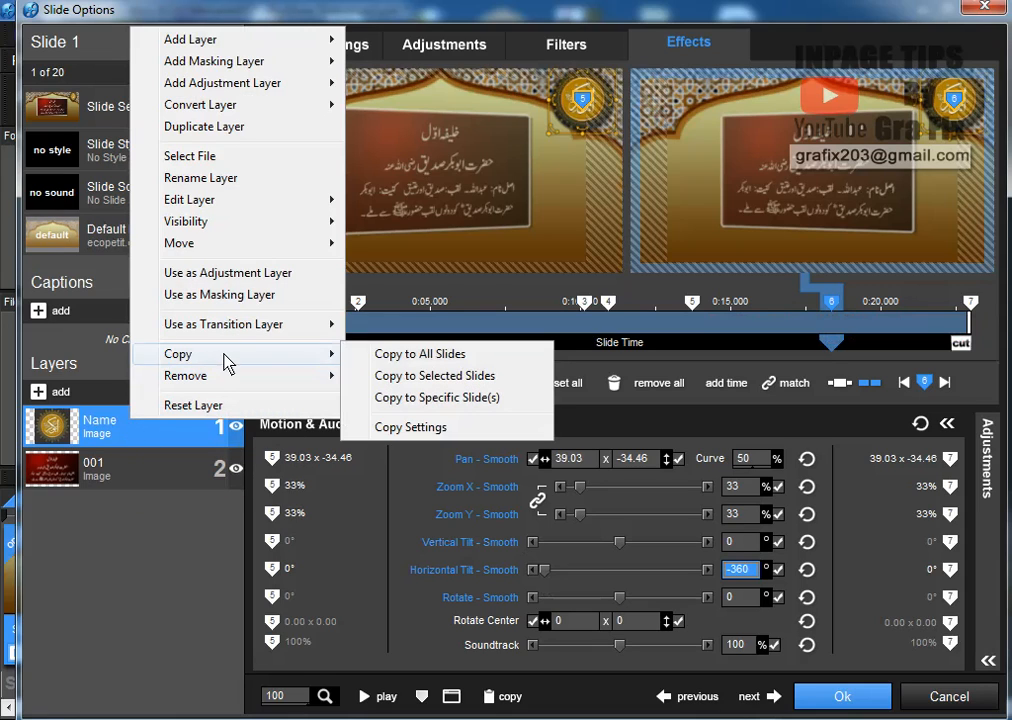
click(418, 358)
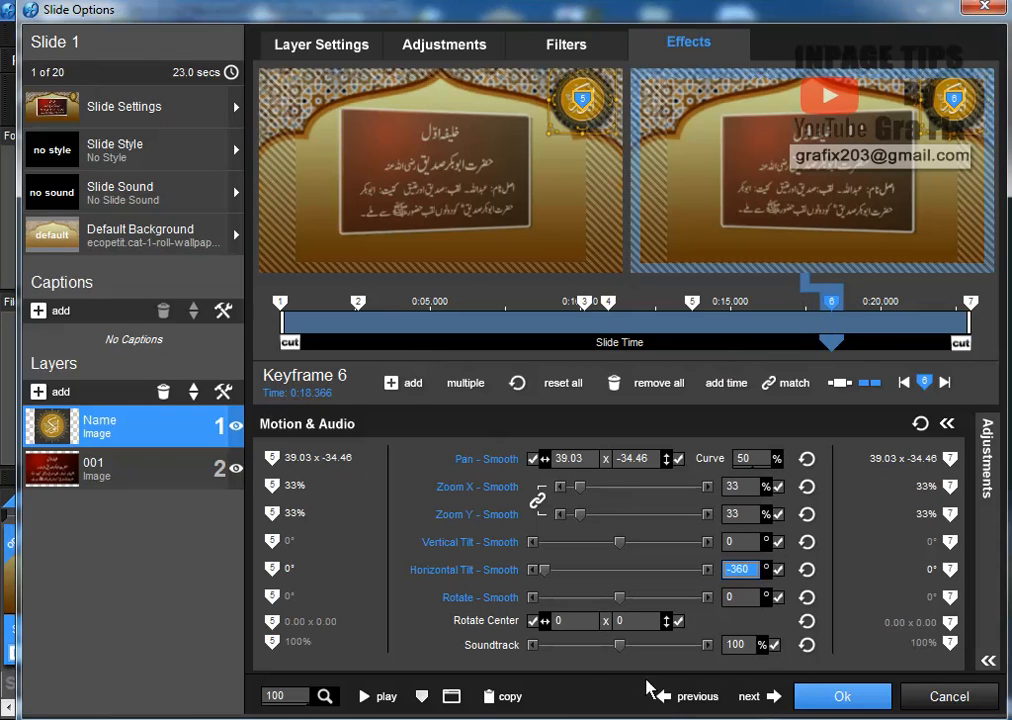
click(765, 700)
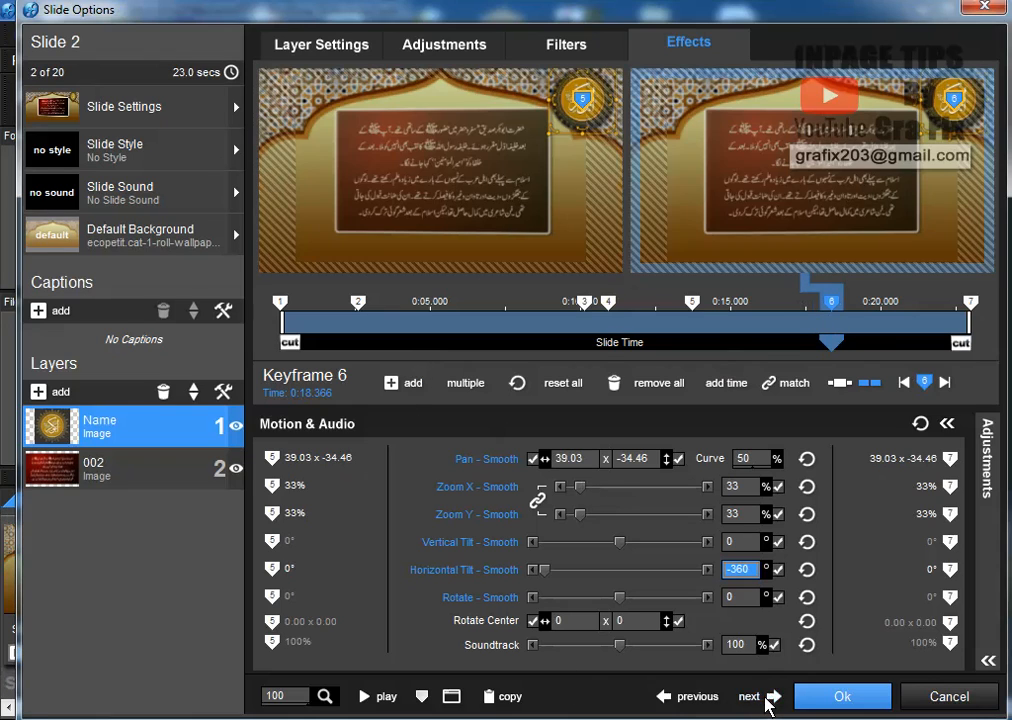
click(768, 700)
click(838, 698)
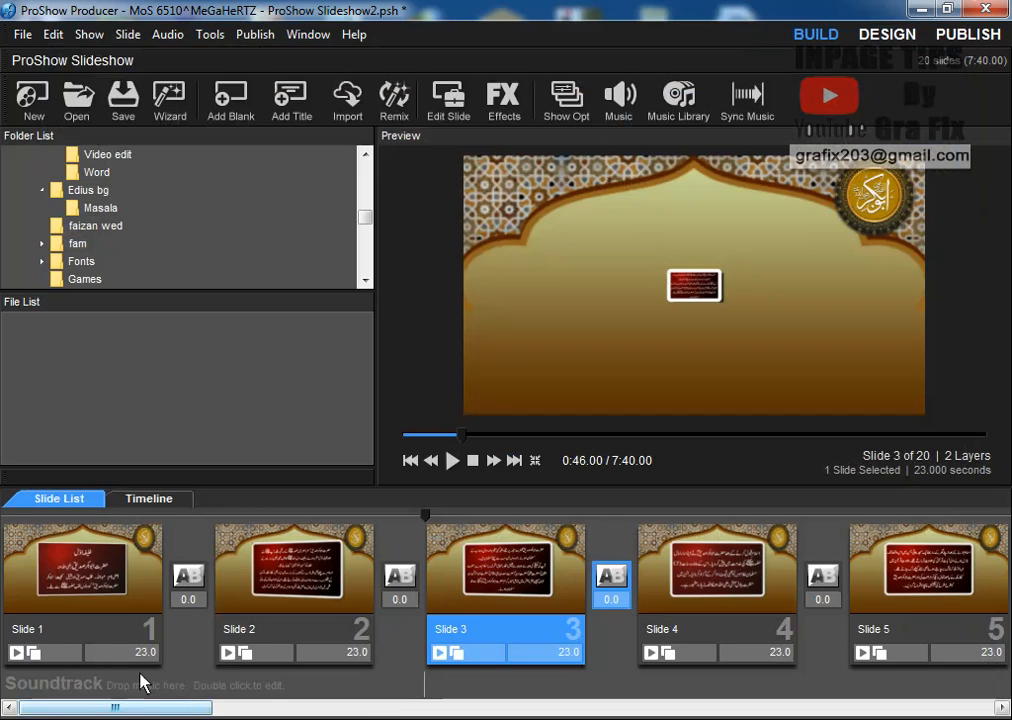
Add Usman muawiya.mp3 from D:\Design\Siddiq Akbar to the show's soundtrack
click(620, 100)
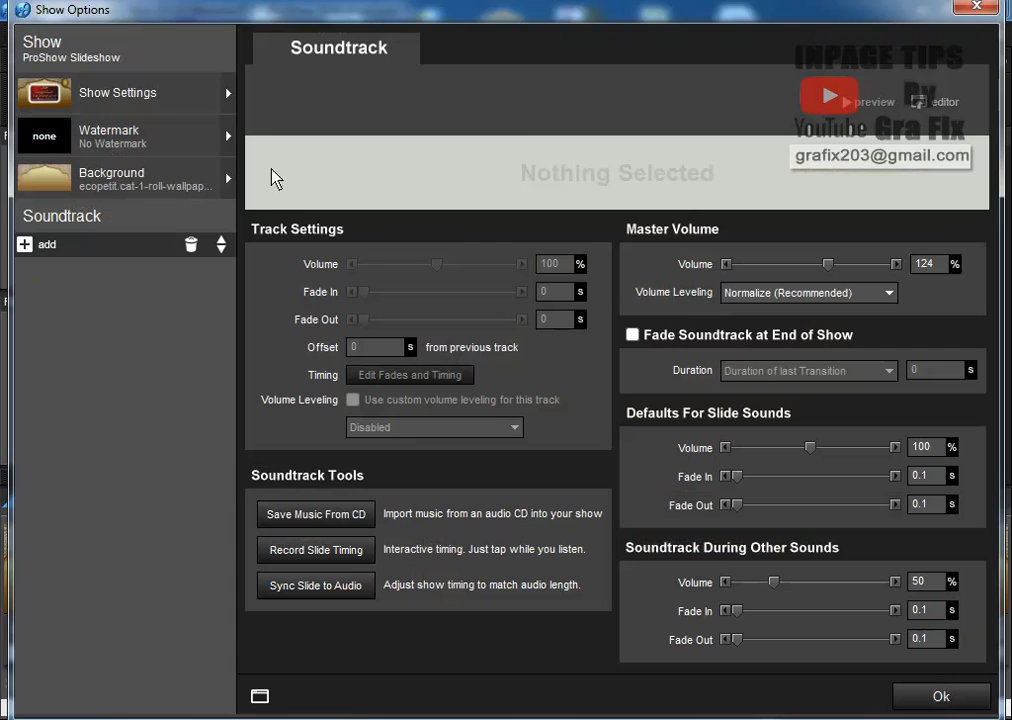
click(24, 244)
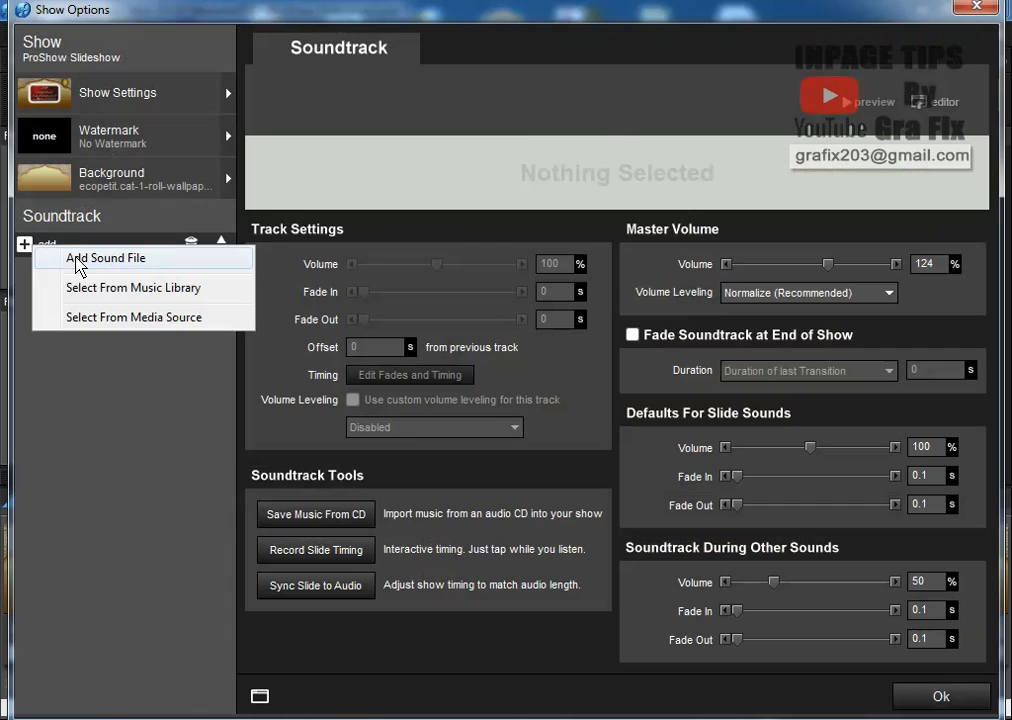
click(78, 260)
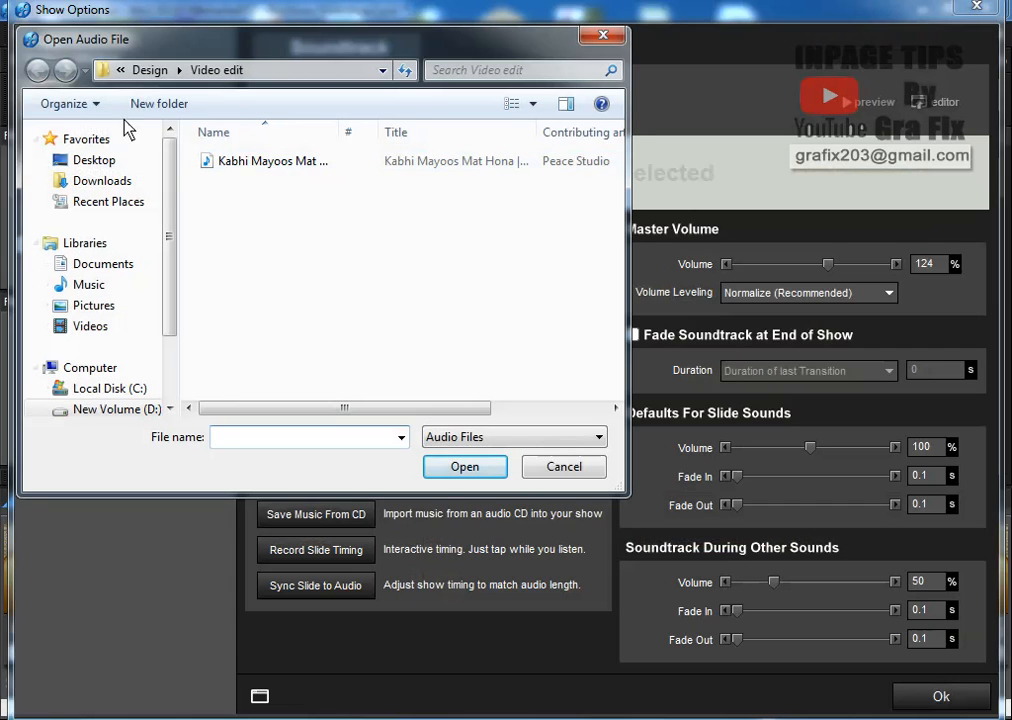
click(150, 71)
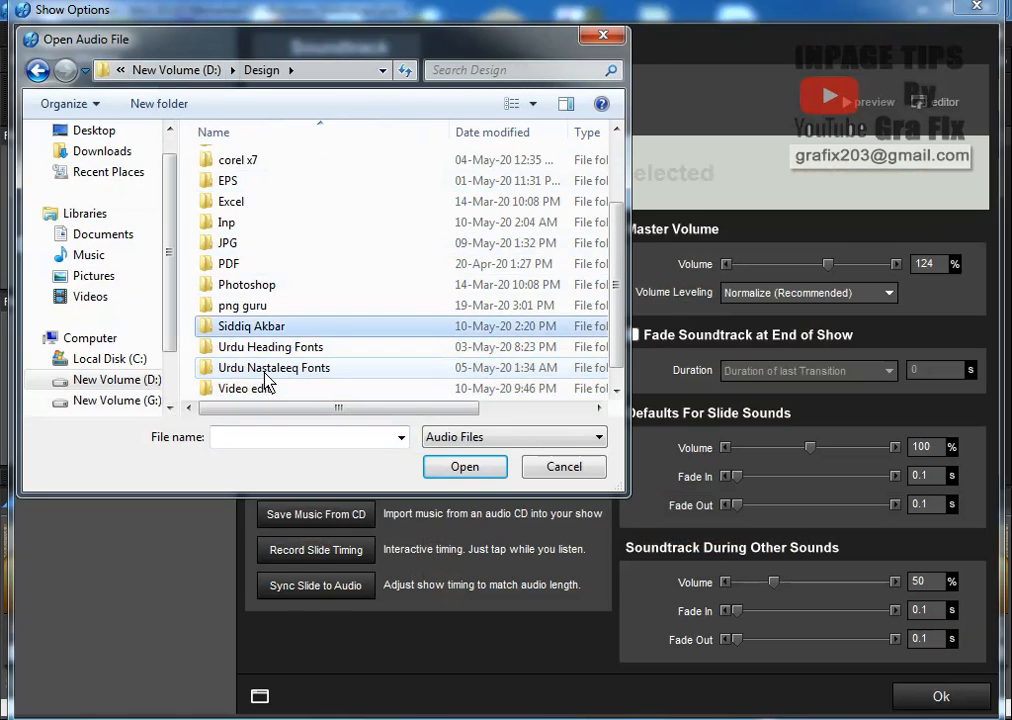
double_click(262, 326)
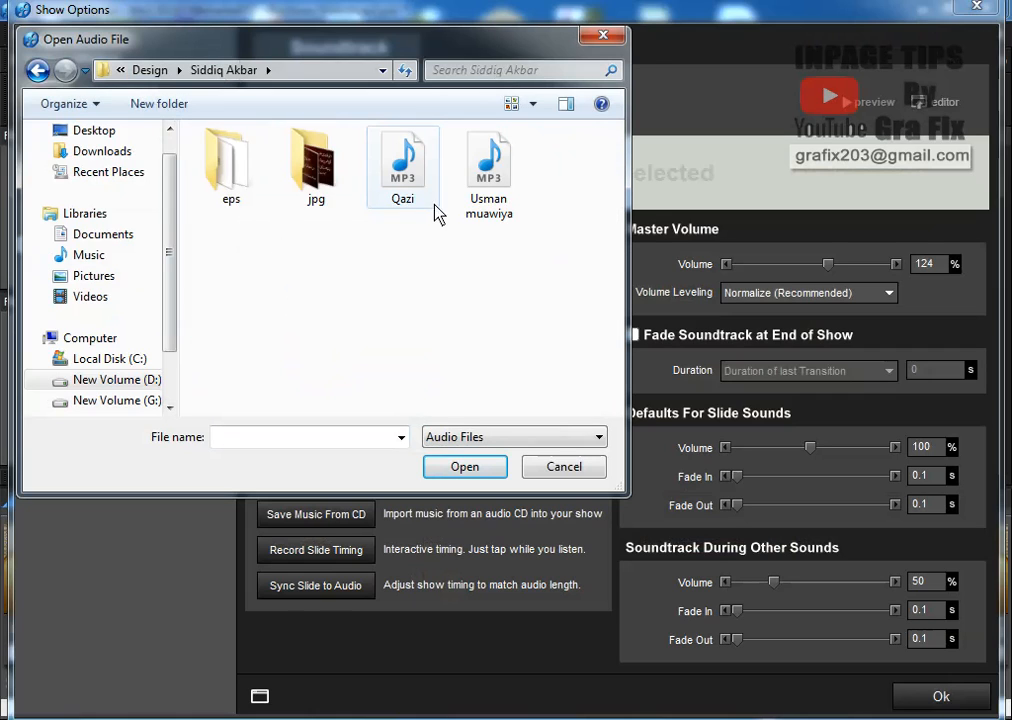
click(489, 168)
click(466, 468)
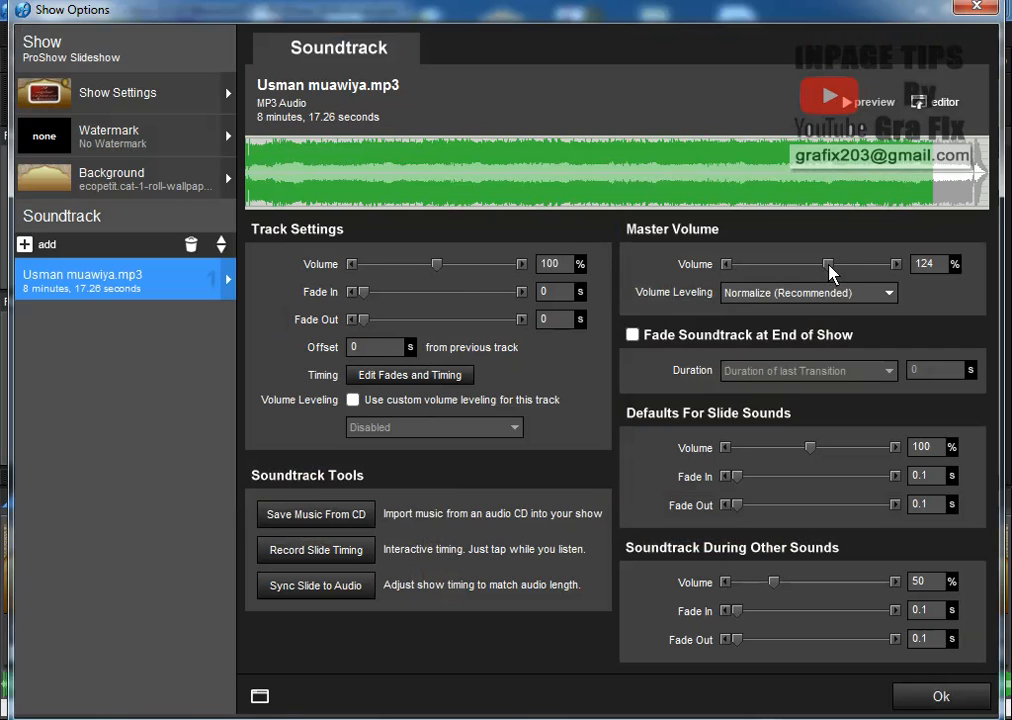
Play the track in the fades and timing editor, then close Show Options keeping it
click(411, 380)
click(446, 434)
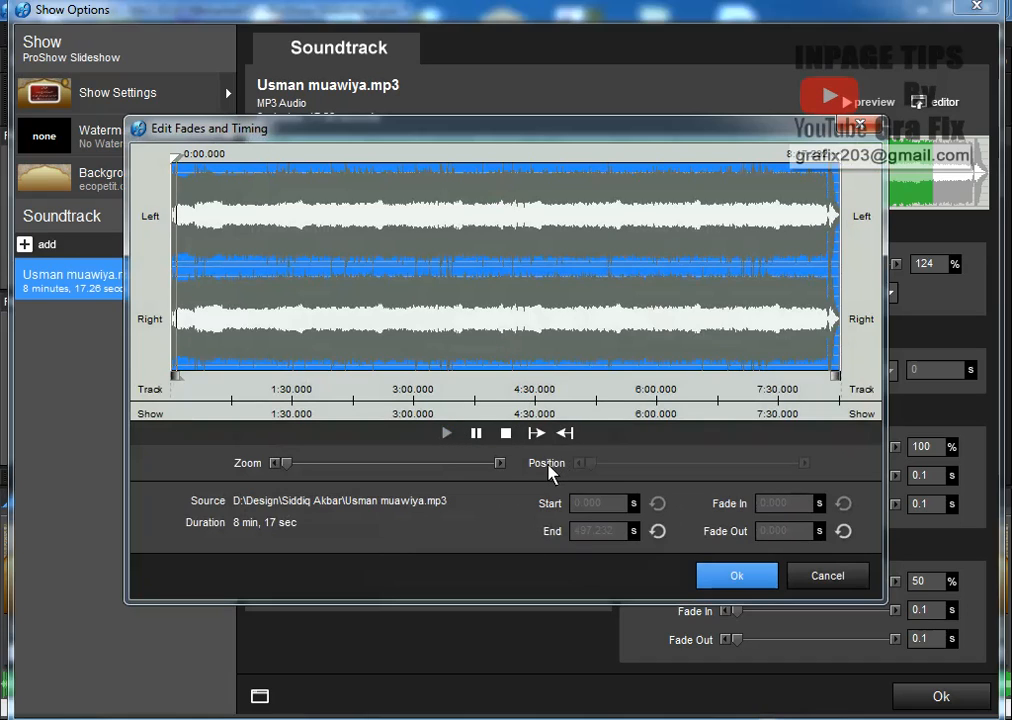
click(750, 589)
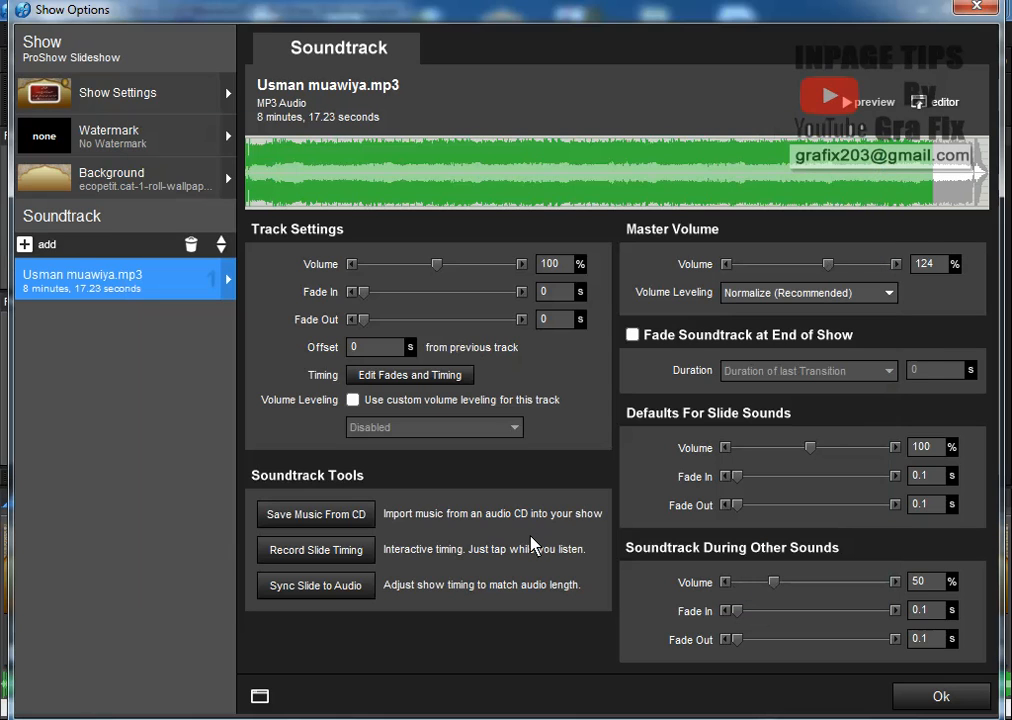
click(912, 704)
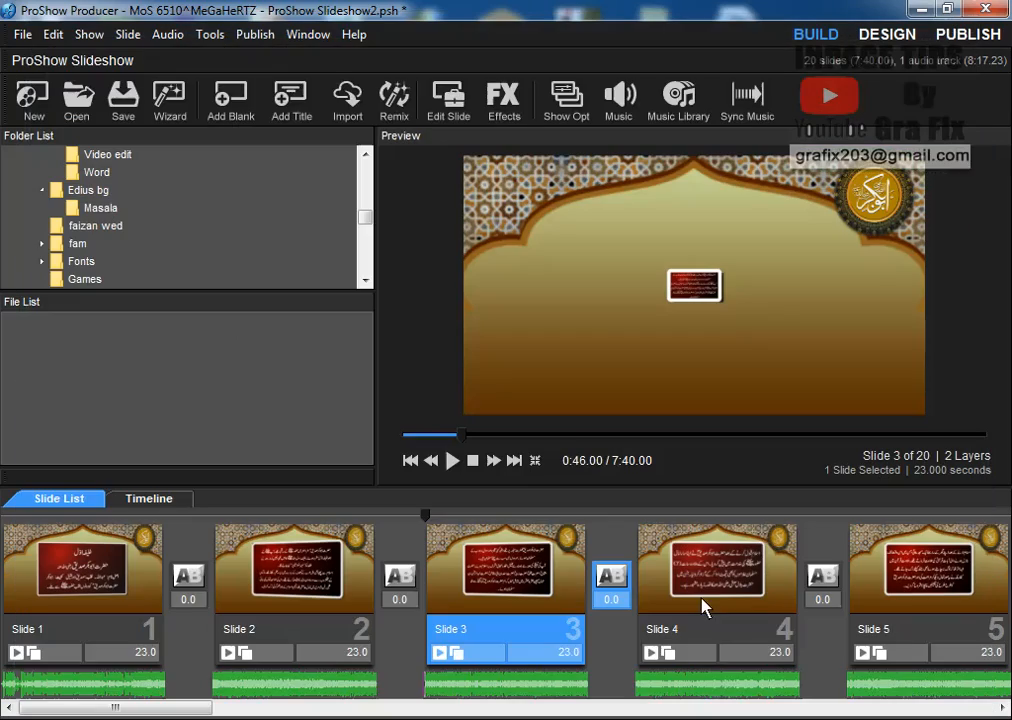
Leave the slide 3 preview, play the whole show full screen from Slide 1, then exit with Esc
click(453, 461)
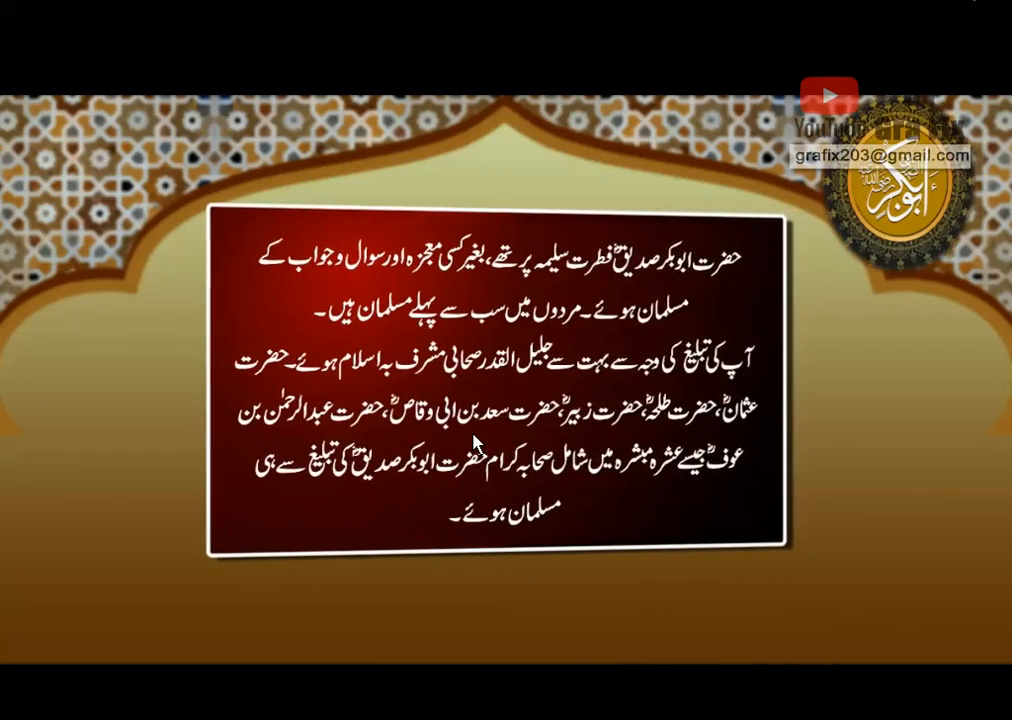
click(474, 442)
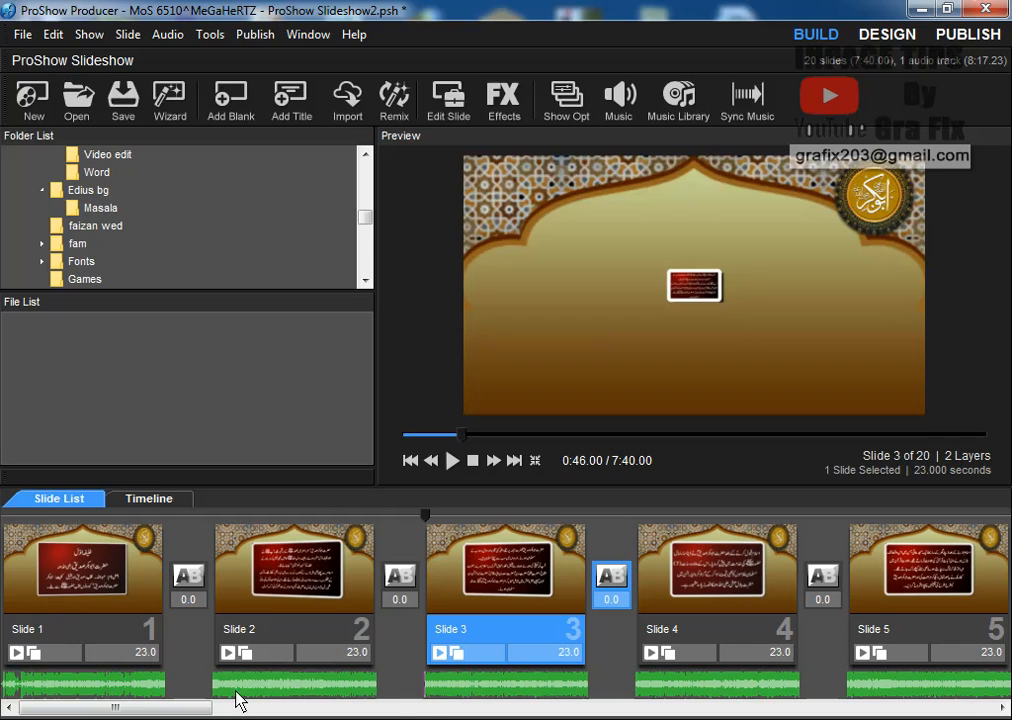
click(85, 592)
click(454, 462)
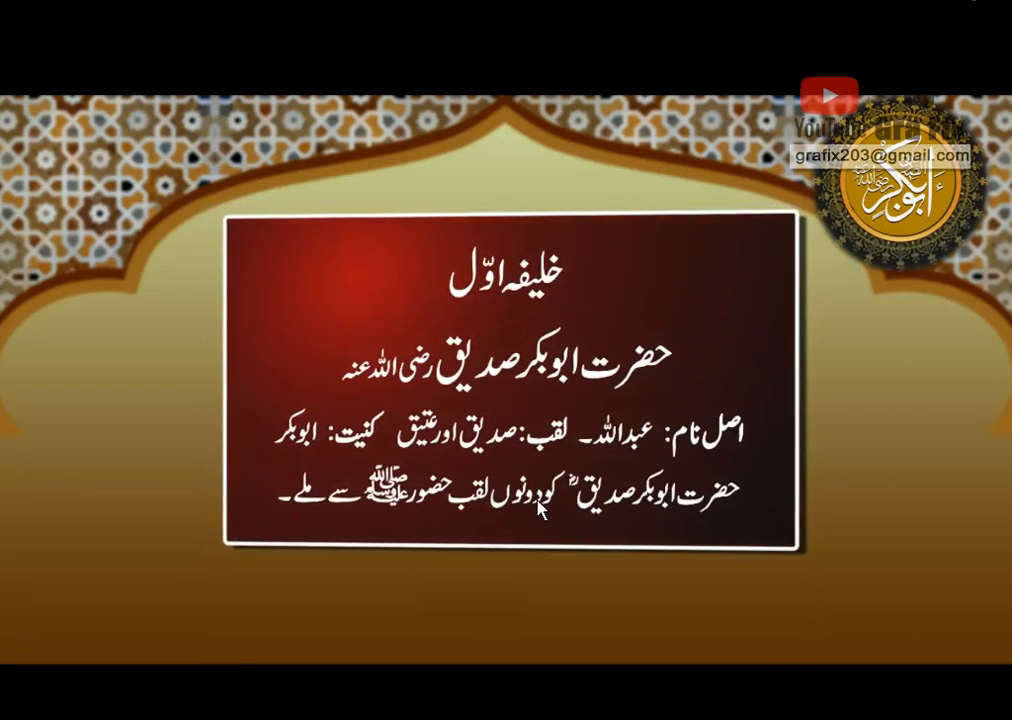
key(Escape)
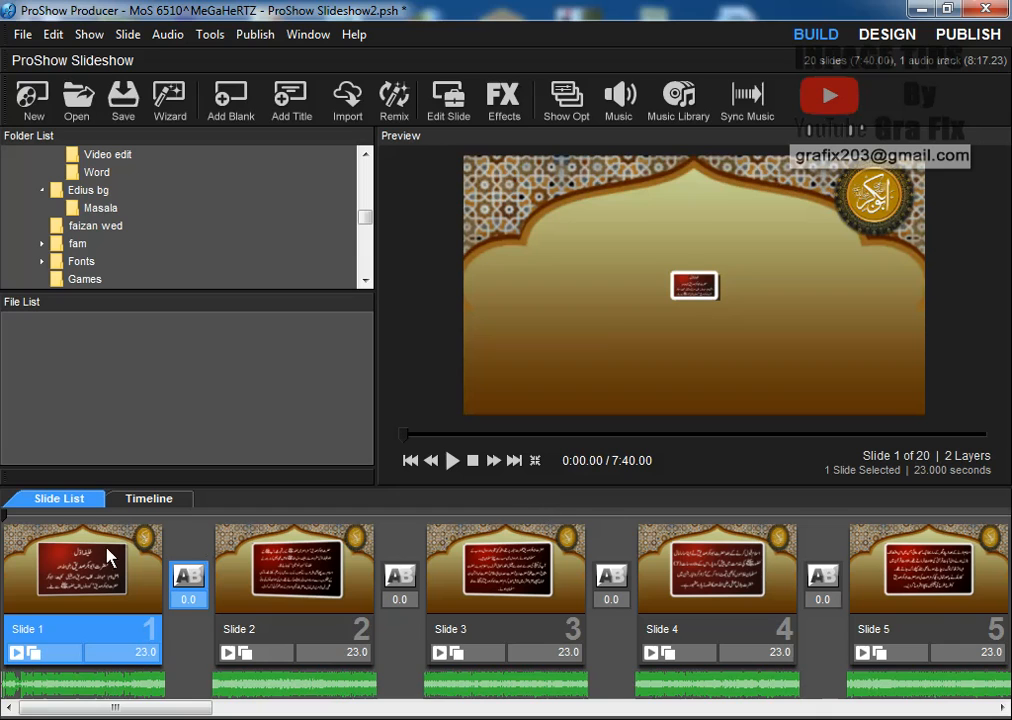
Add a blank caption to Slide 1, cancel it without keeping it, and reopen Slide 1's options
double_click(110, 557)
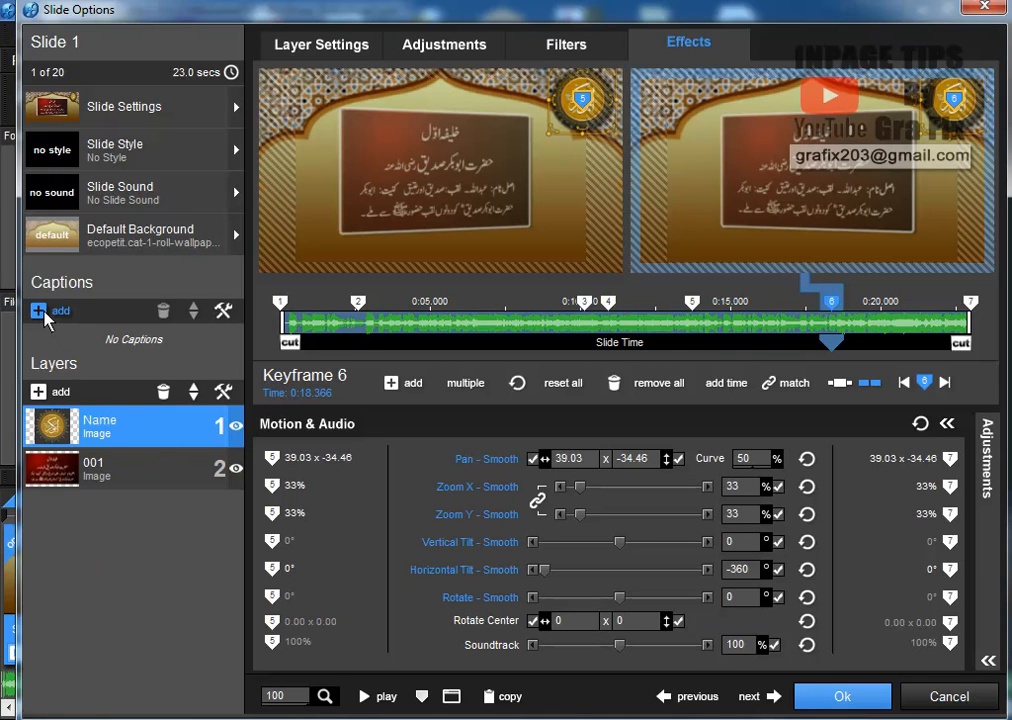
click(40, 312)
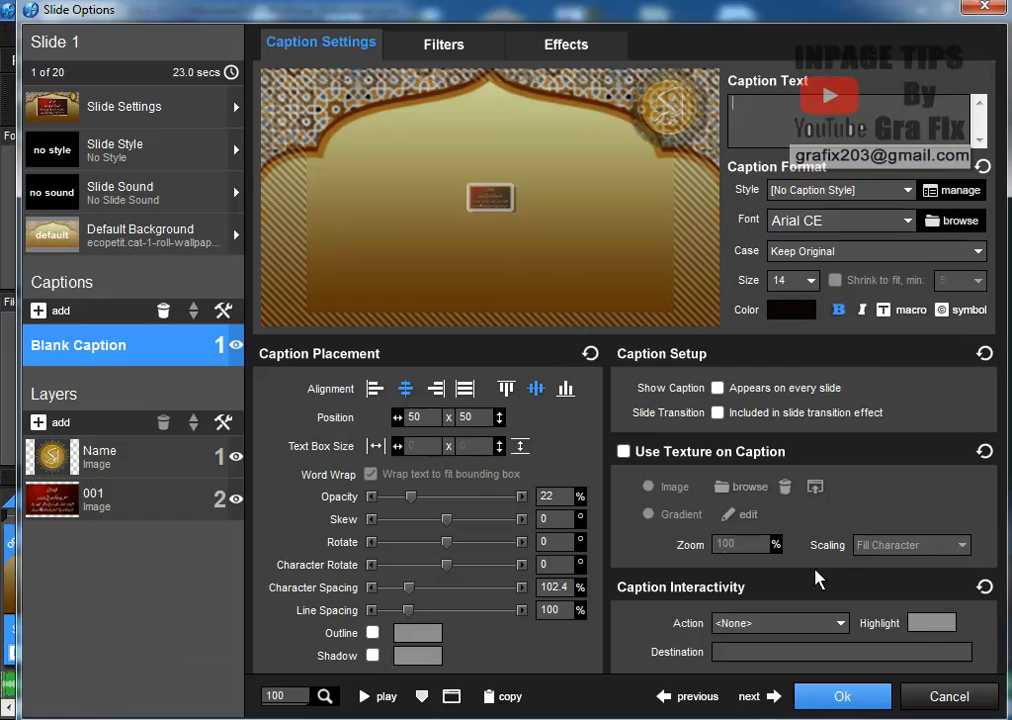
click(966, 700)
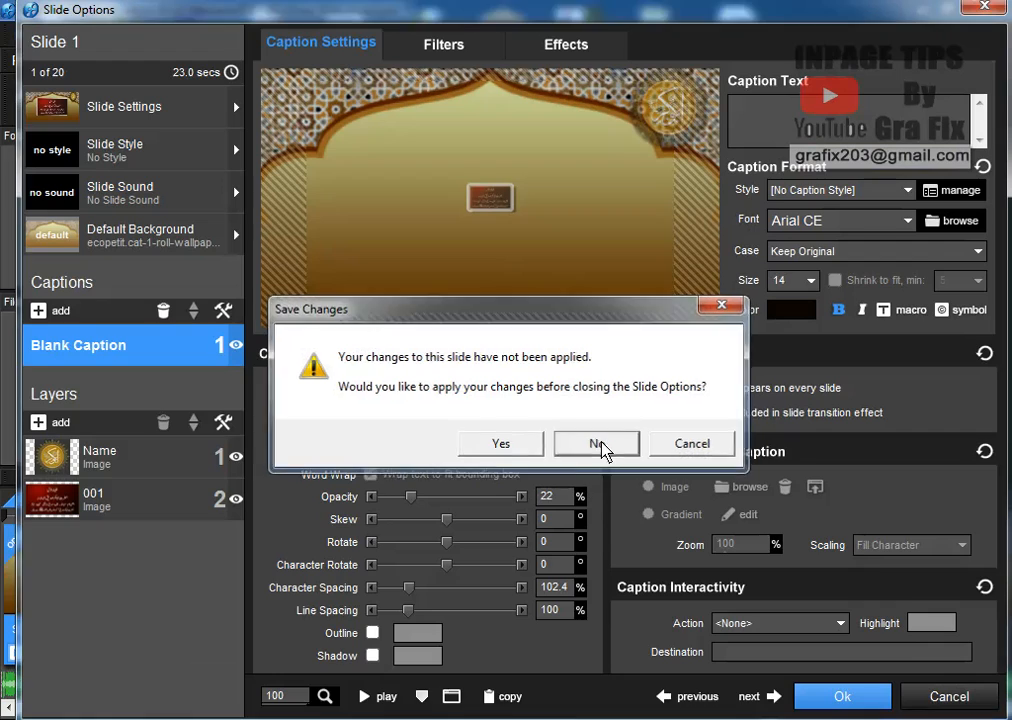
click(601, 446)
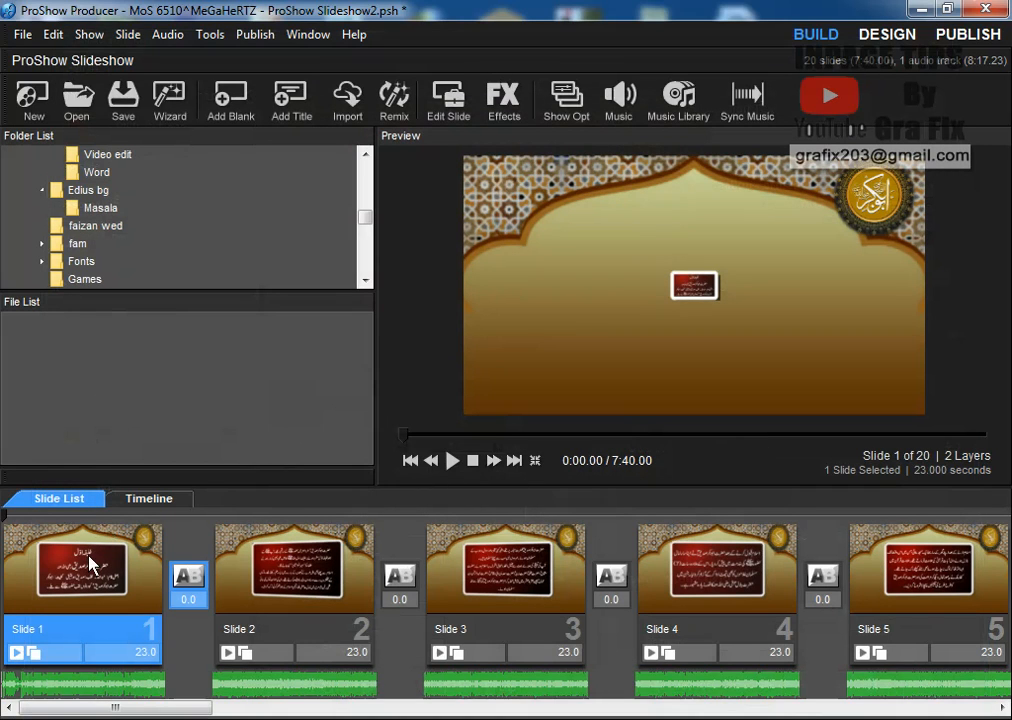
double_click(90, 565)
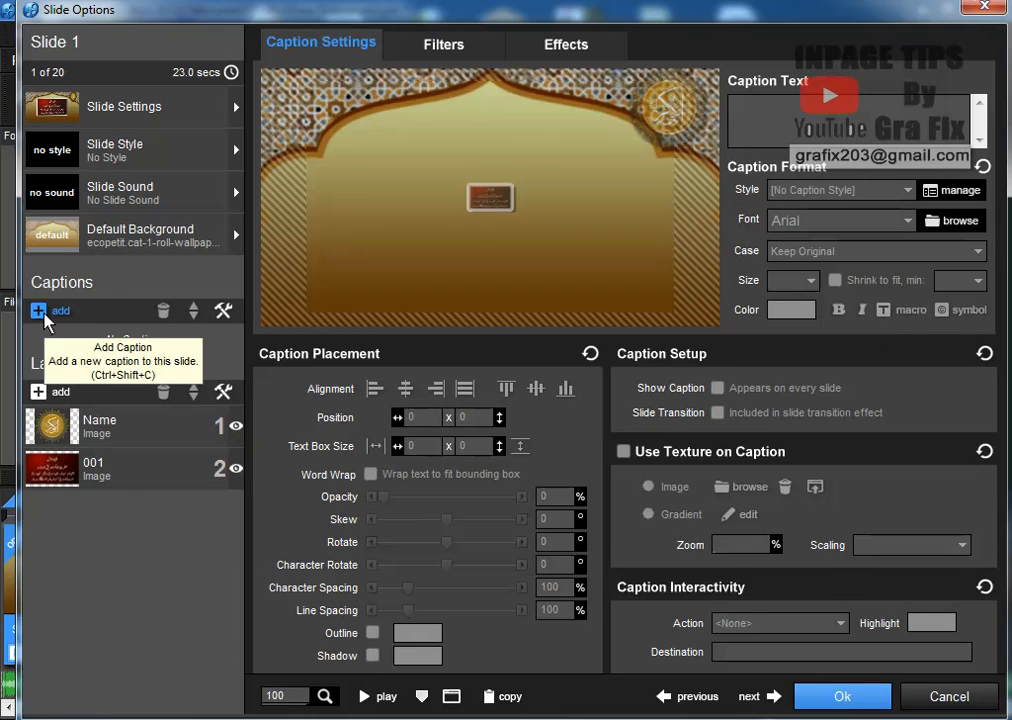
Import Mughal.png from the Desktop as a new image layer on Slide 1
click(38, 391)
click(88, 419)
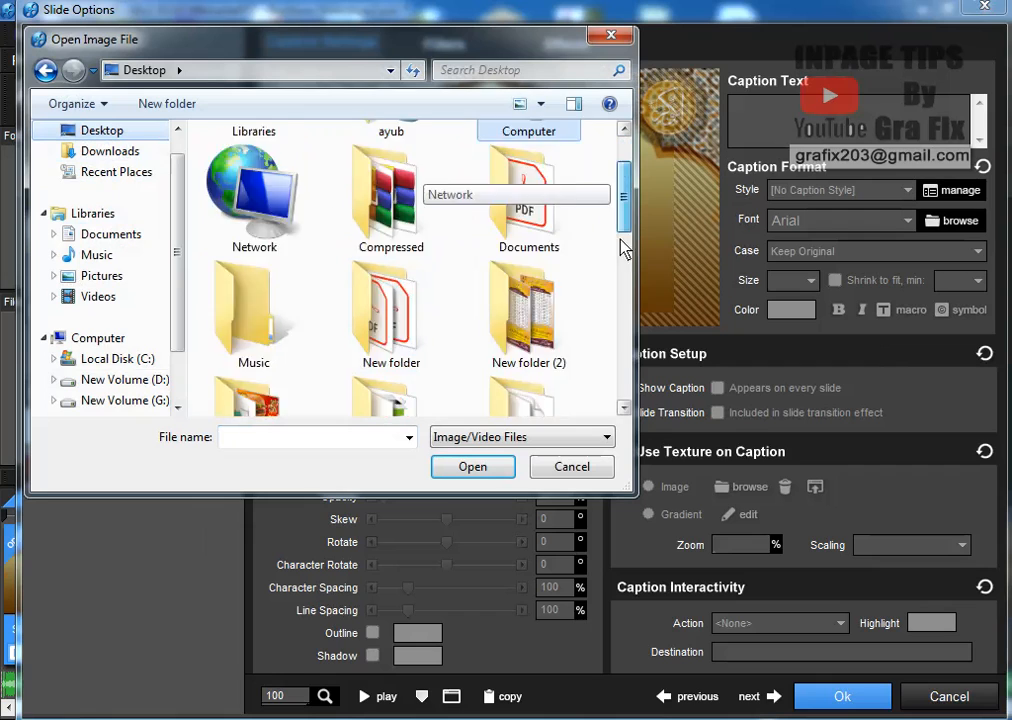
drag(623, 248, 614, 328)
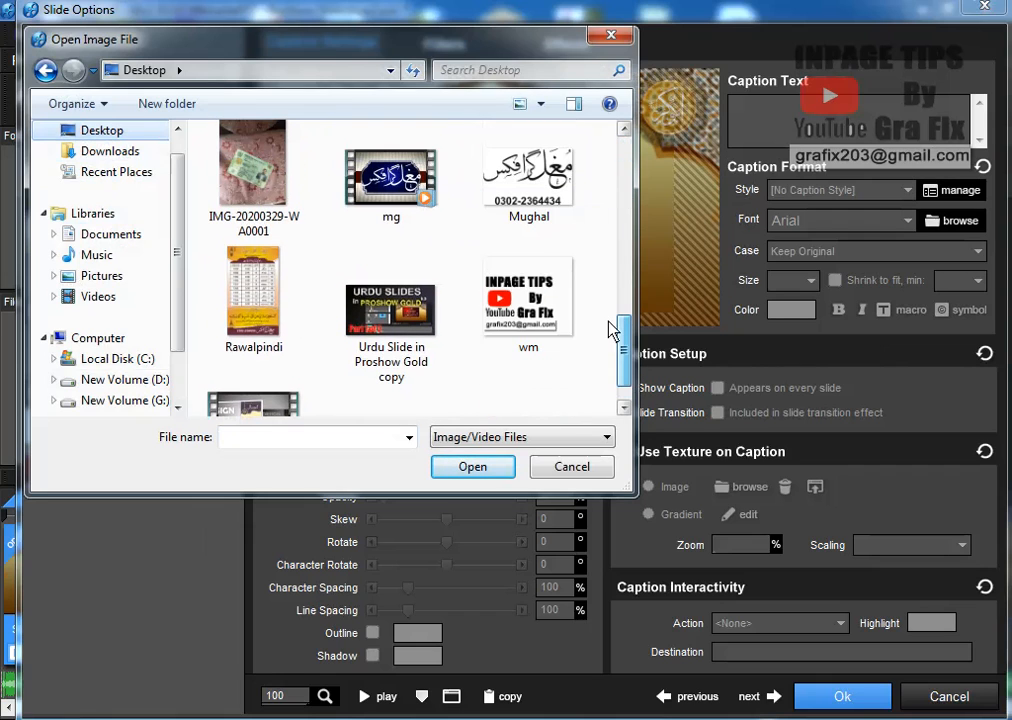
click(525, 180)
click(488, 474)
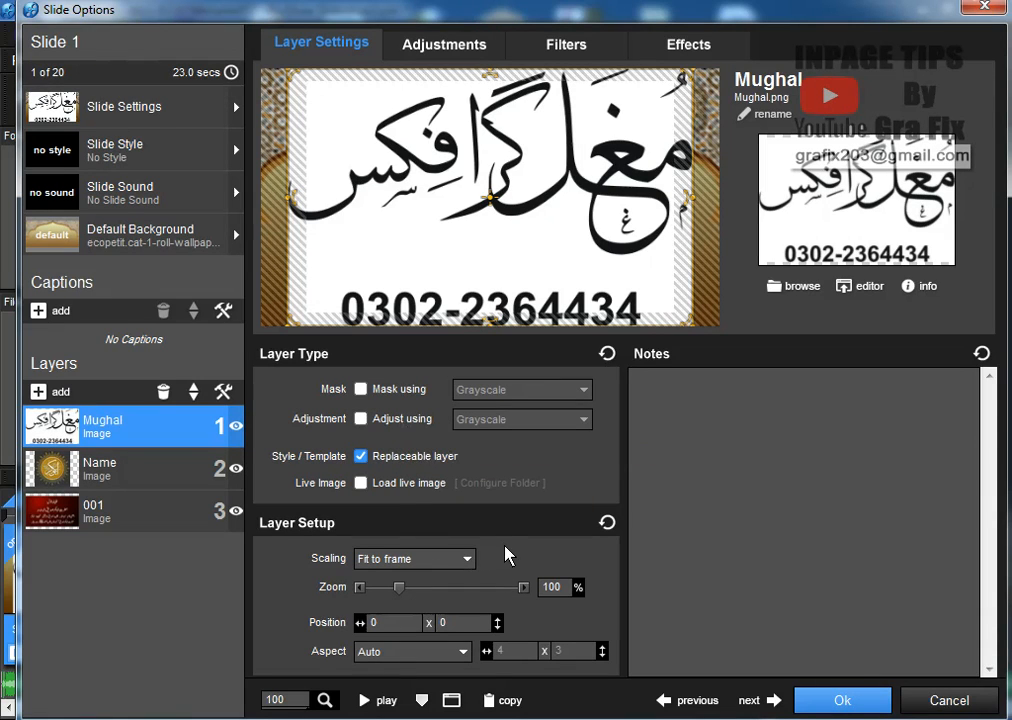
Chroma-key the Mughal layer's white background out, with Intensity Threshold 7% and Drop Off 4%
click(445, 50)
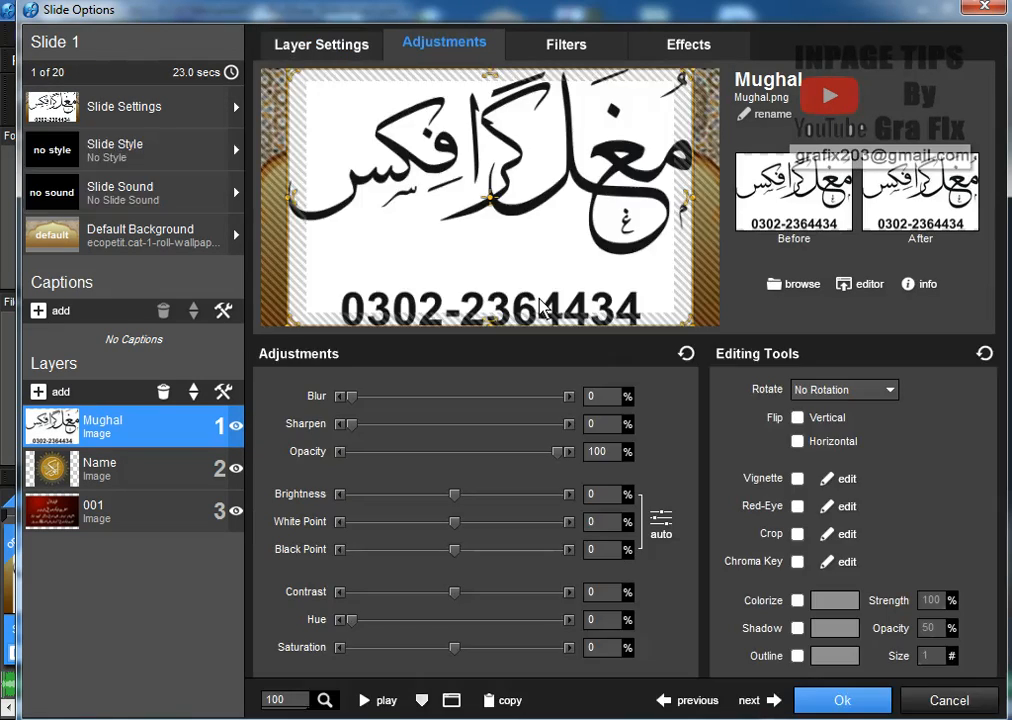
click(845, 562)
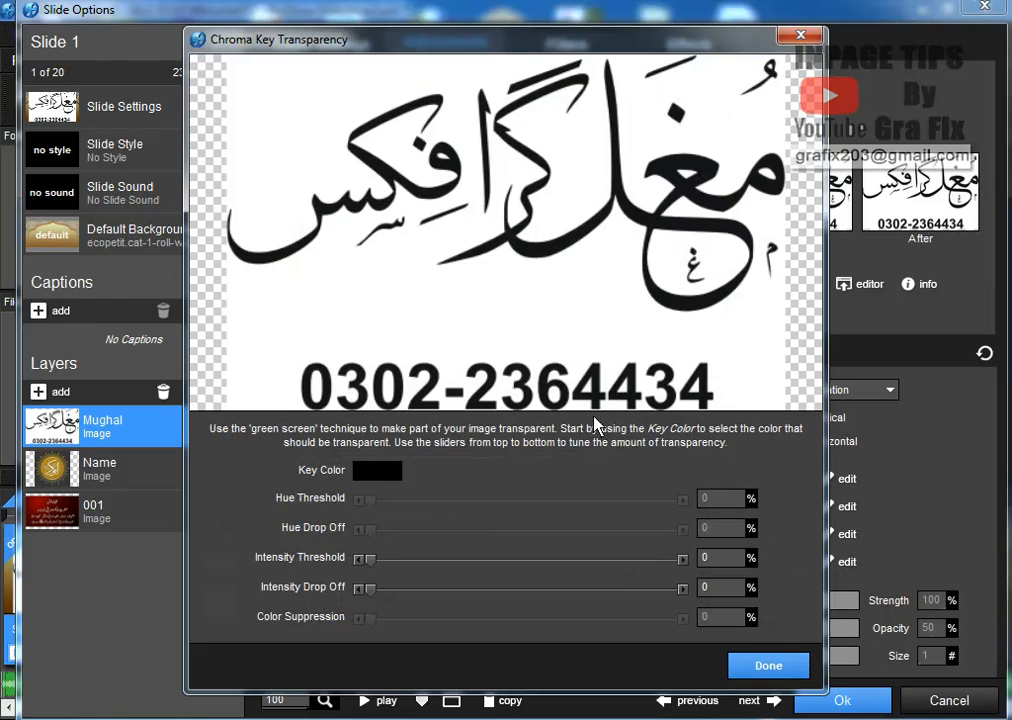
click(394, 472)
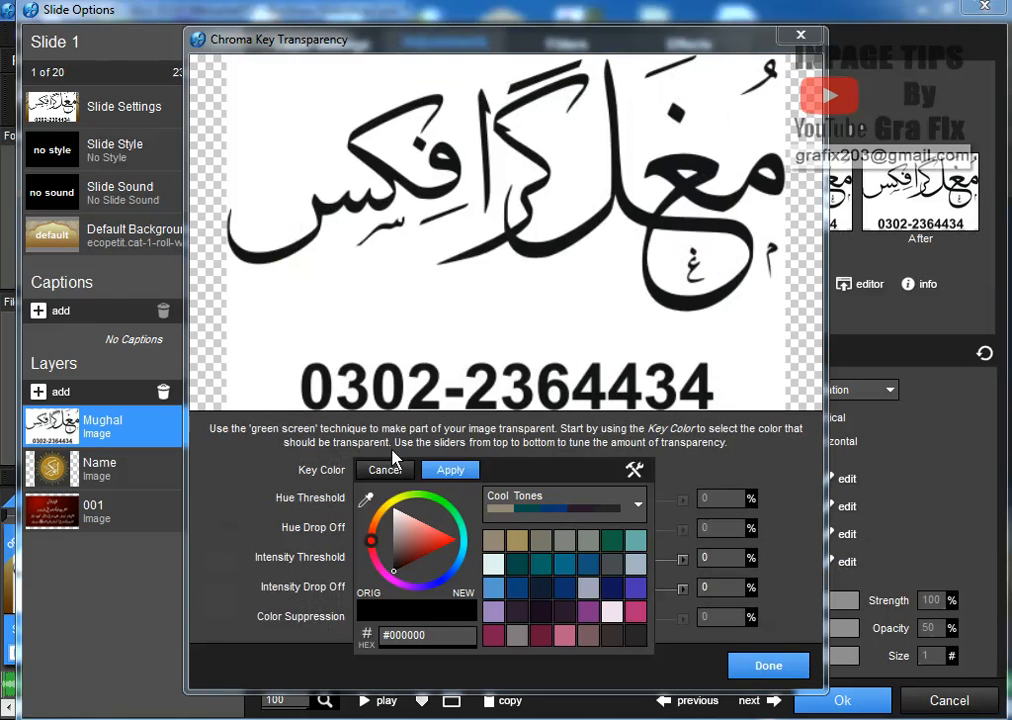
click(367, 500)
click(440, 321)
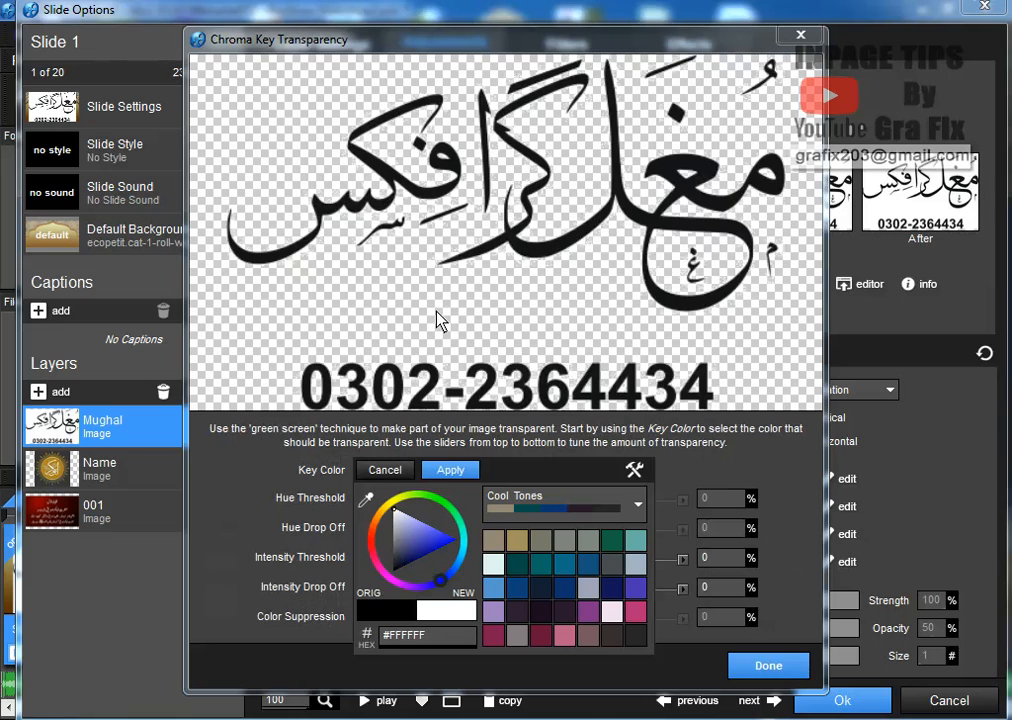
click(468, 471)
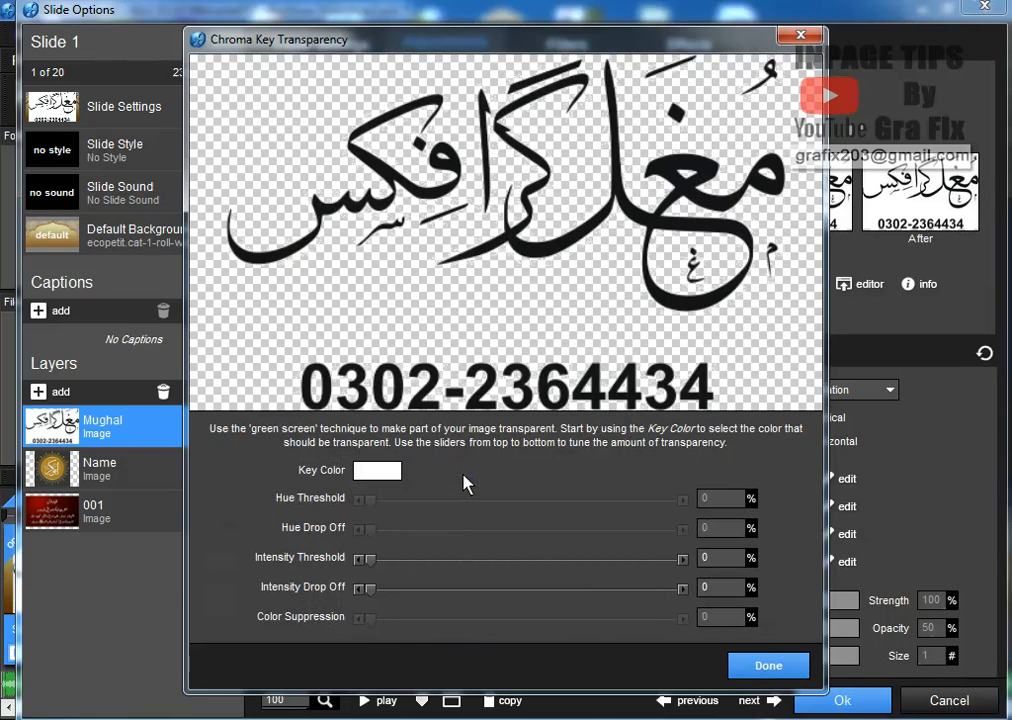
drag(366, 567, 381, 567)
drag(582, 78, 649, 172)
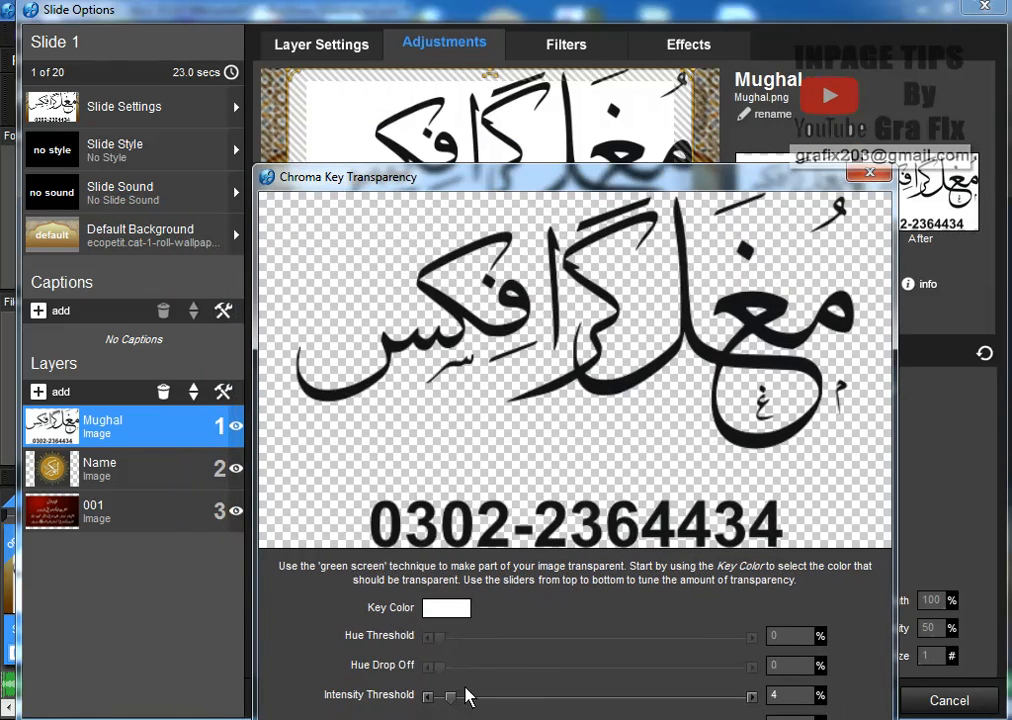
drag(456, 704, 464, 705)
drag(548, 183, 533, 99)
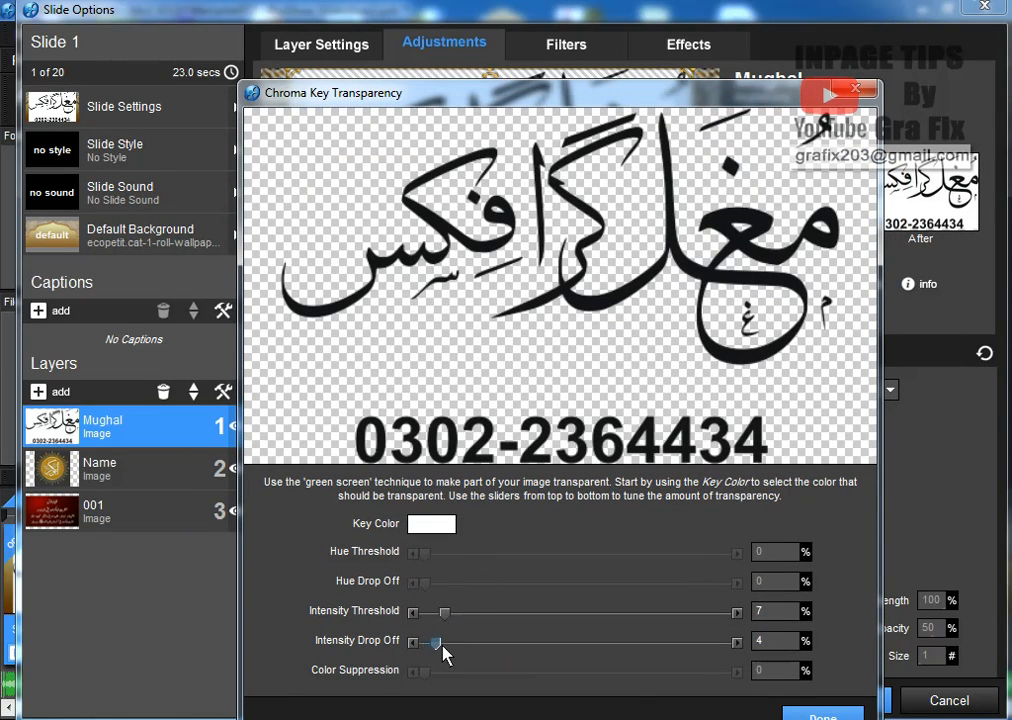
click(820, 715)
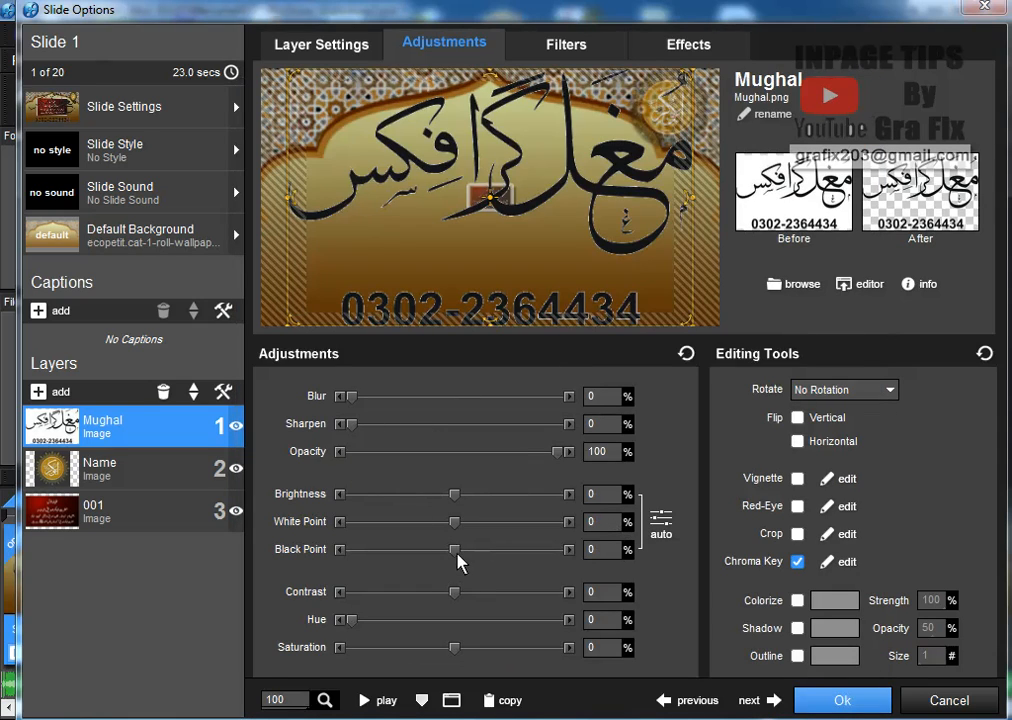
Set Black Point and Sharpen to 100 and add a 70% opacity drop shadow, leaving vignette off
drag(465, 556, 565, 560)
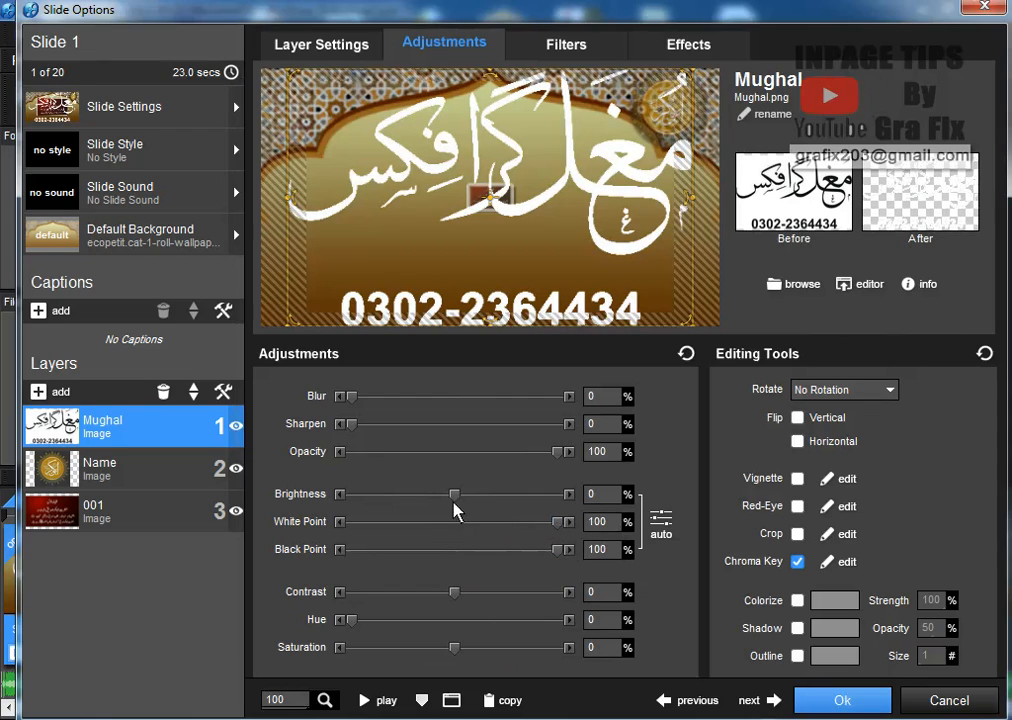
drag(353, 424, 588, 453)
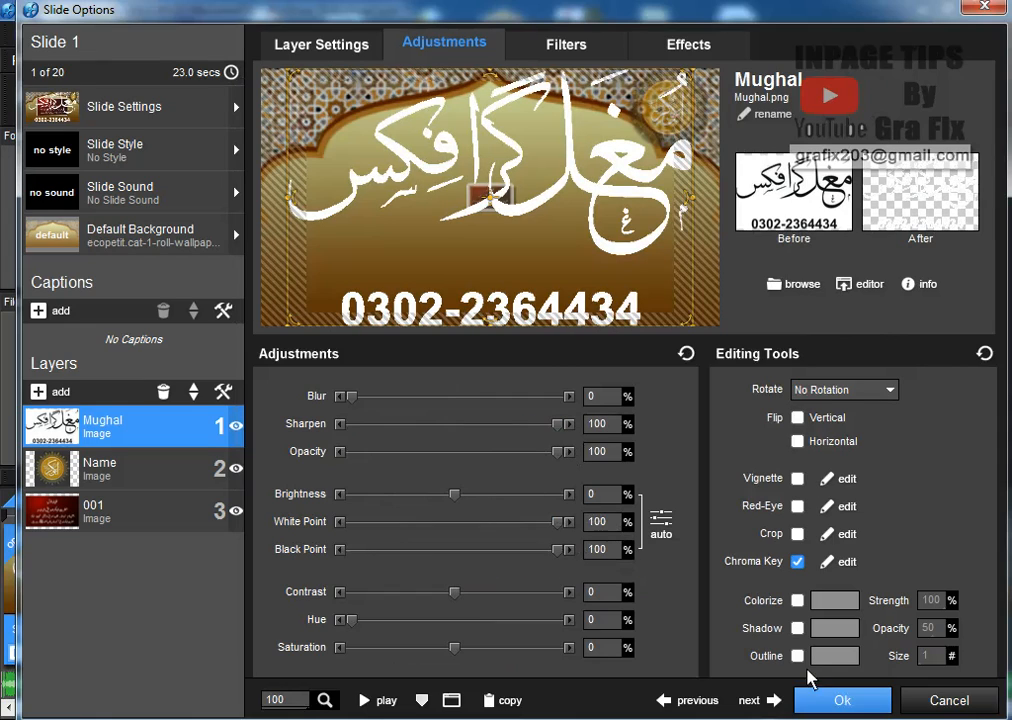
click(797, 629)
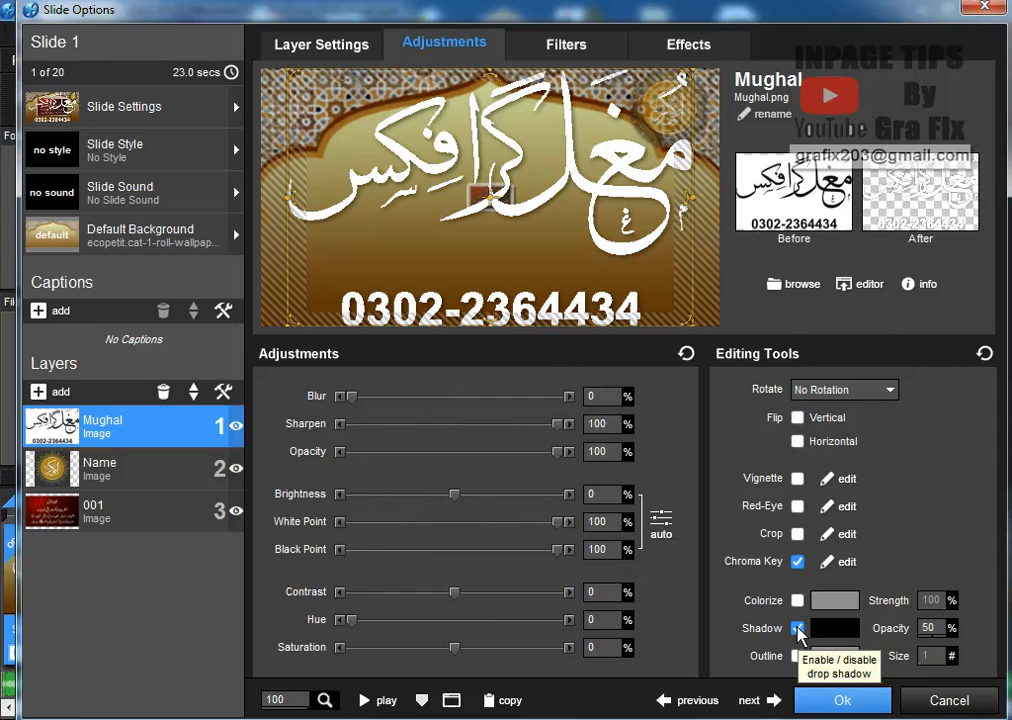
click(929, 630)
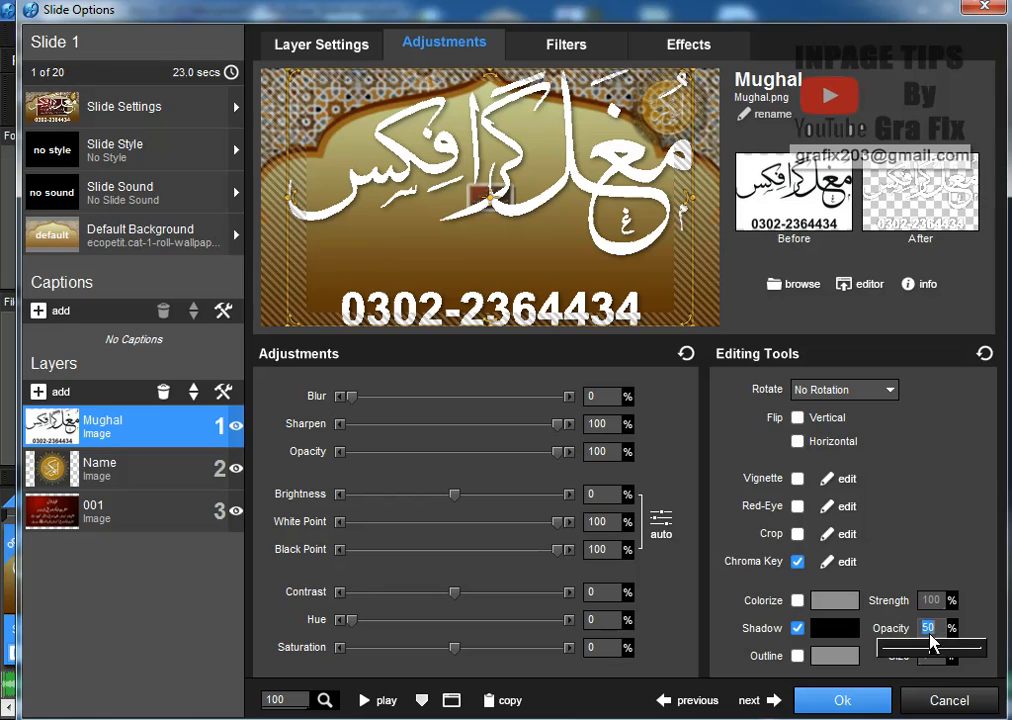
mouse_move(940, 655)
mouse_down()
mouse_move(976, 654)
mouse_move(953, 653)
mouse_up()
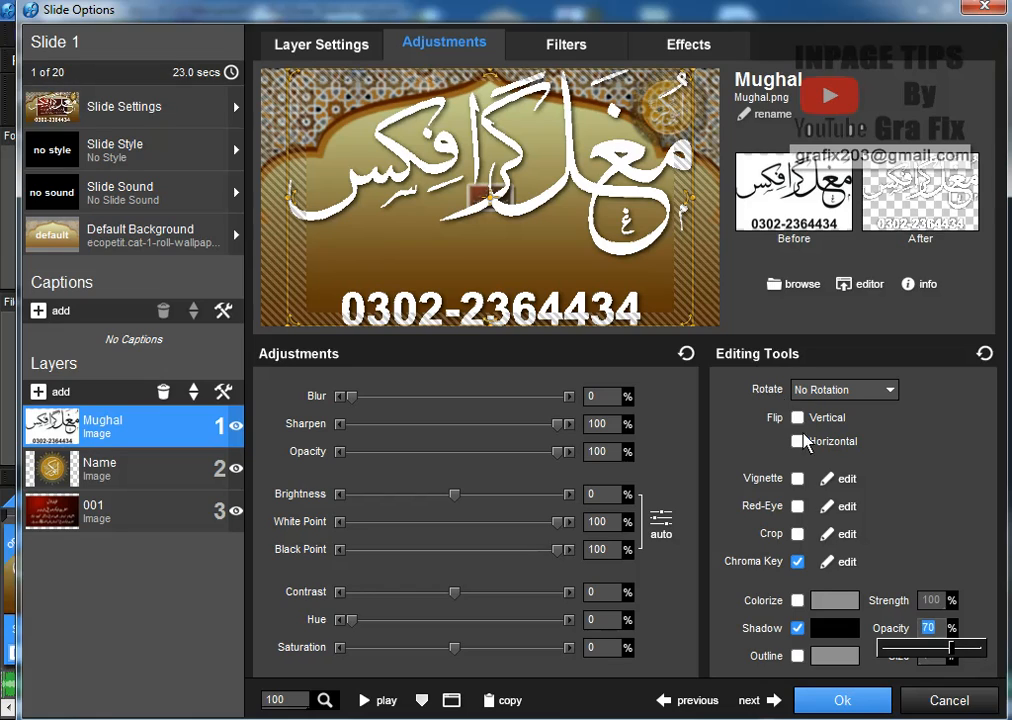
click(797, 479)
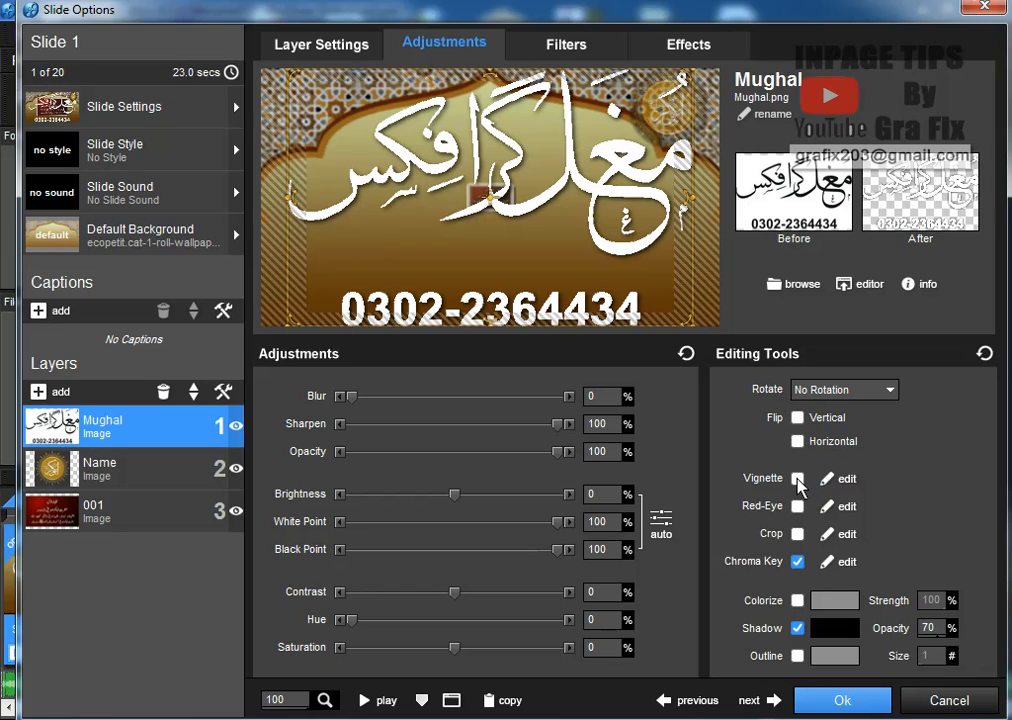
click(797, 479)
Shrink the Mughal layer, move it toward the lower-left, and copy keyframe 1 to the next keyframe
click(687, 50)
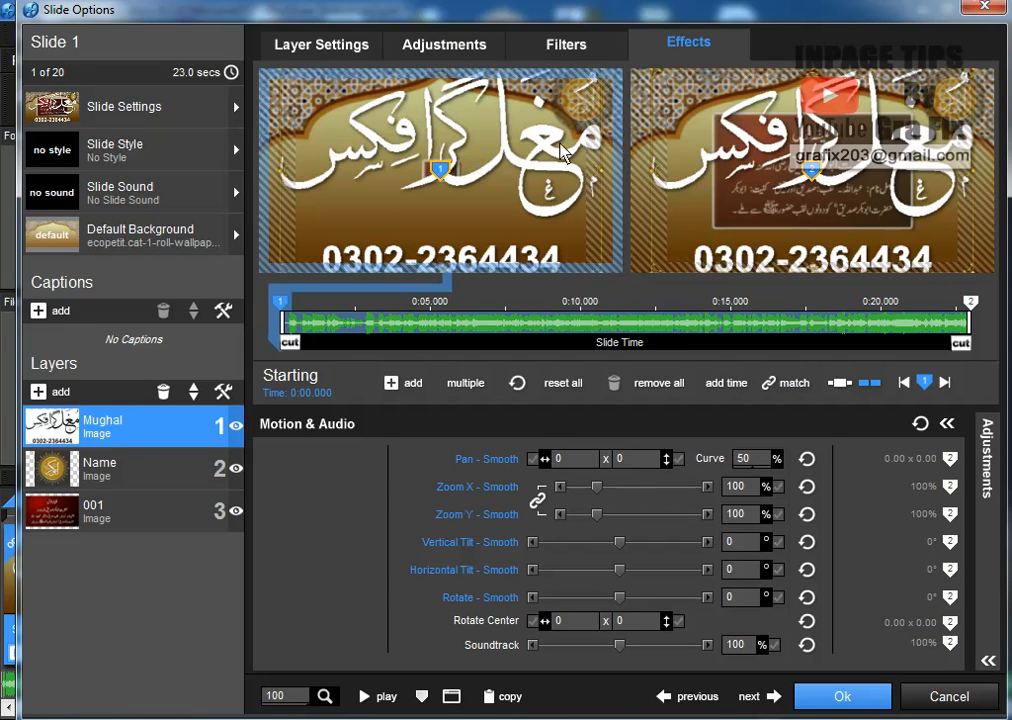
drag(600, 491, 580, 487)
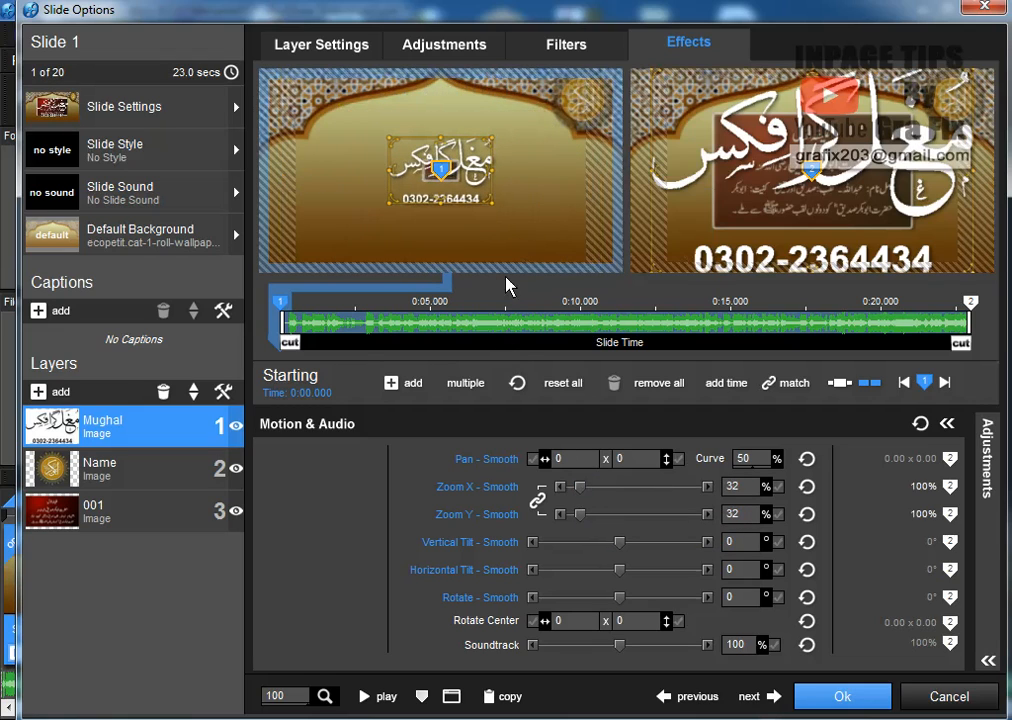
mouse_move(484, 185)
mouse_down()
mouse_move(432, 186)
mouse_move(376, 160)
mouse_move(370, 125)
mouse_move(359, 138)
mouse_move(311, 100)
mouse_up()
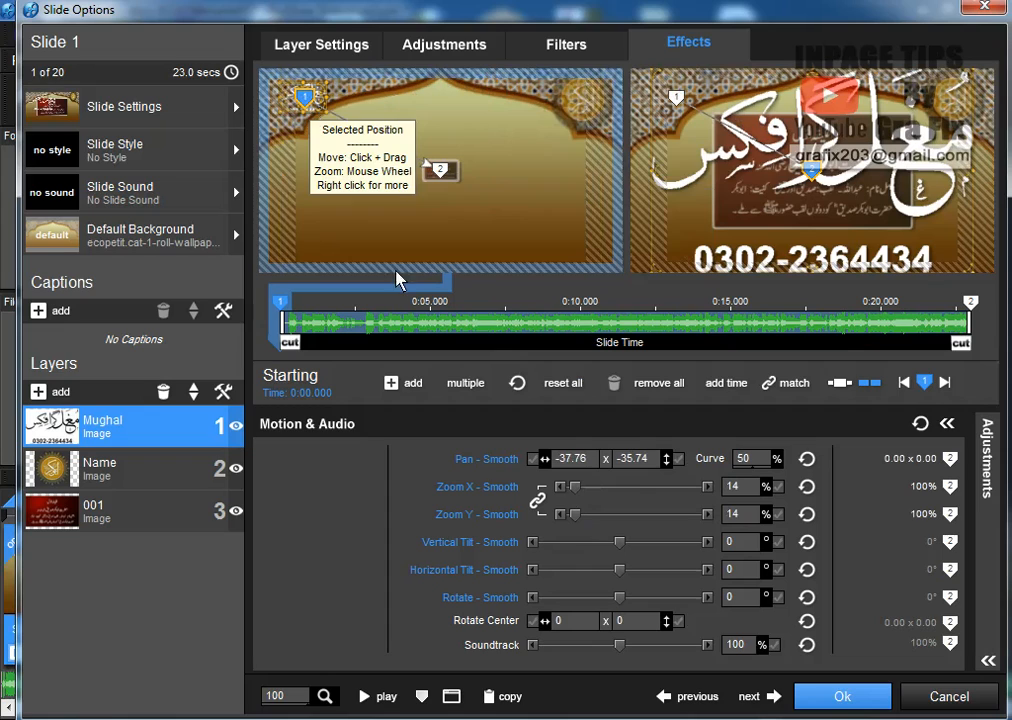
right_click(283, 313)
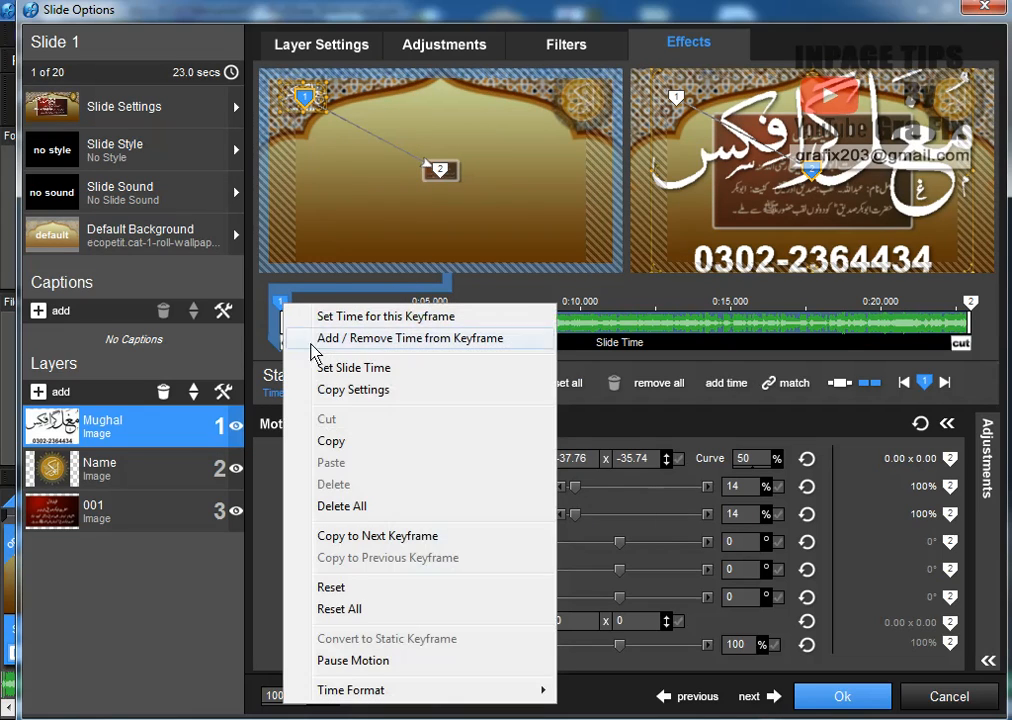
click(430, 538)
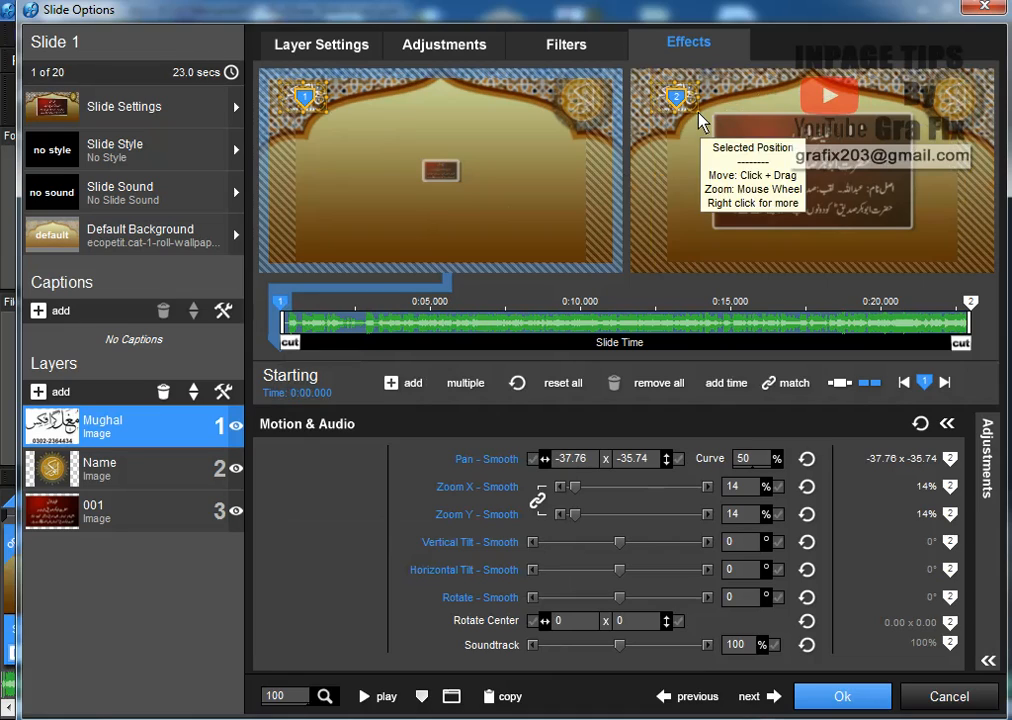
Fine-tune it to 15% zoom at pan -36.39 x 33.34, then copy keyframe 1 to keyframe 2 again
scroll(328, 120, up, 10)
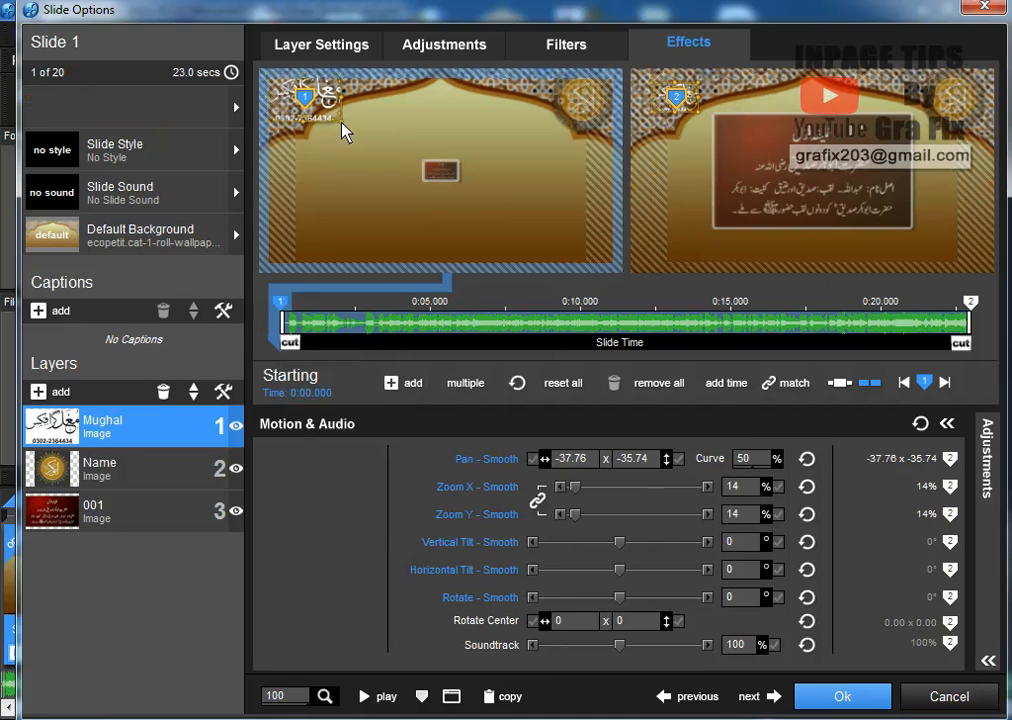
drag(326, 107, 334, 238)
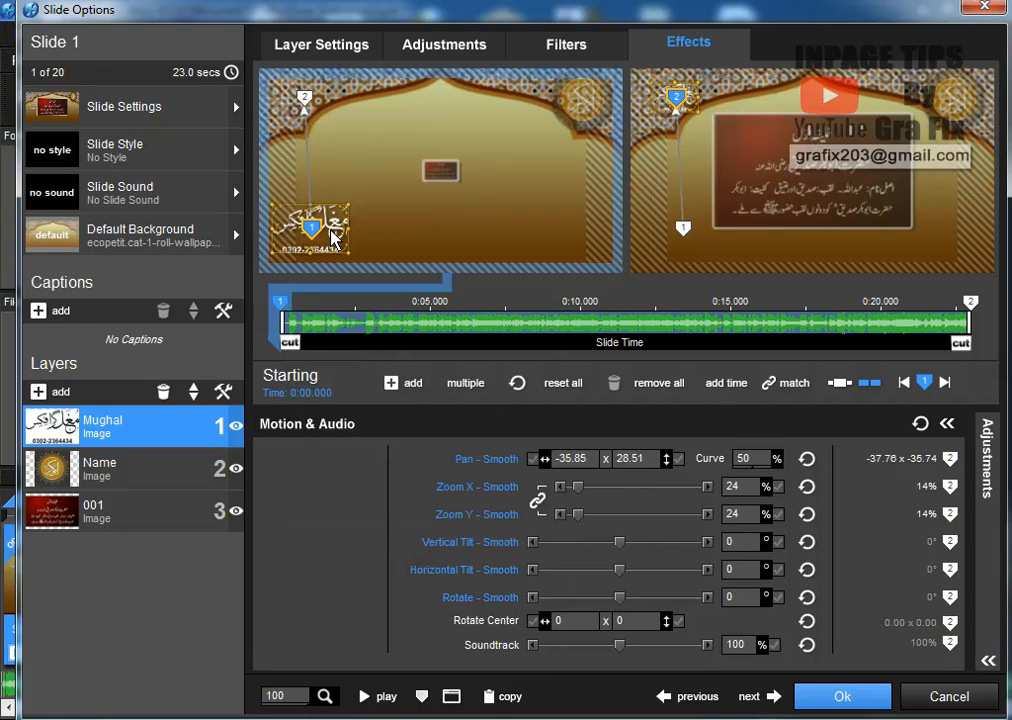
scroll(348, 217, down, 9)
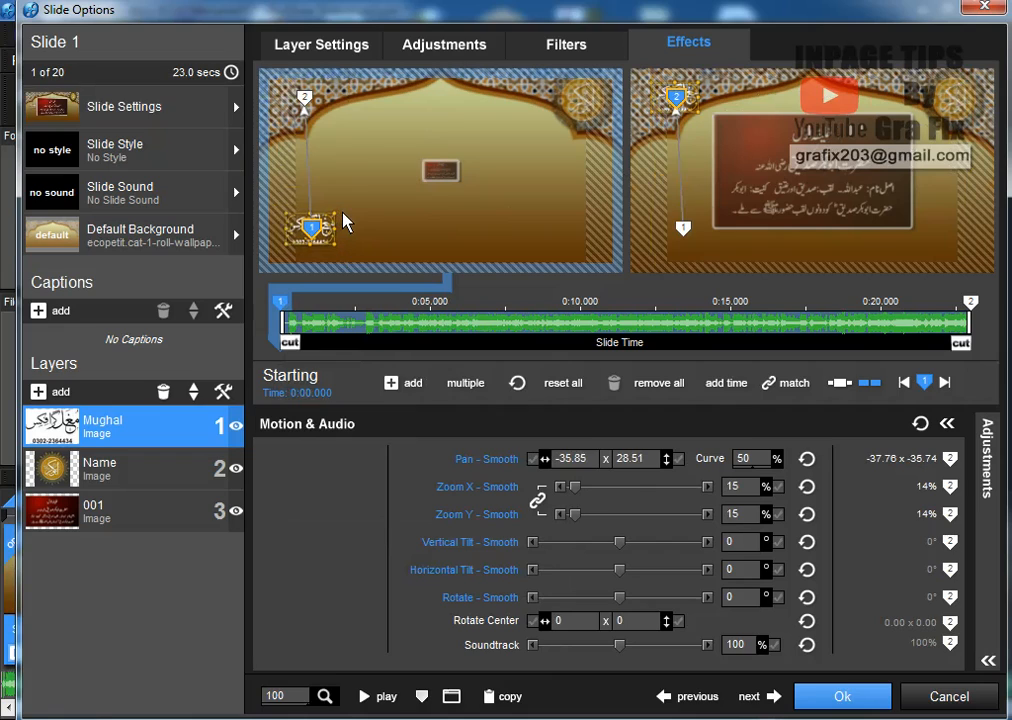
drag(297, 232, 296, 243)
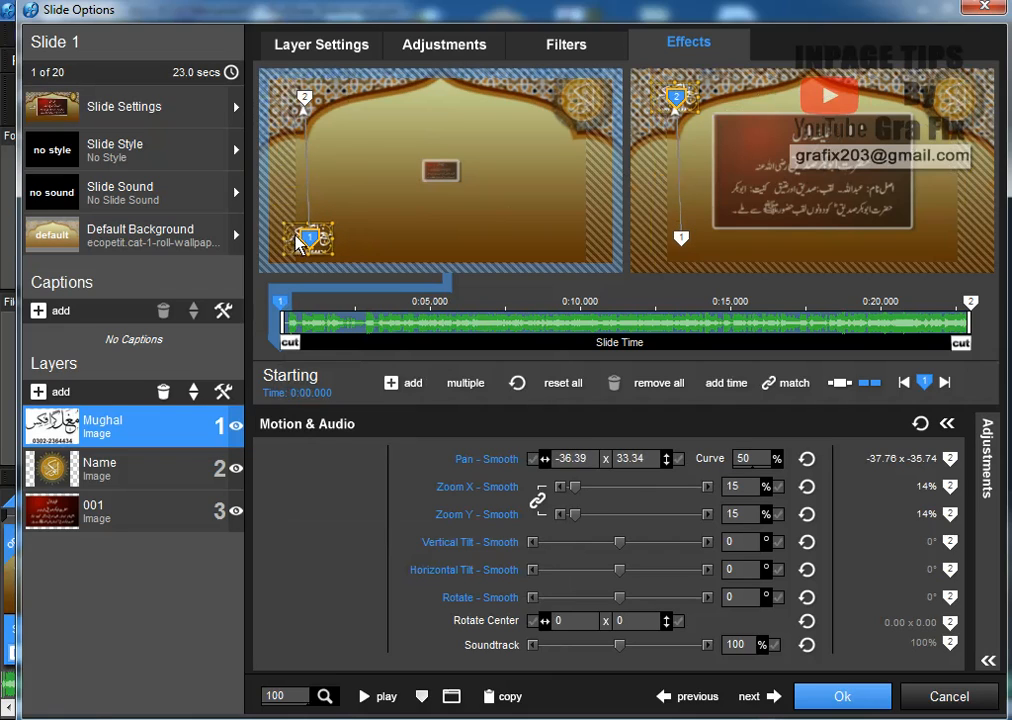
right_click(299, 240)
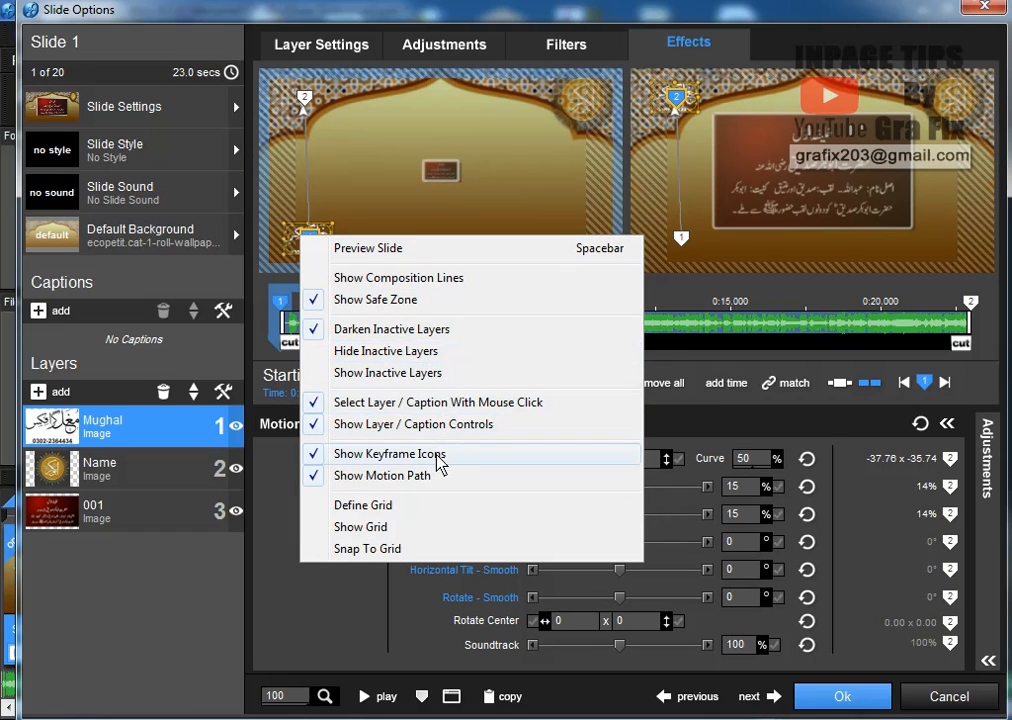
click(299, 232)
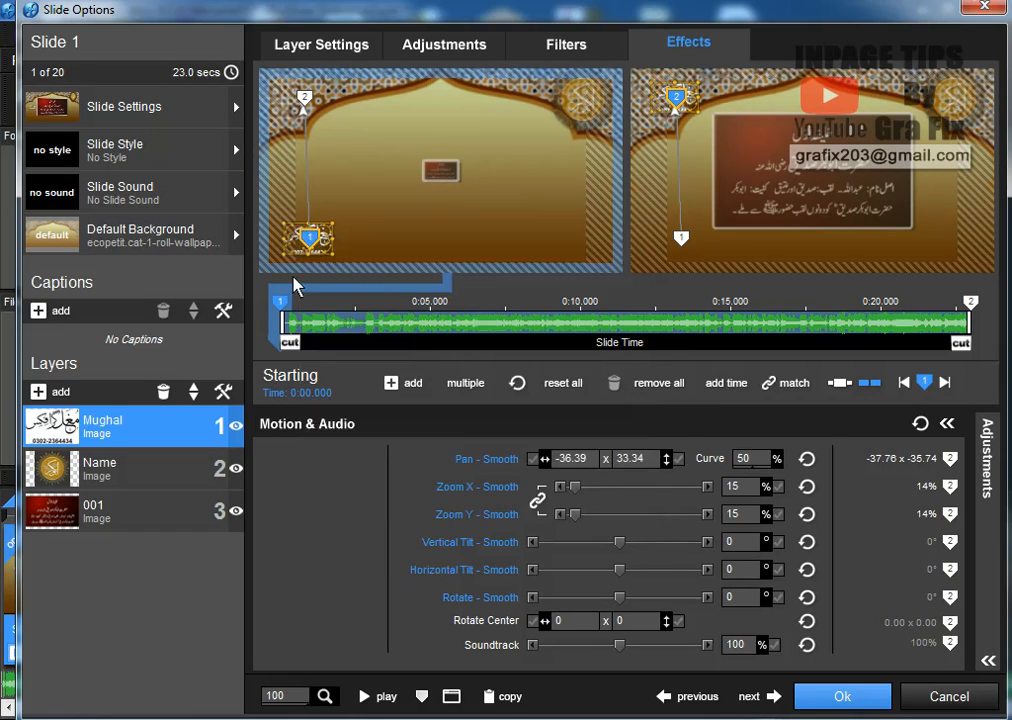
right_click(284, 302)
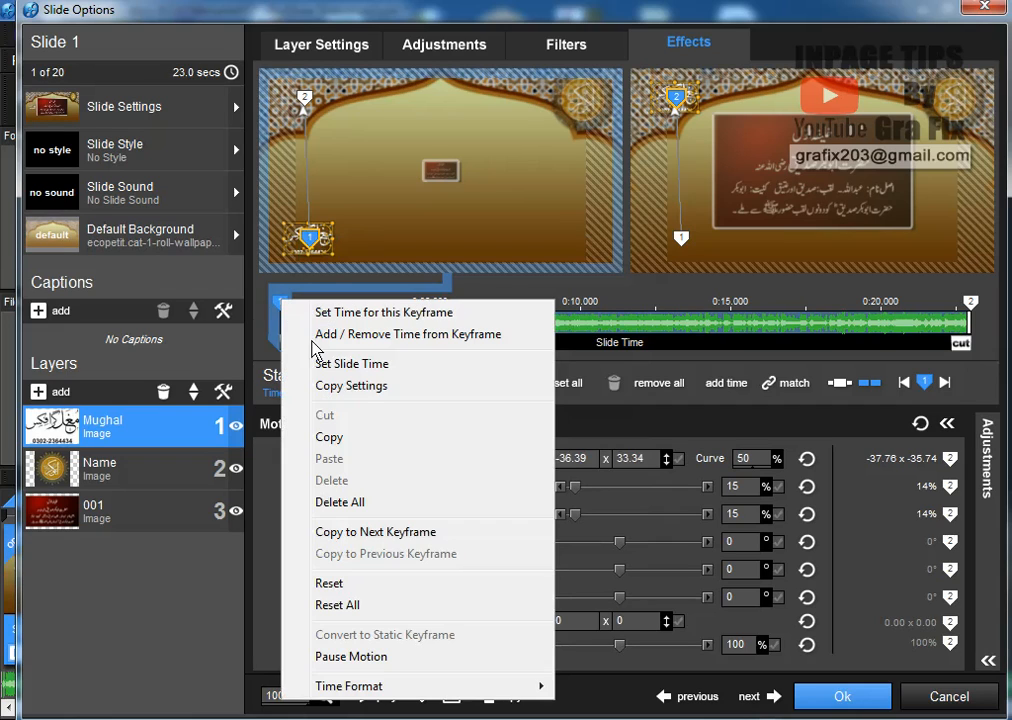
click(432, 533)
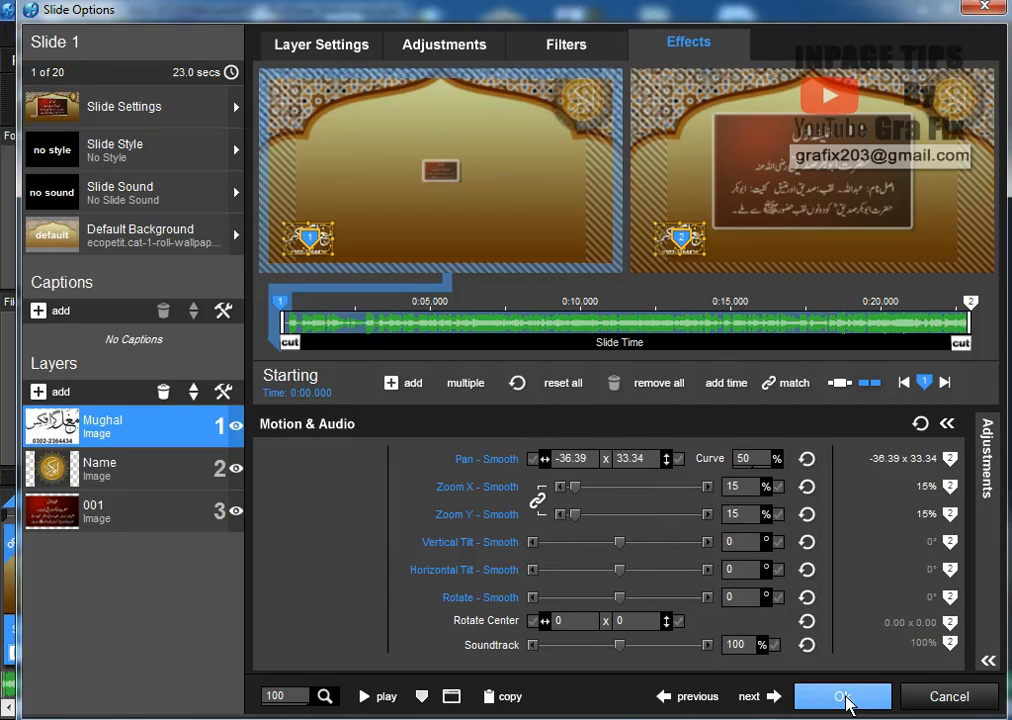
Preview slide 1's motion, accept Slide Options with Ok, then watch and exit a full-screen preview
click(392, 700)
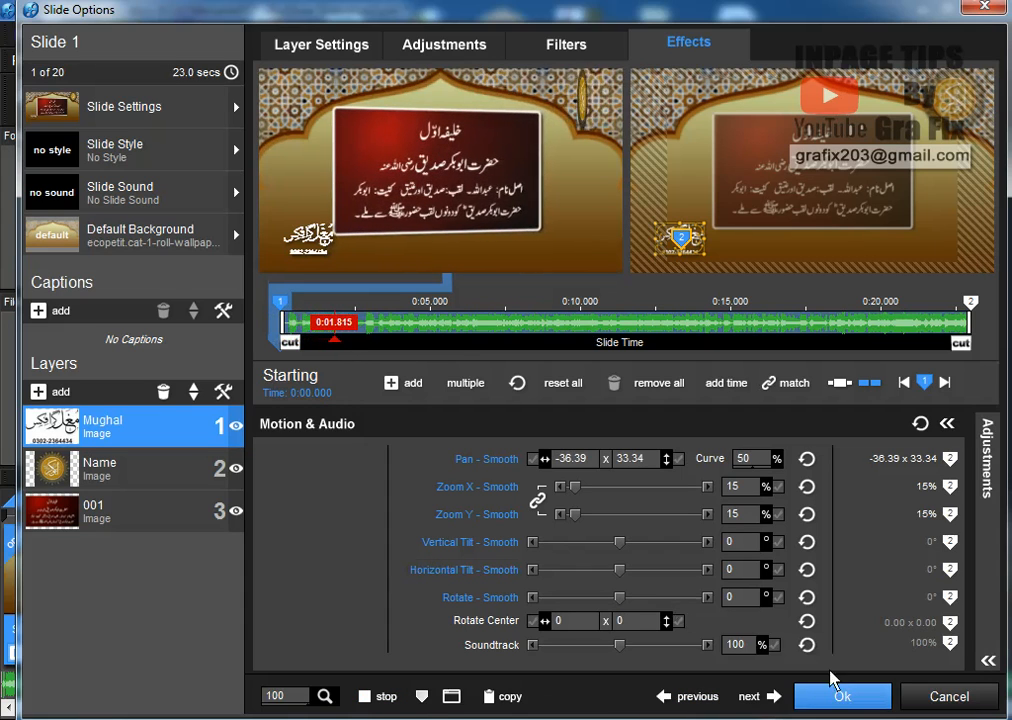
click(875, 702)
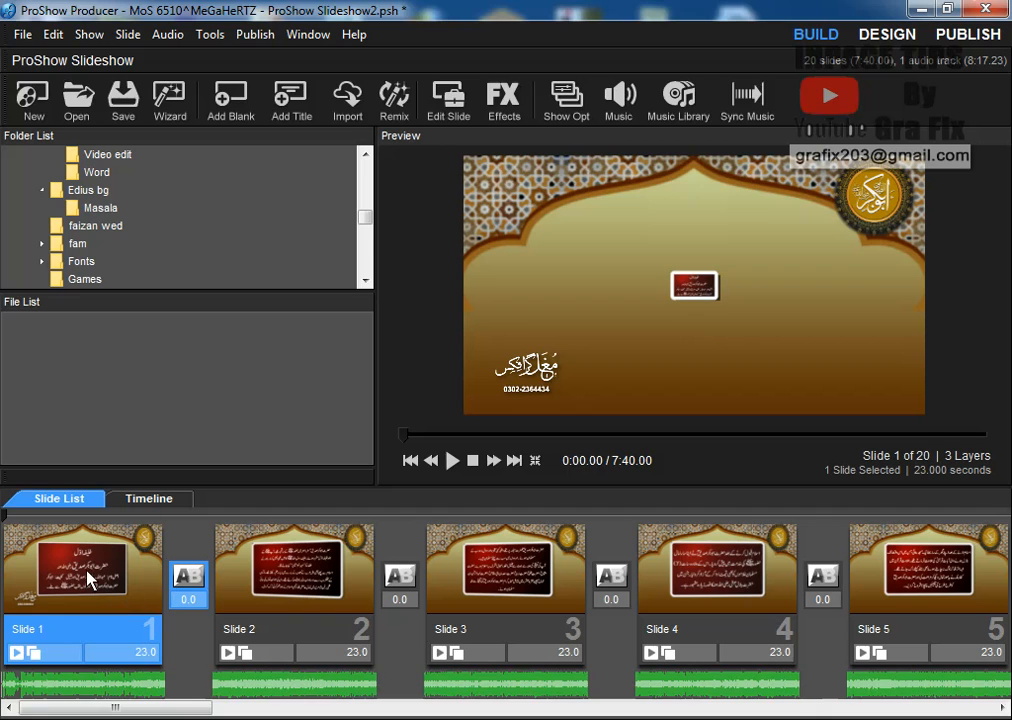
click(452, 466)
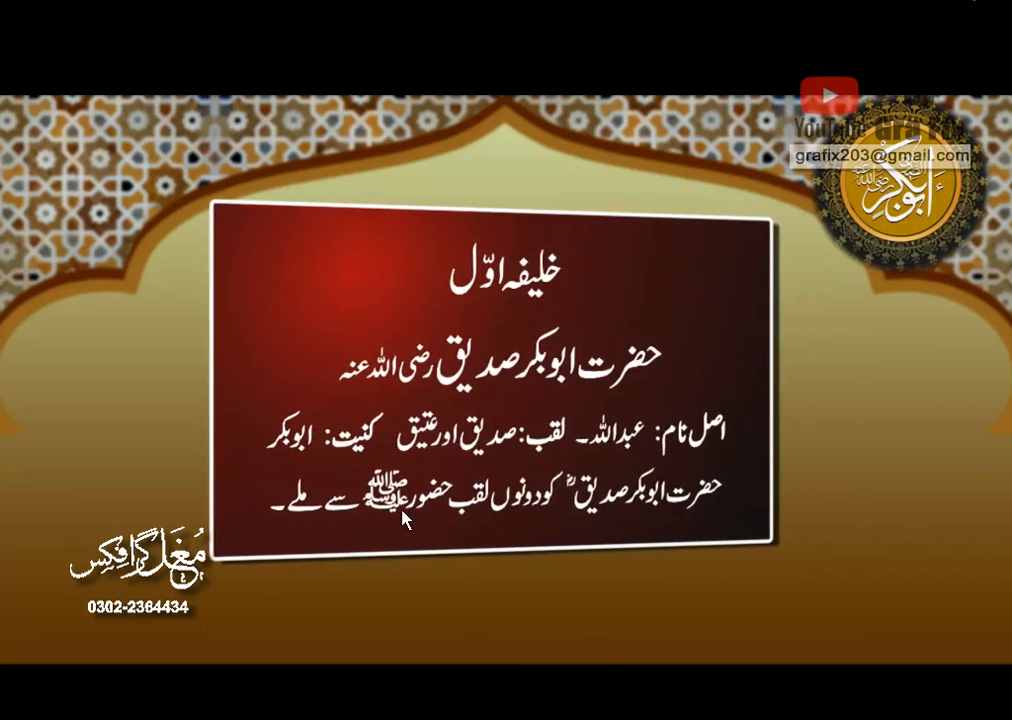
key(Escape)
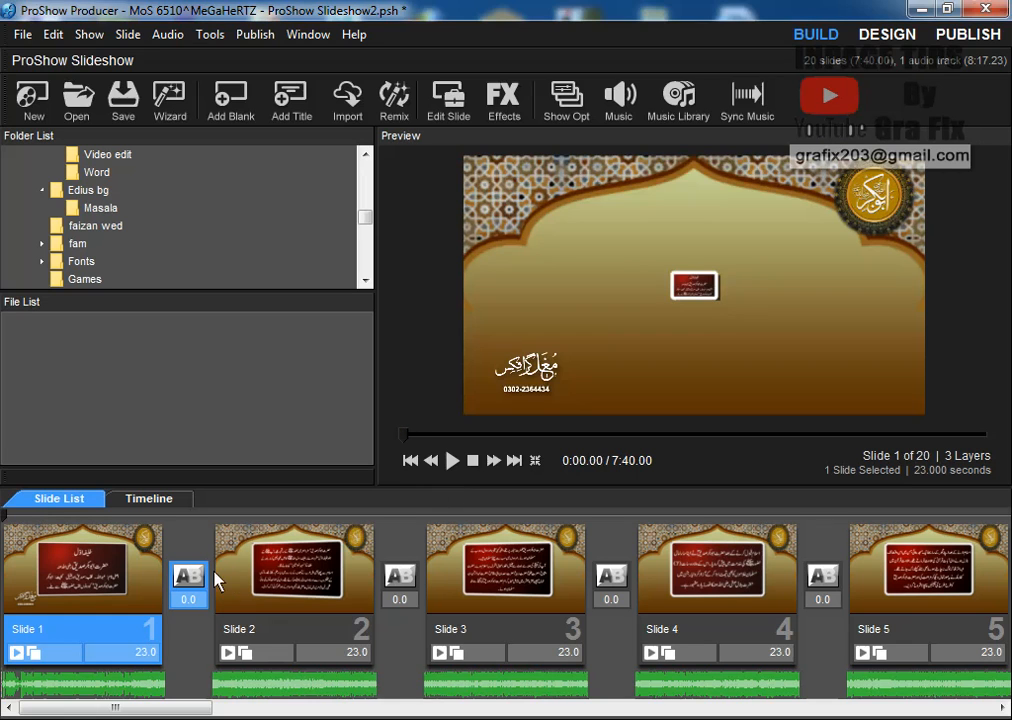
Delete Slide 1's Mughal layer and re-import the Mughal image as a fresh image layer
double_click(95, 583)
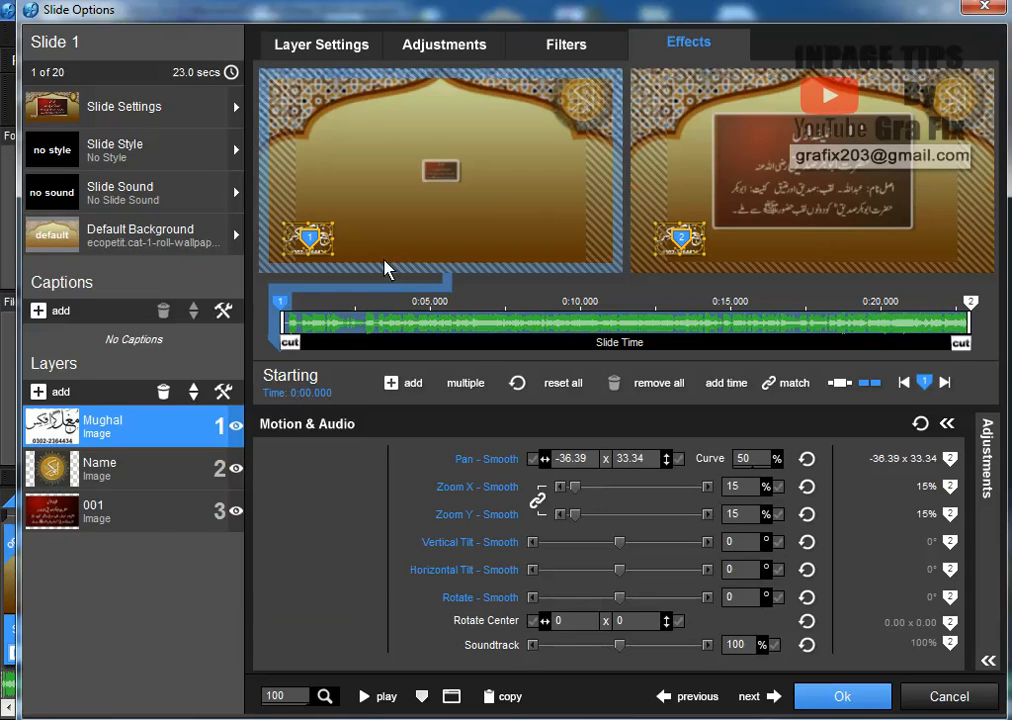
click(164, 393)
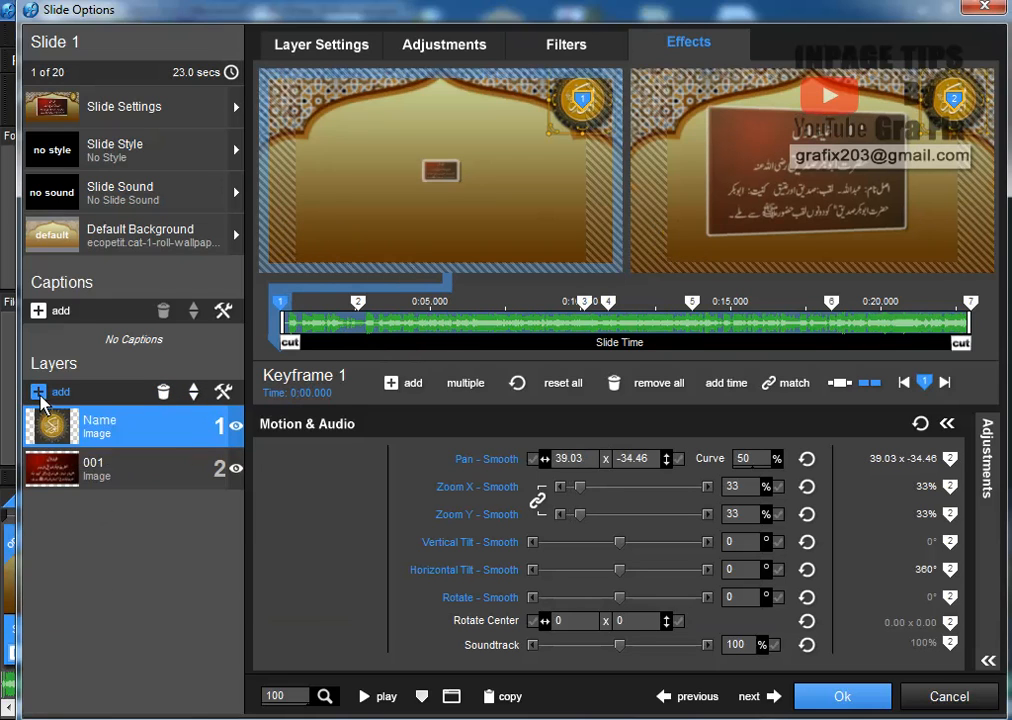
click(40, 393)
click(97, 354)
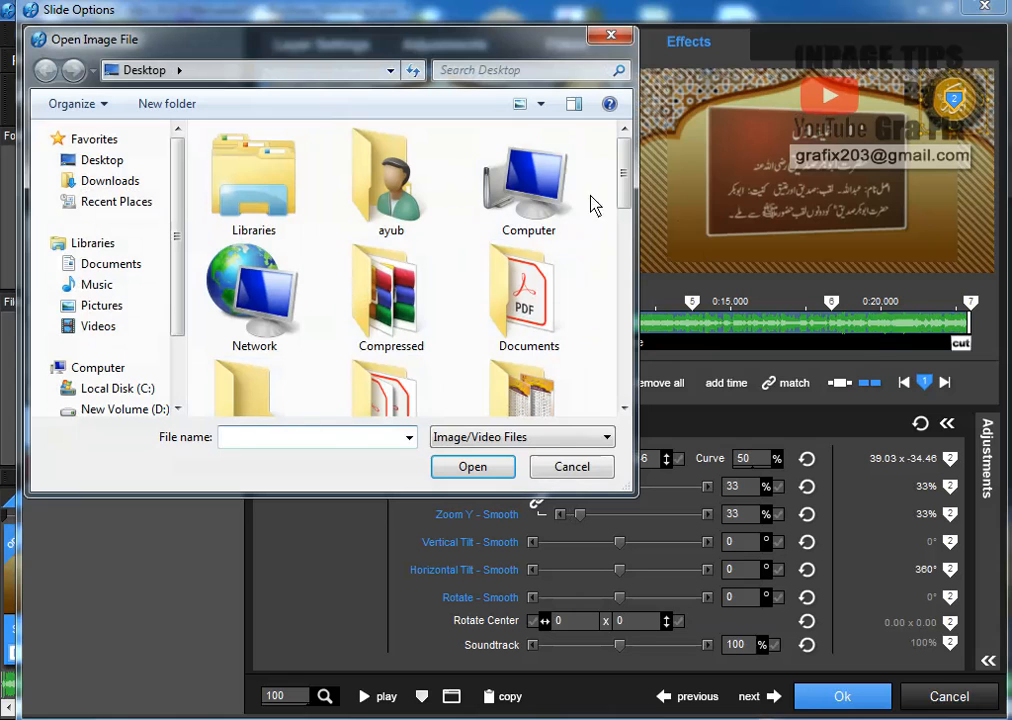
drag(623, 185, 621, 343)
click(553, 230)
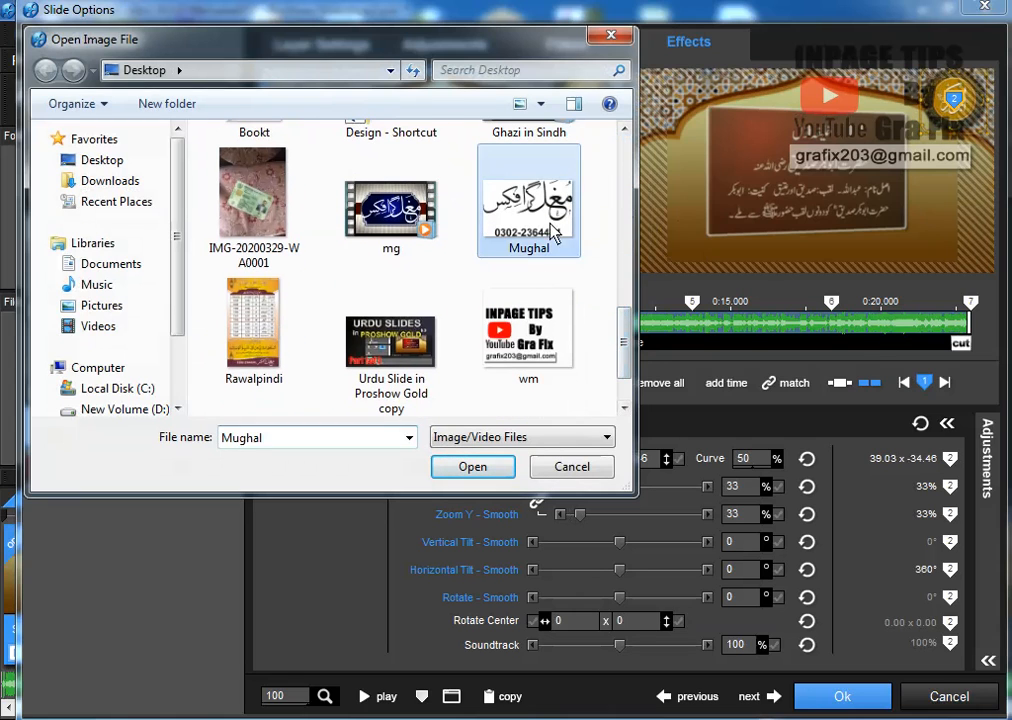
click(484, 467)
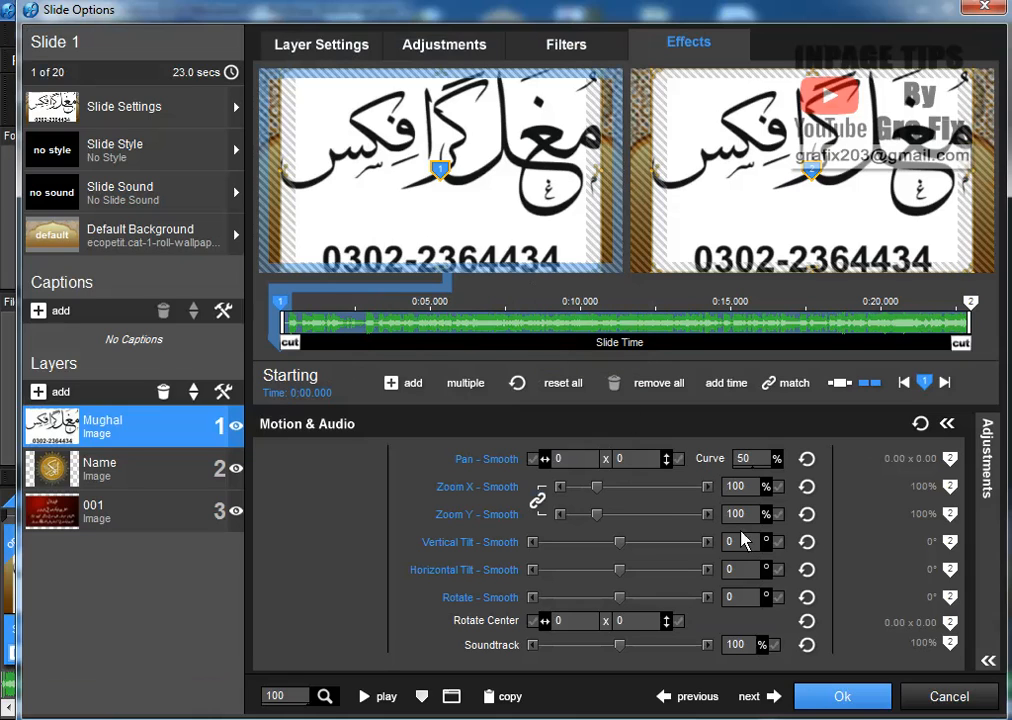
Chroma-key out the new Mughal layer's white background, with Intensity Threshold 4
click(455, 45)
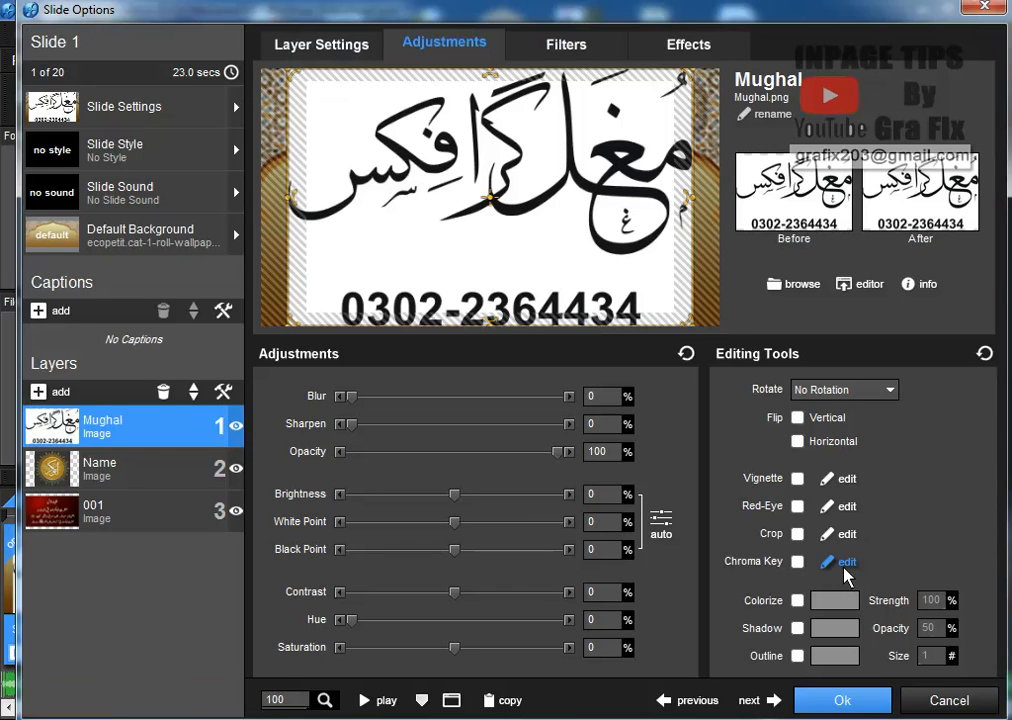
click(845, 566)
click(400, 472)
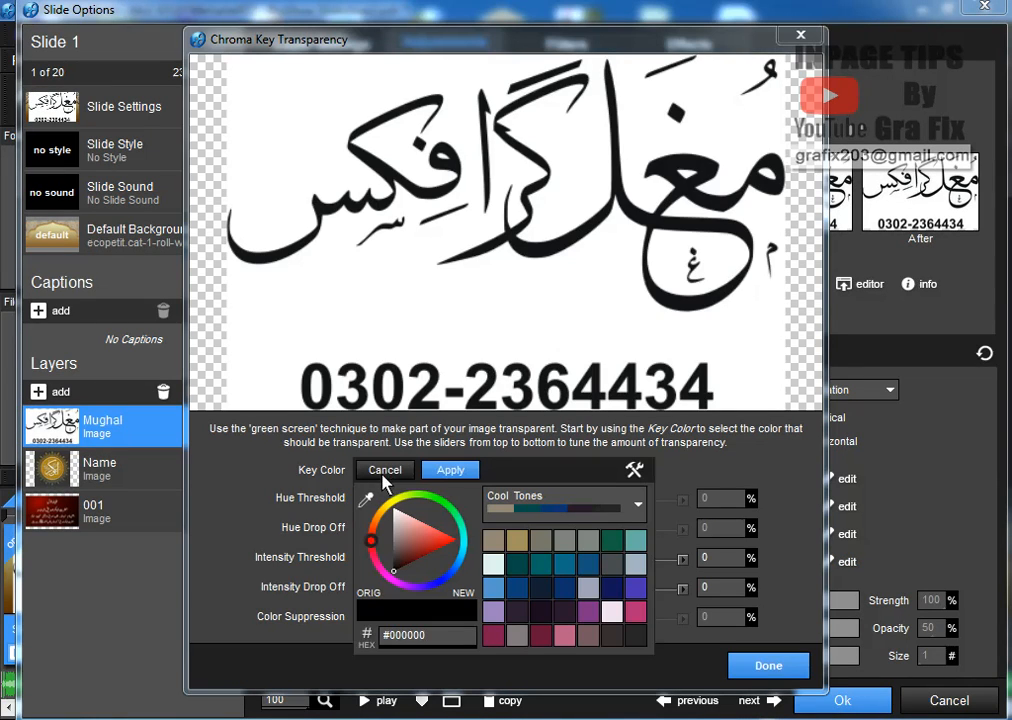
click(368, 500)
click(387, 296)
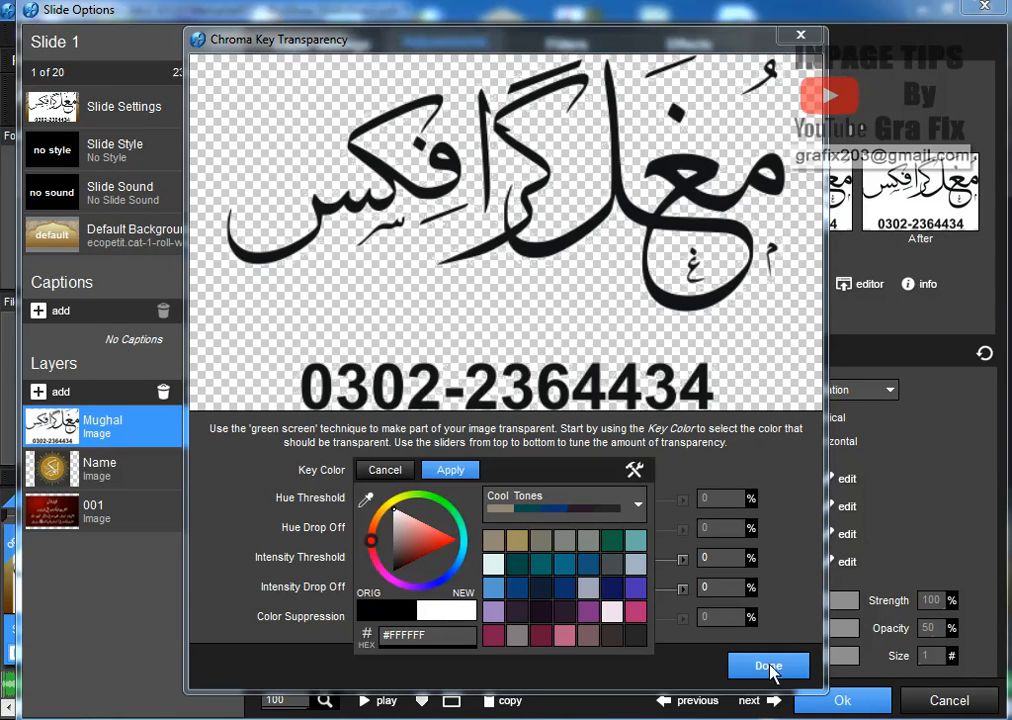
click(448, 470)
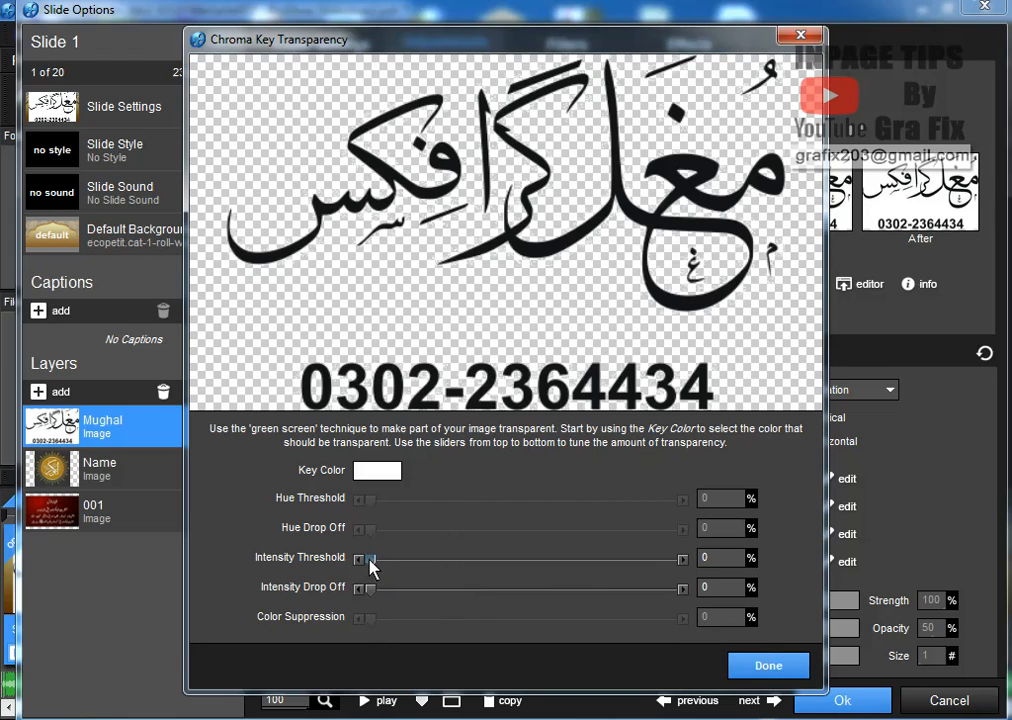
drag(373, 567, 384, 569)
click(748, 667)
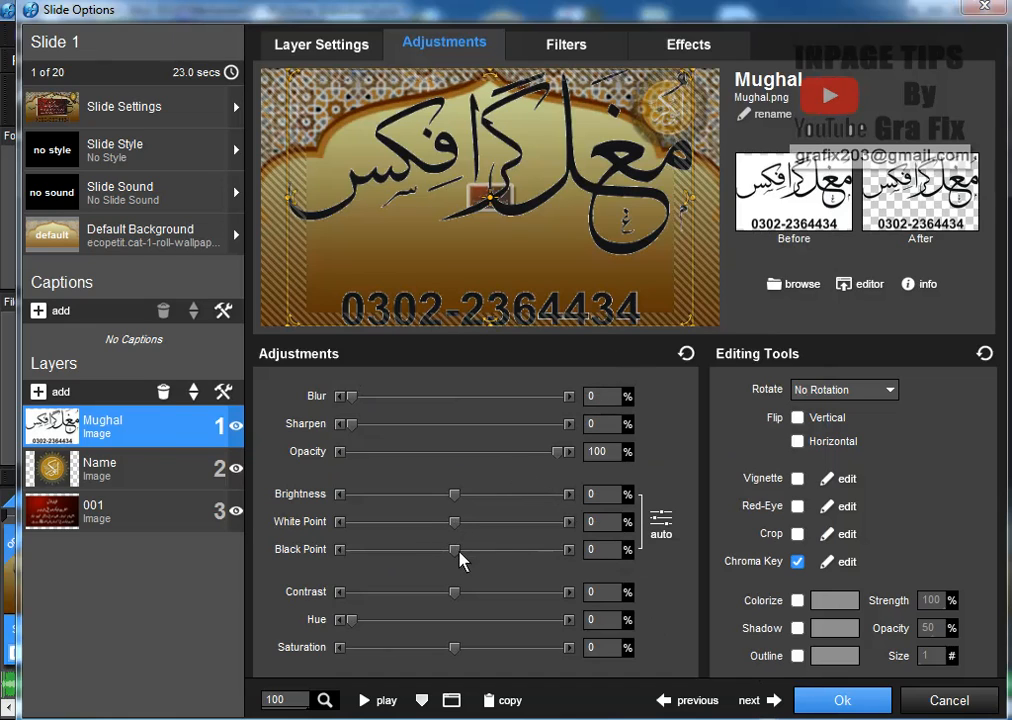
Set Black Point to 100, add a 50% drop shadow, and sharpen the layer to 3%
drag(455, 549, 567, 554)
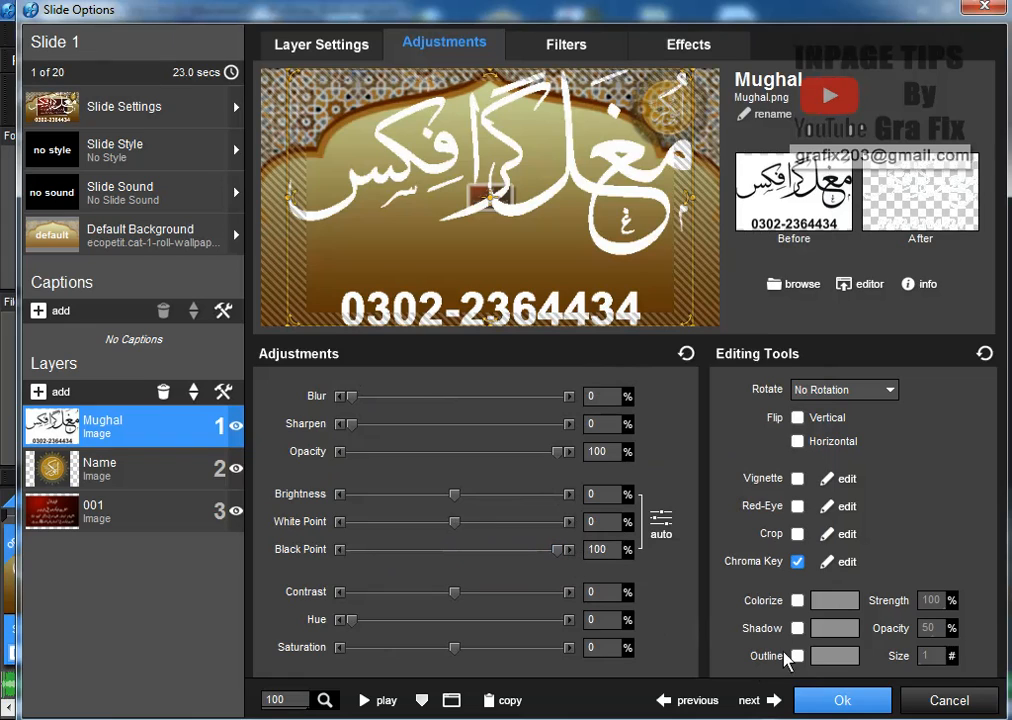
click(797, 629)
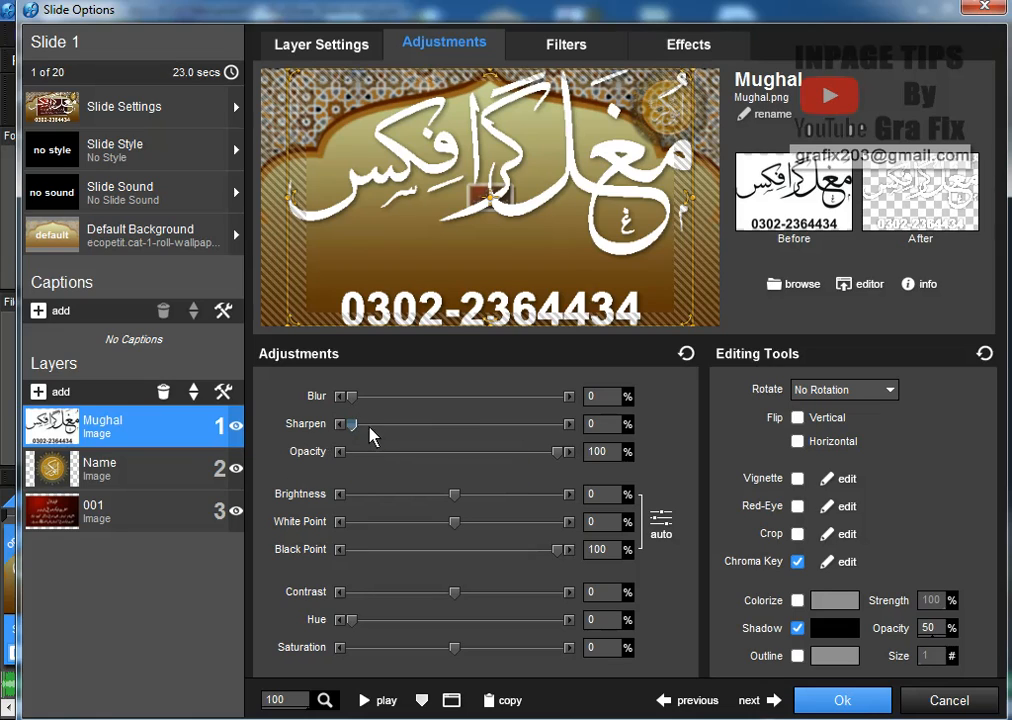
drag(357, 429, 388, 432)
click(701, 44)
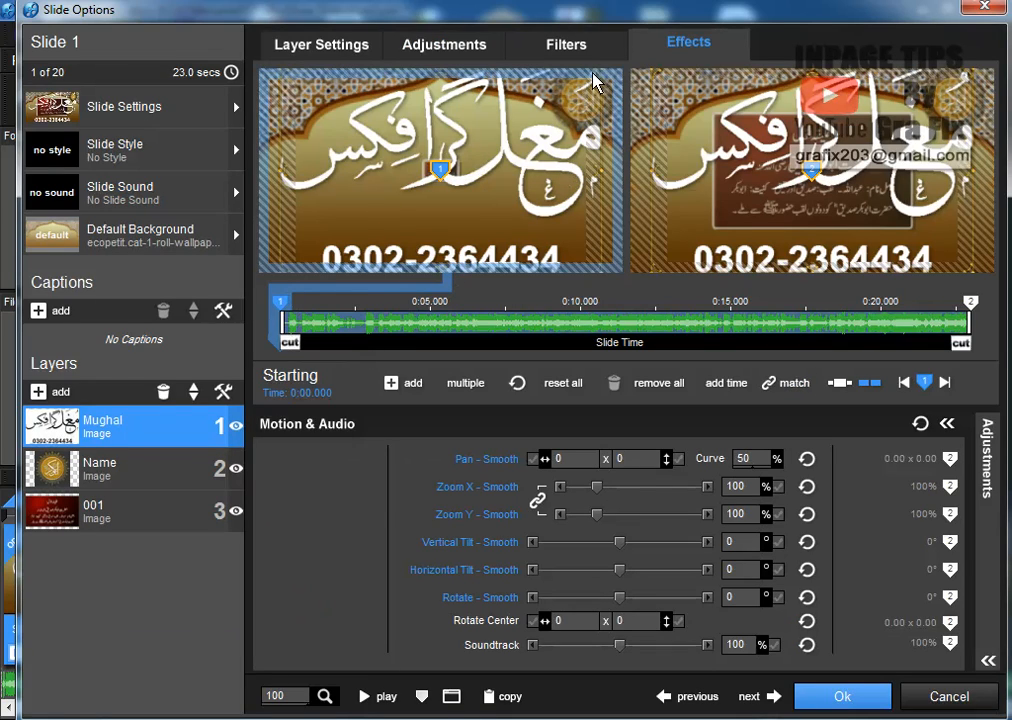
Shrink the Mughal logo to 16% at bottom-left, copy keyframe 1 to the next, and click Ok
drag(596, 487, 581, 490)
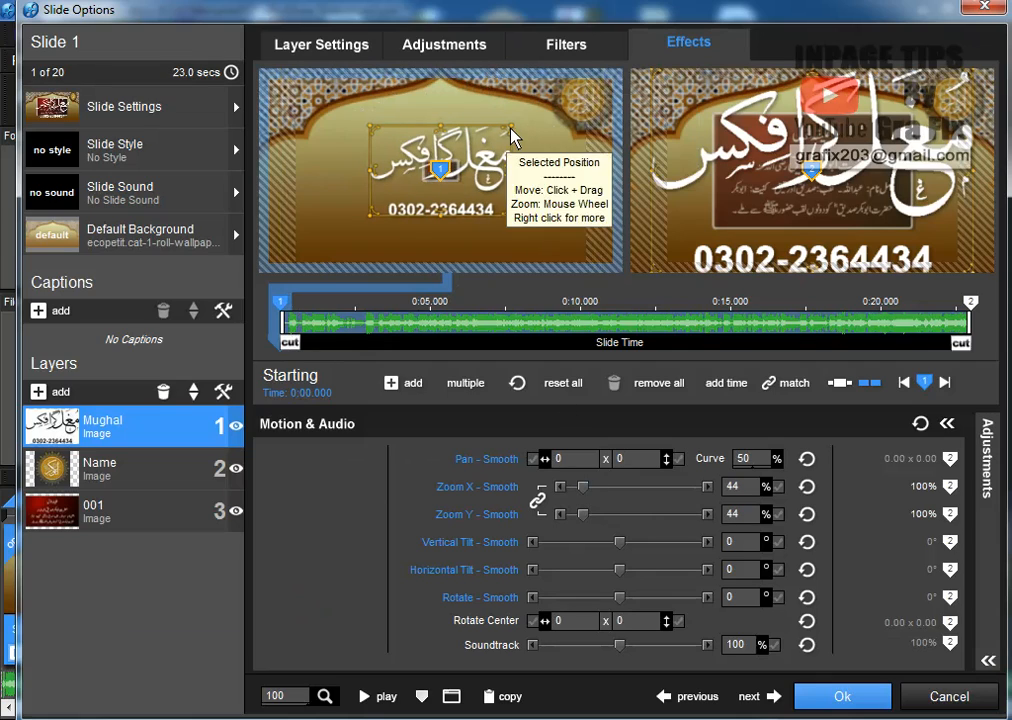
drag(505, 148, 296, 248)
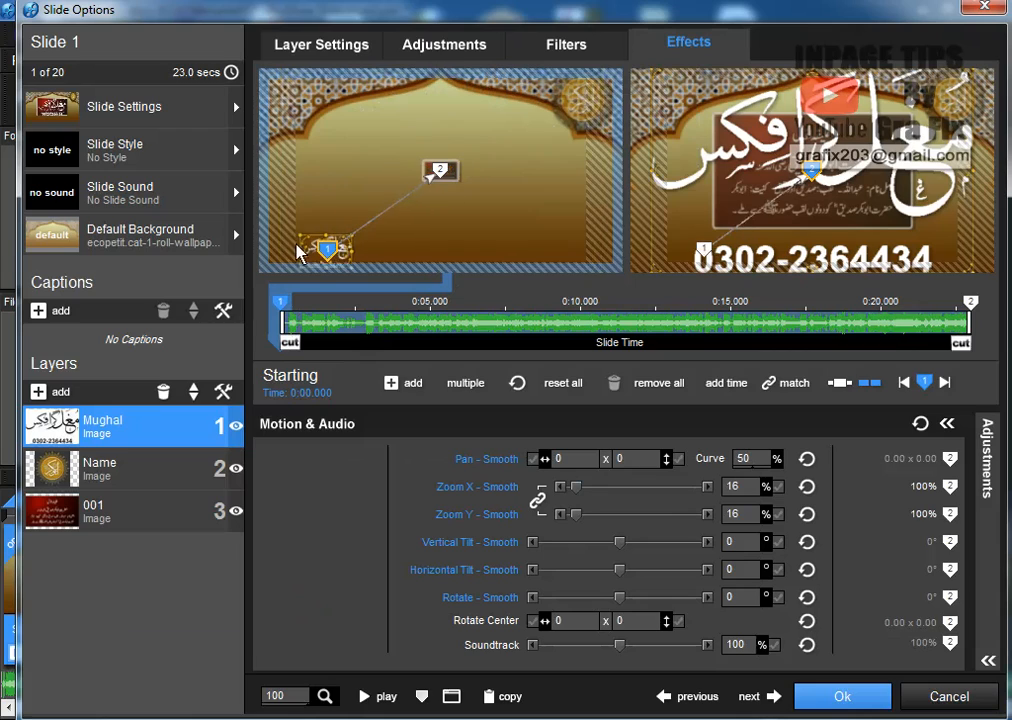
right_click(280, 301)
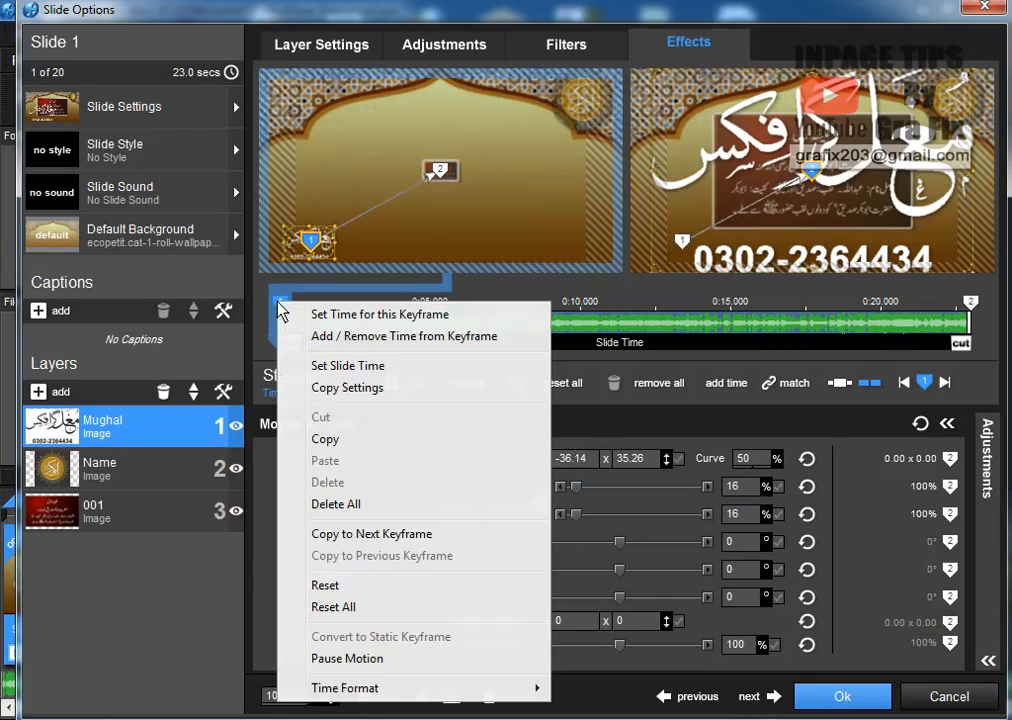
click(372, 533)
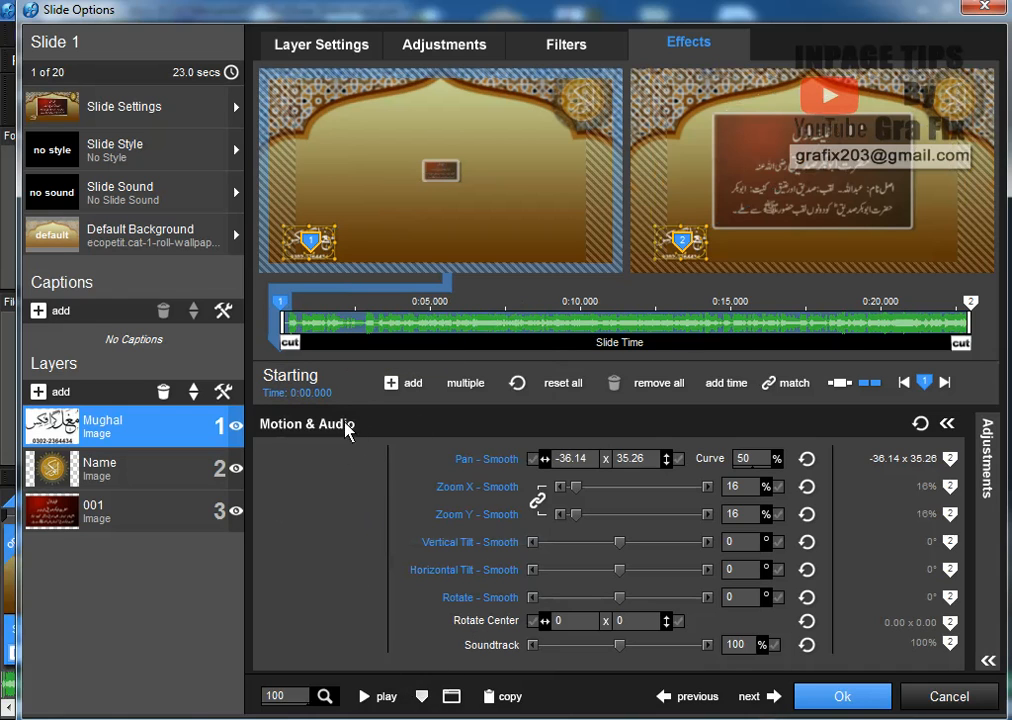
click(839, 704)
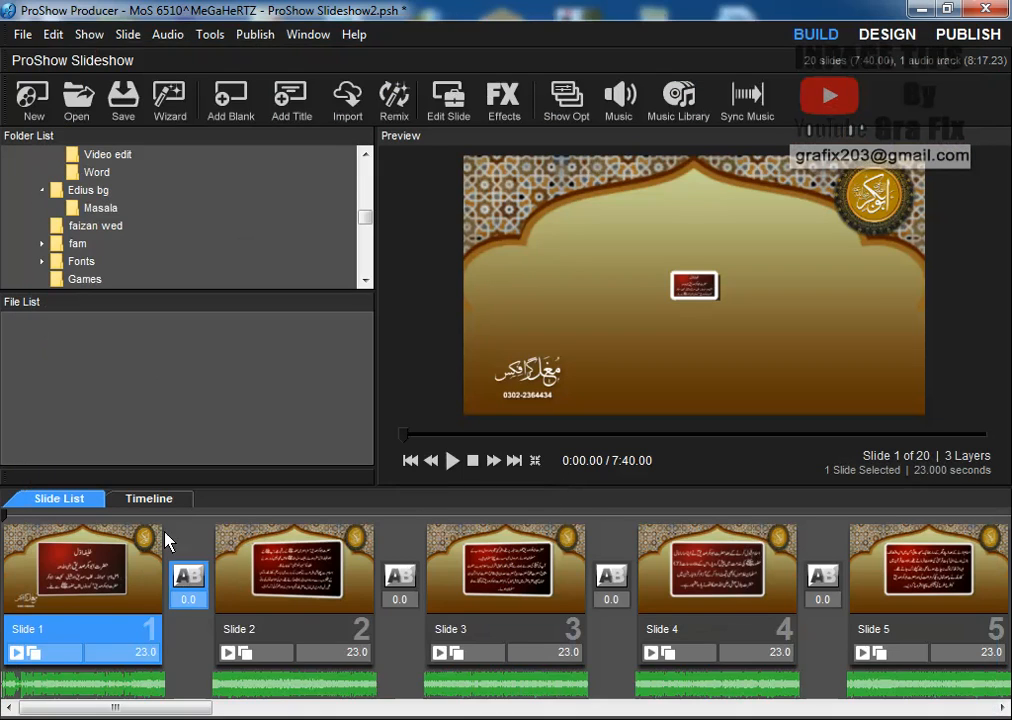
Play a full-screen preview of the slideshow, stop it, and reopen Slide 1's options
click(451, 461)
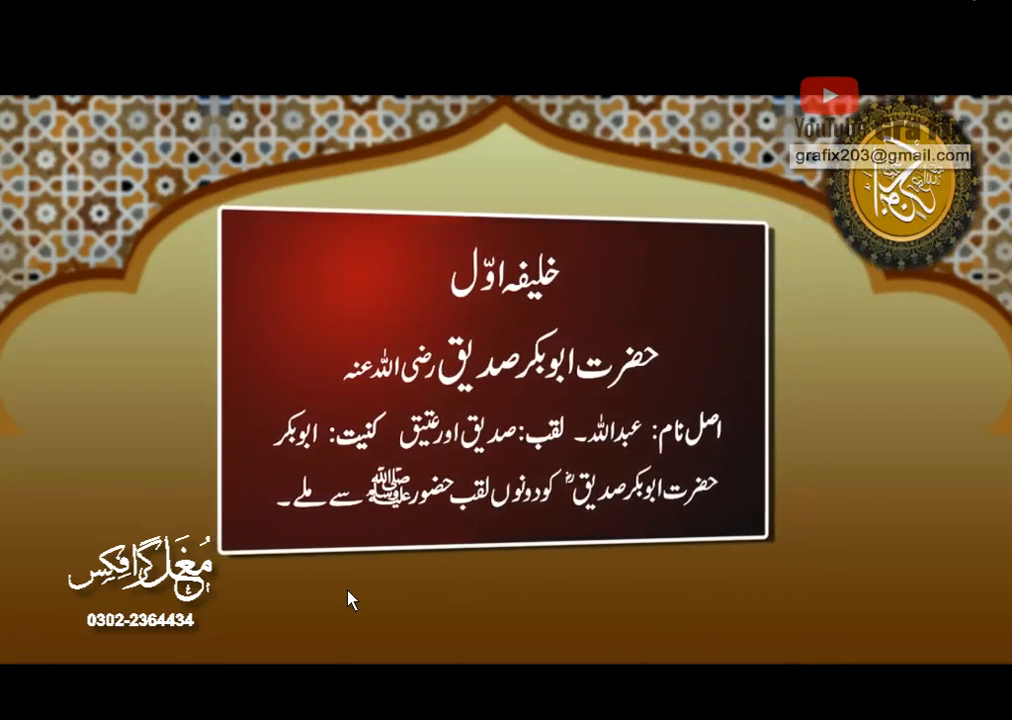
key(Escape)
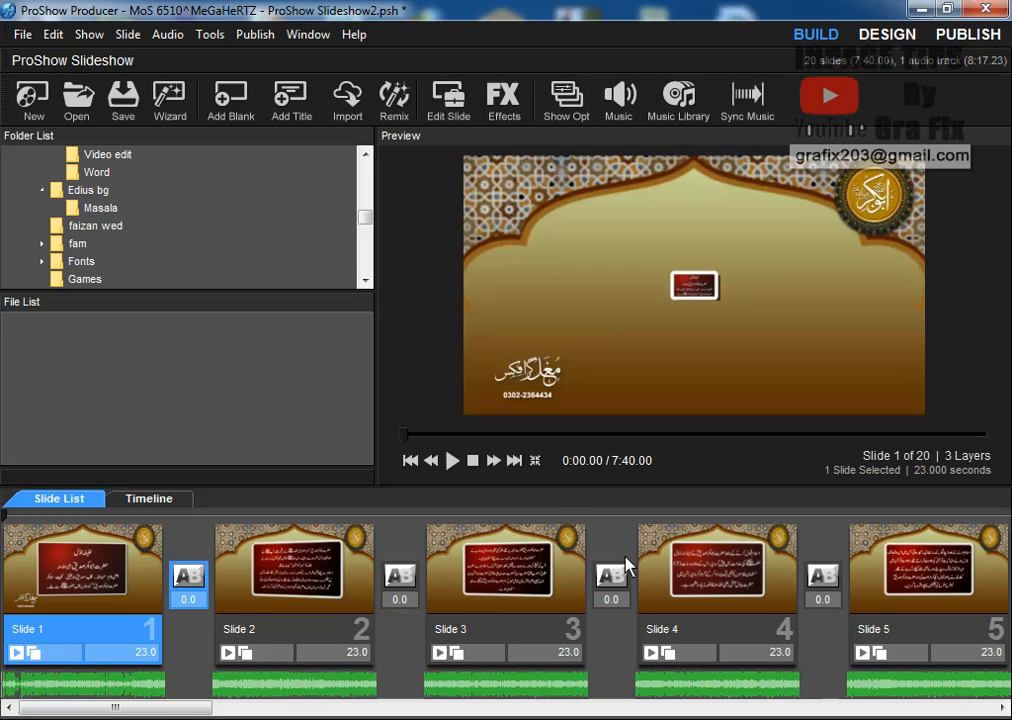
double_click(137, 588)
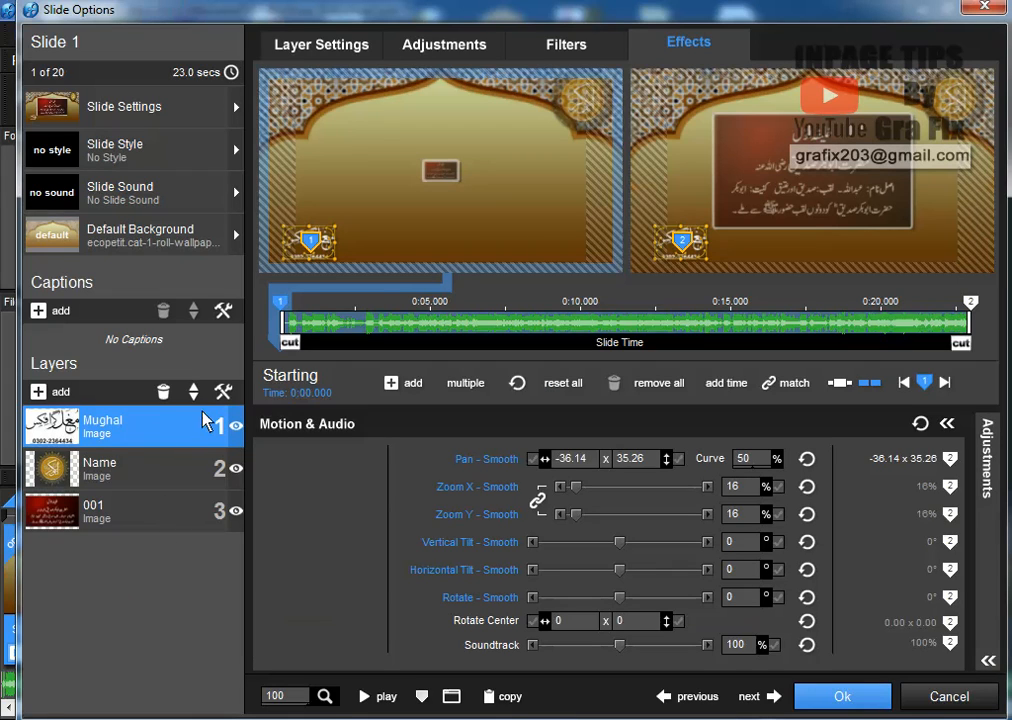
Swap Slide 1's Mughal logo layer for a caption reading 'MUGHAL GRAPHICS' plus the phone number
click(165, 394)
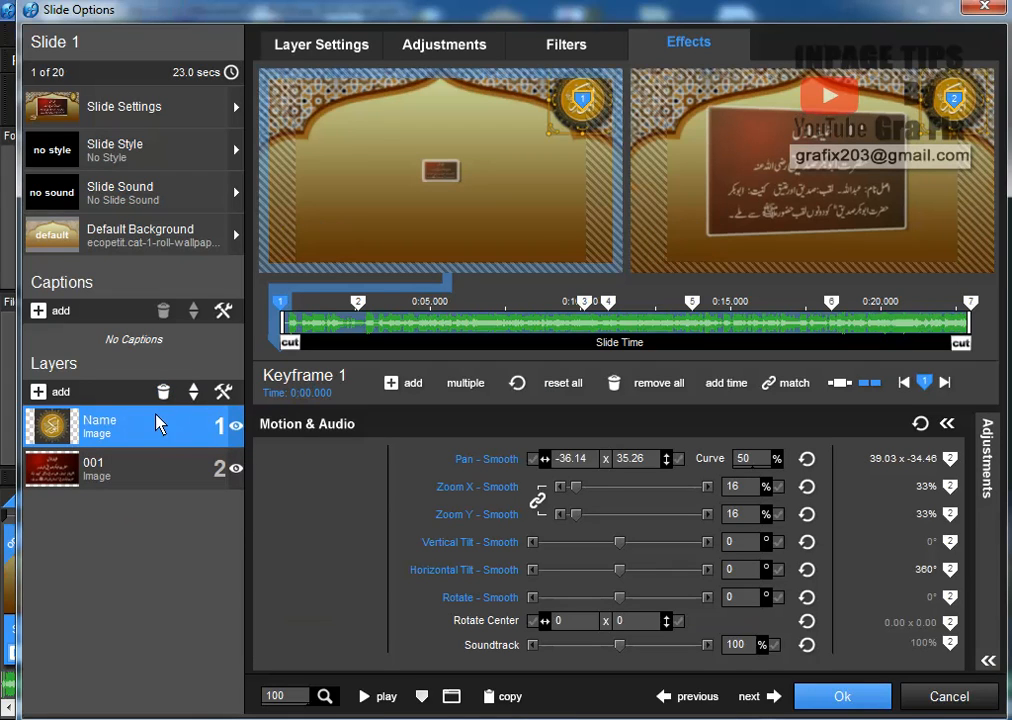
click(40, 314)
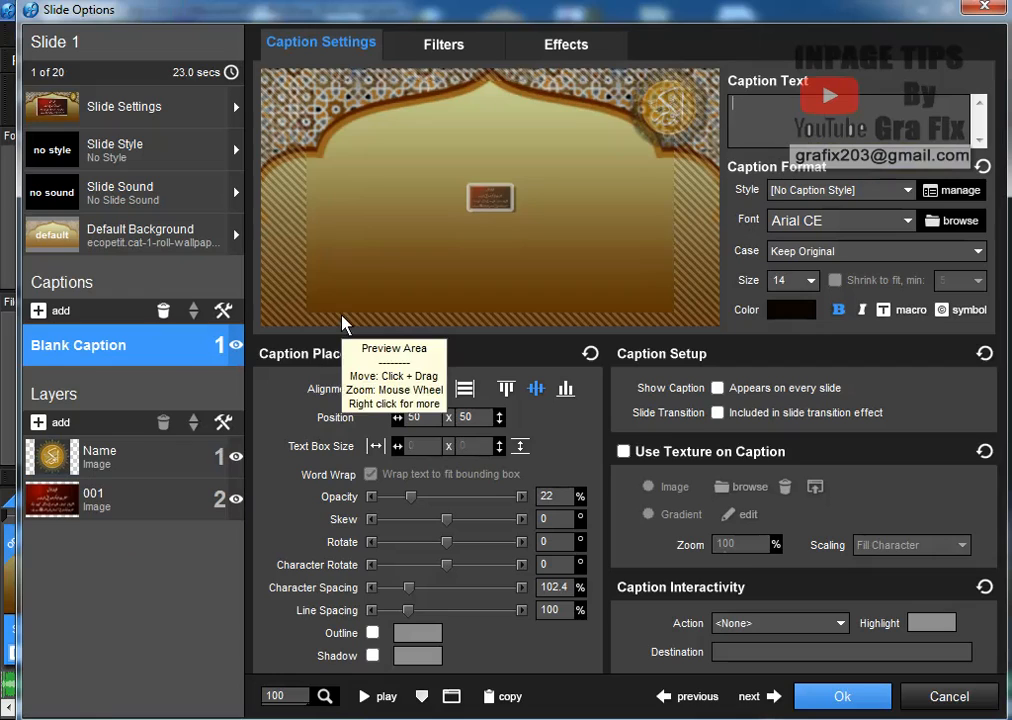
text(MU)
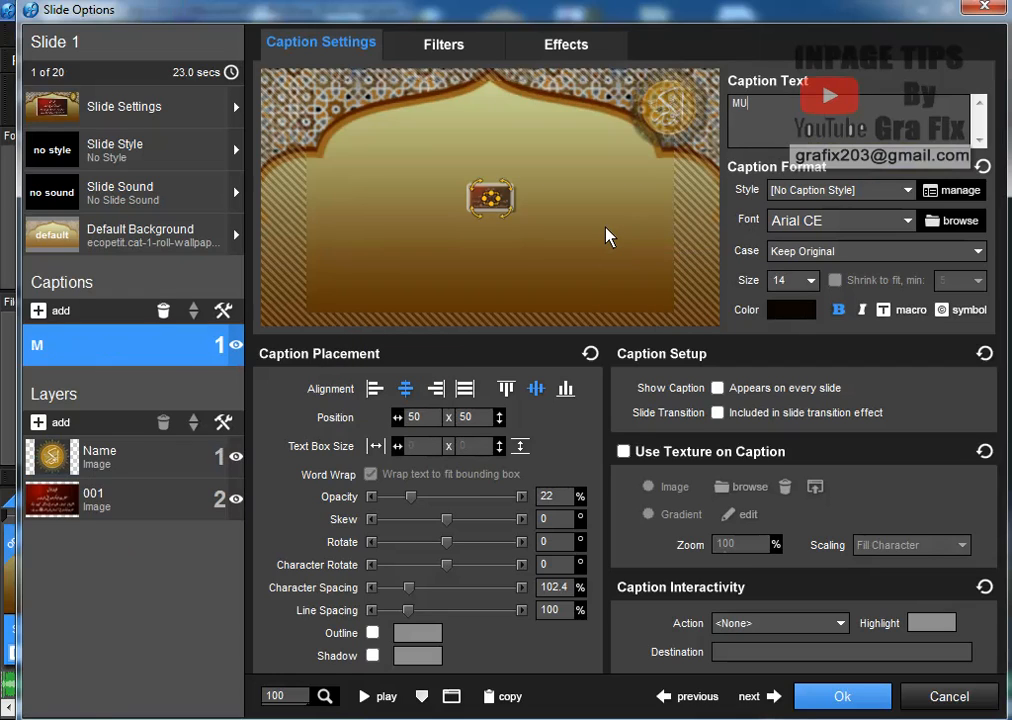
text(GHAL GR)
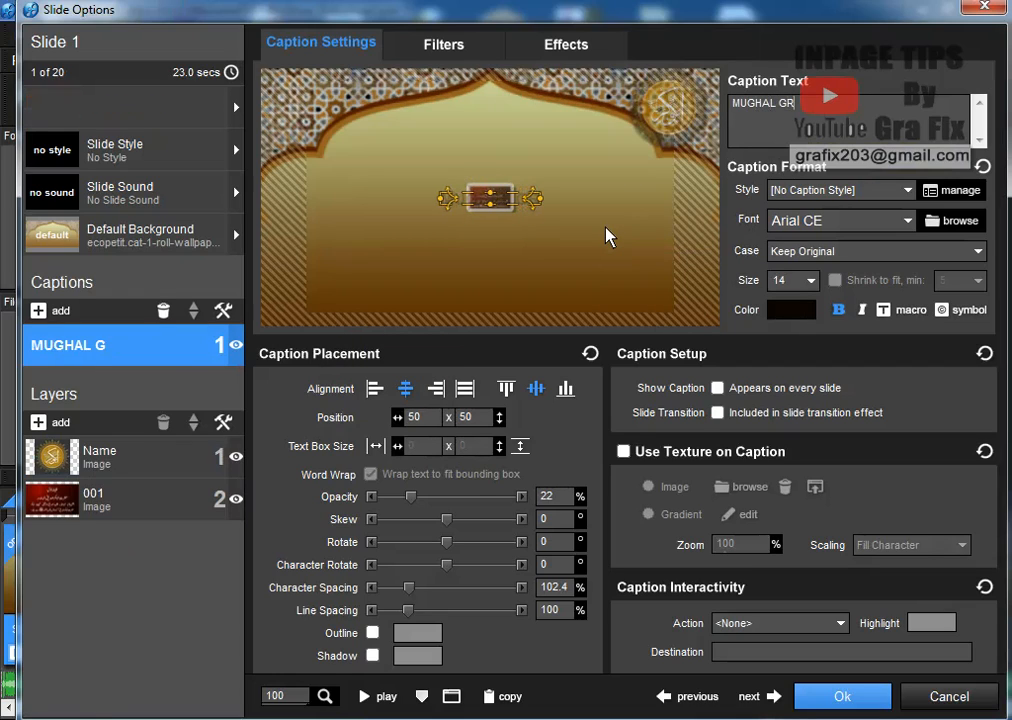
text(APHI)
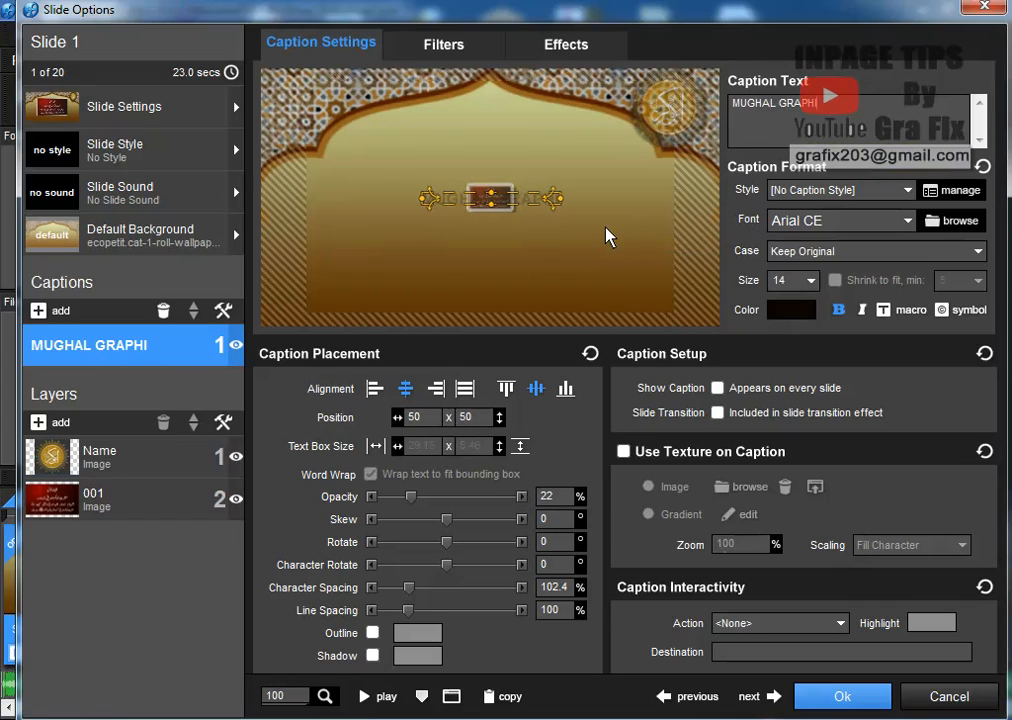
text(CS)
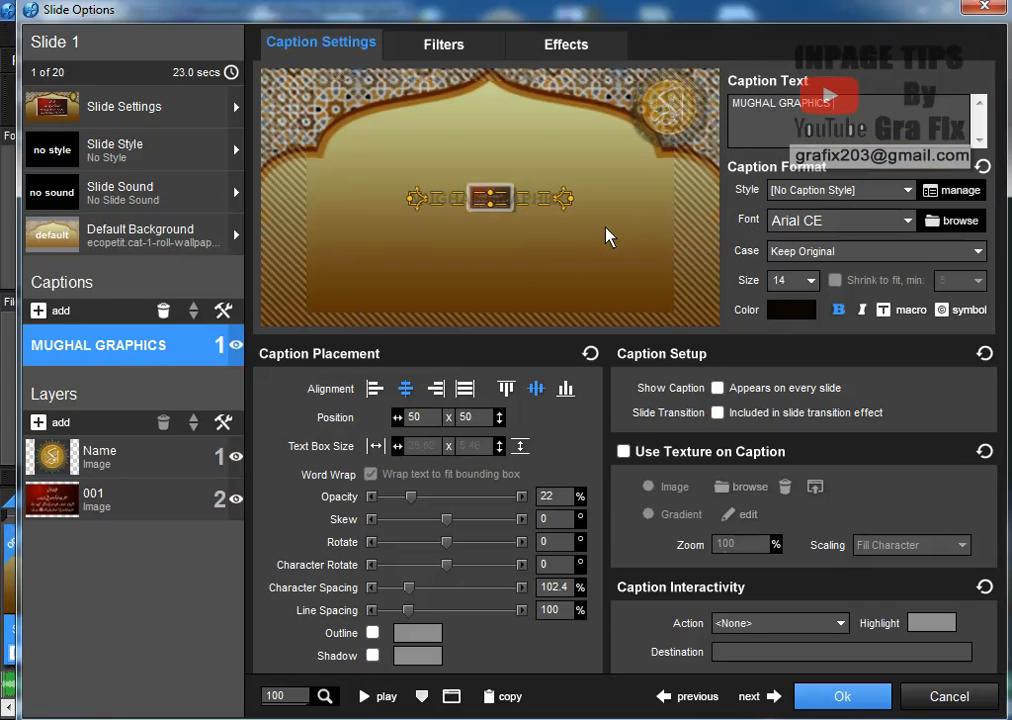
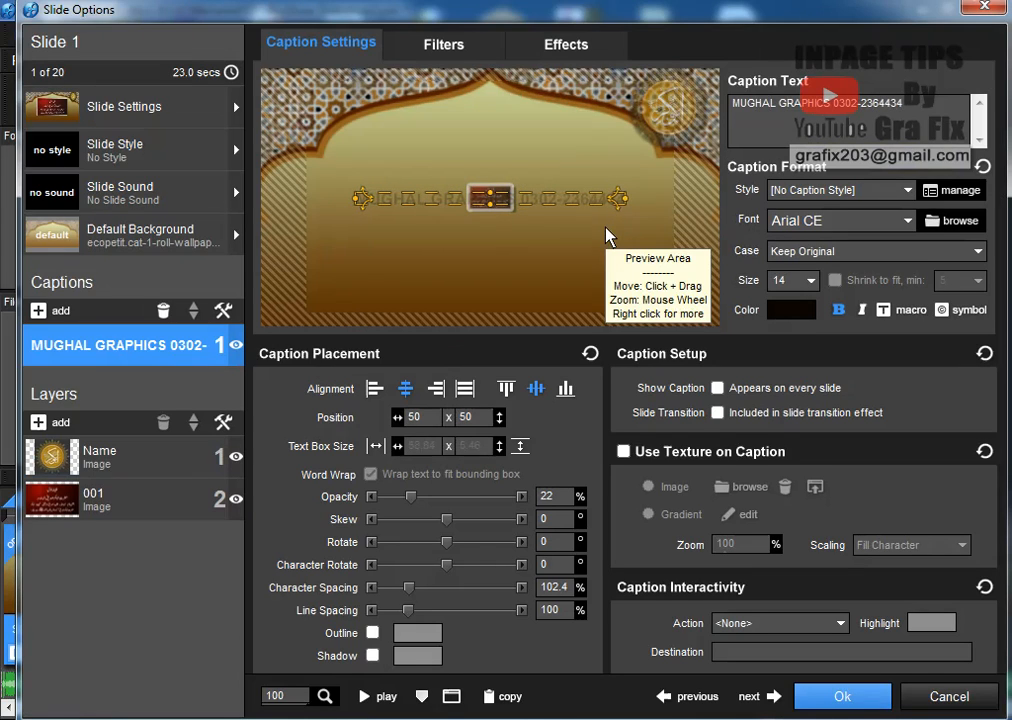
click(857, 225)
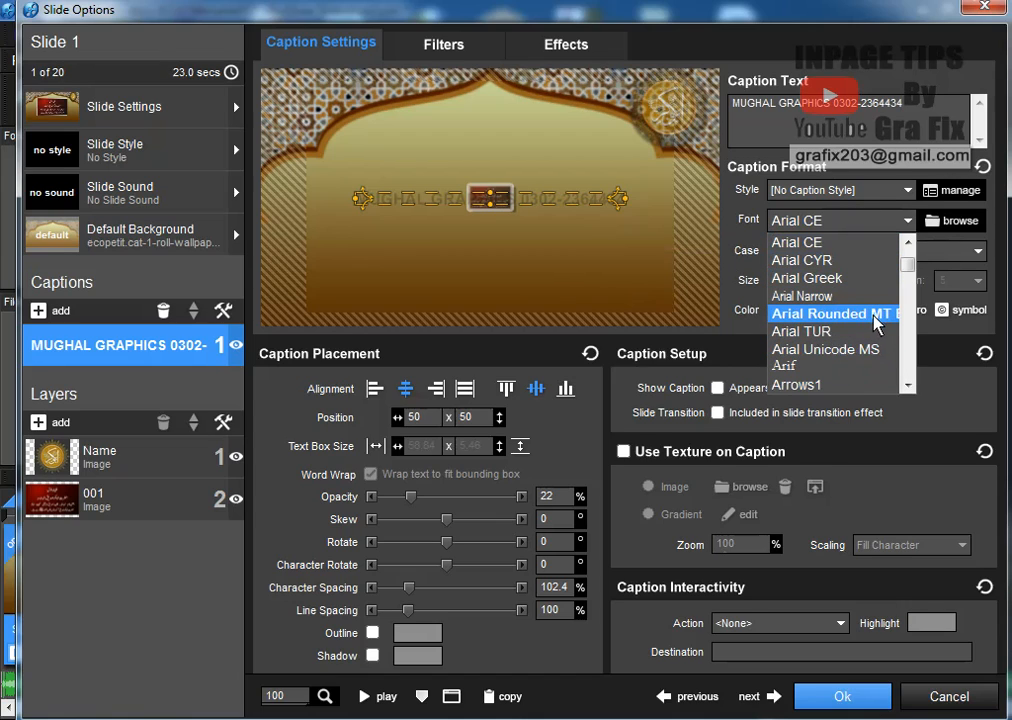
Set the caption font to Arial Rounded MT Bold and its colour to white
click(857, 316)
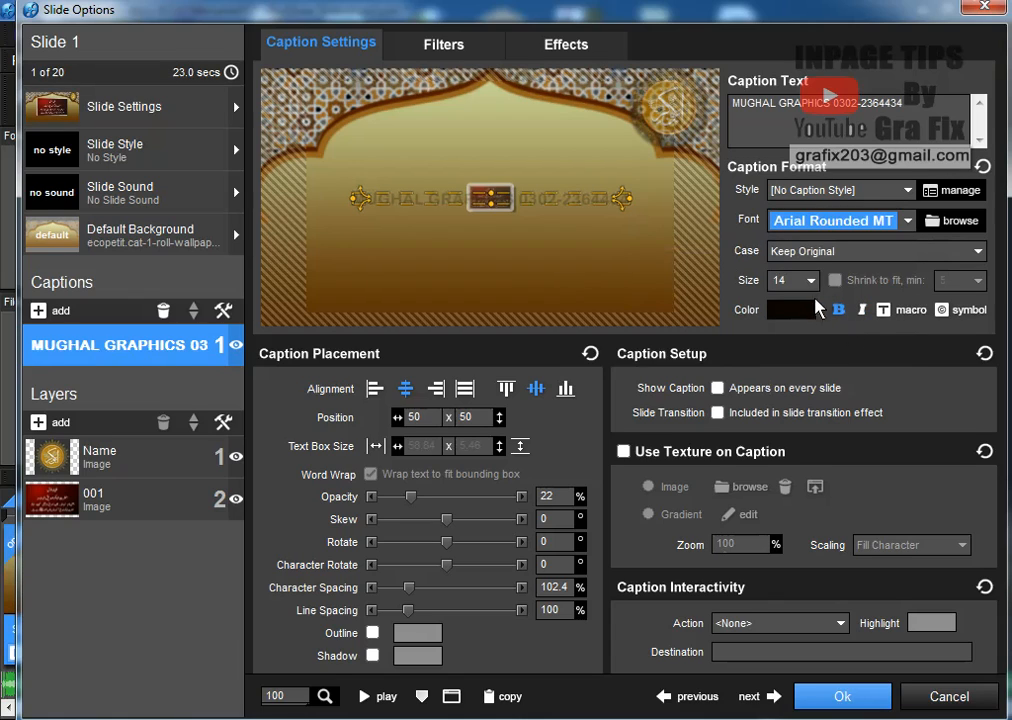
click(805, 309)
click(810, 350)
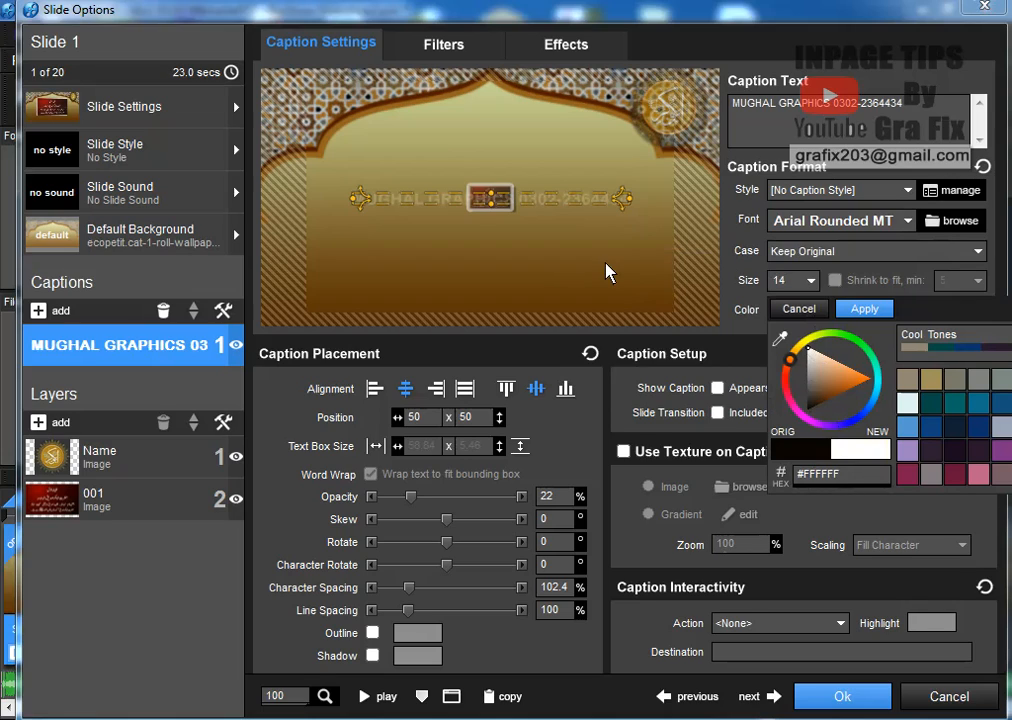
click(813, 291)
Move the caption near the slide's bottom edge at text size 12 and raise opacity to 100%
click(810, 280)
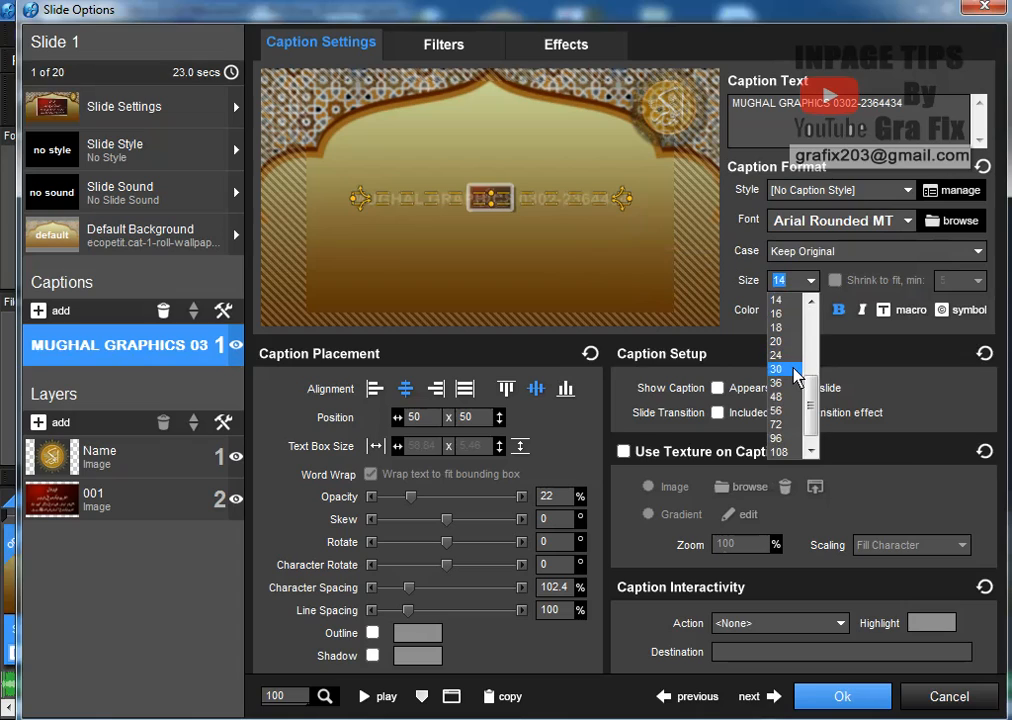
click(780, 369)
click(795, 281)
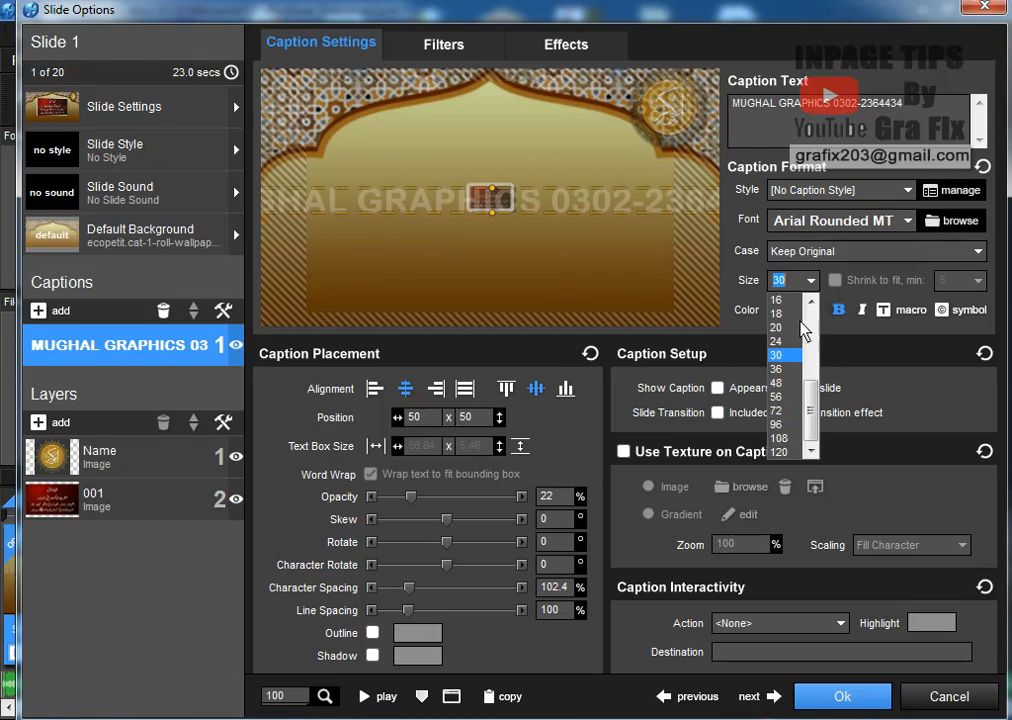
click(796, 336)
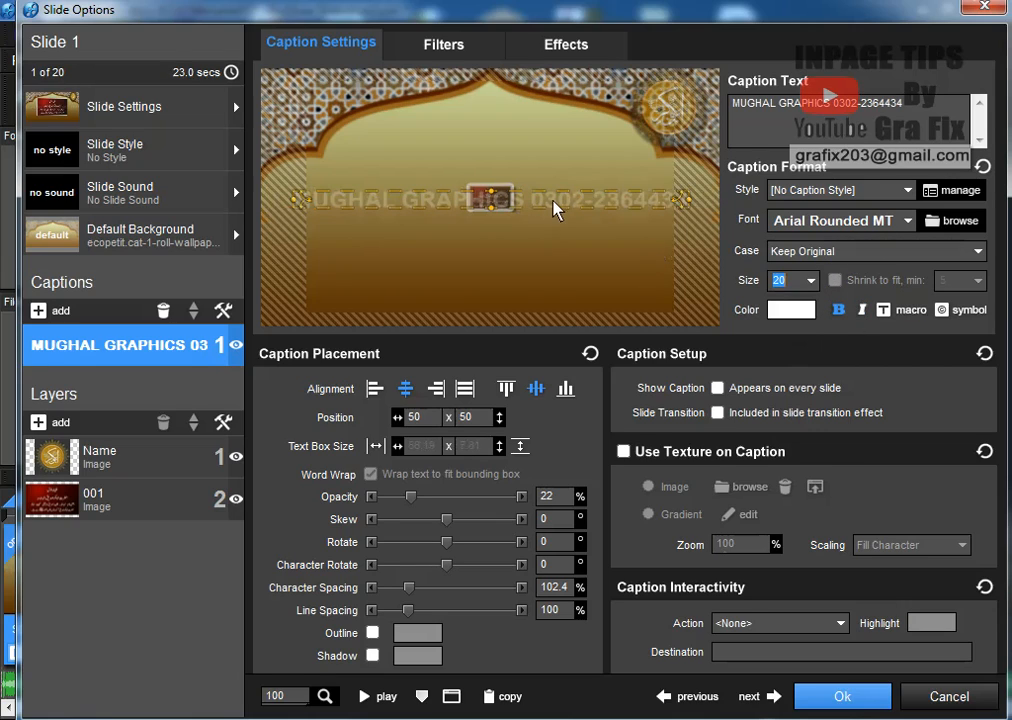
drag(555, 210, 560, 312)
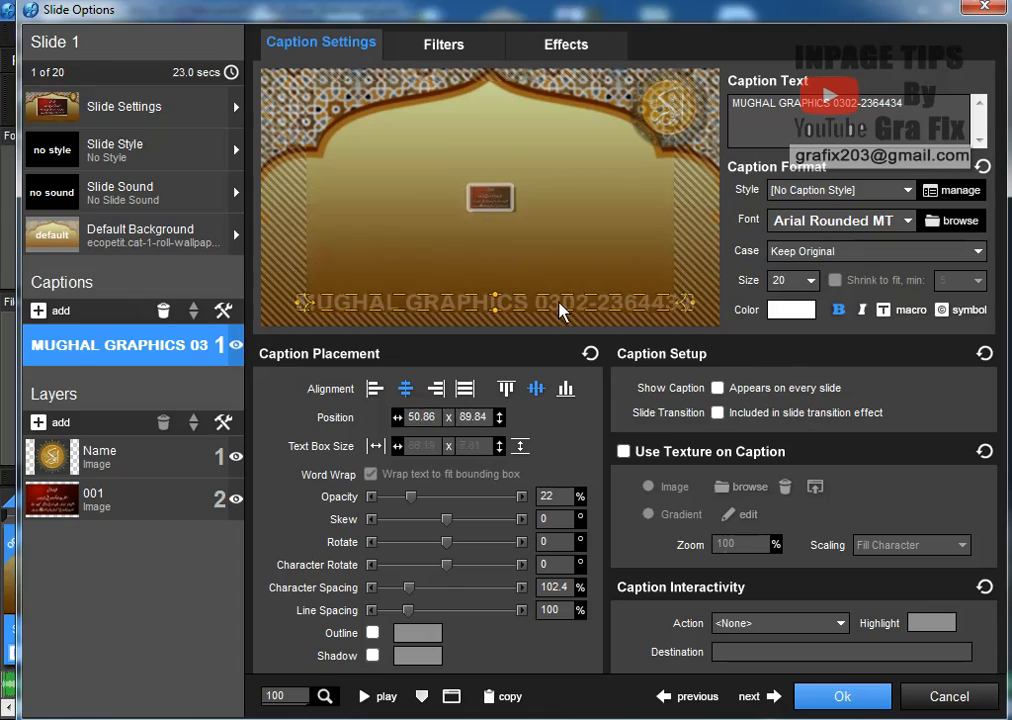
click(812, 283)
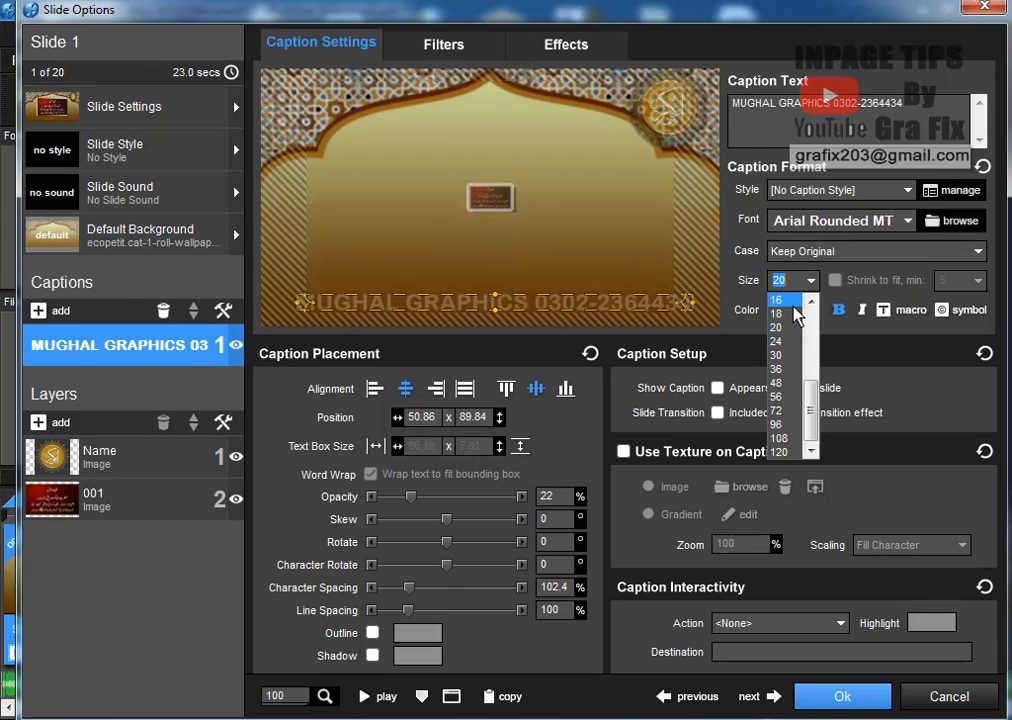
click(784, 297)
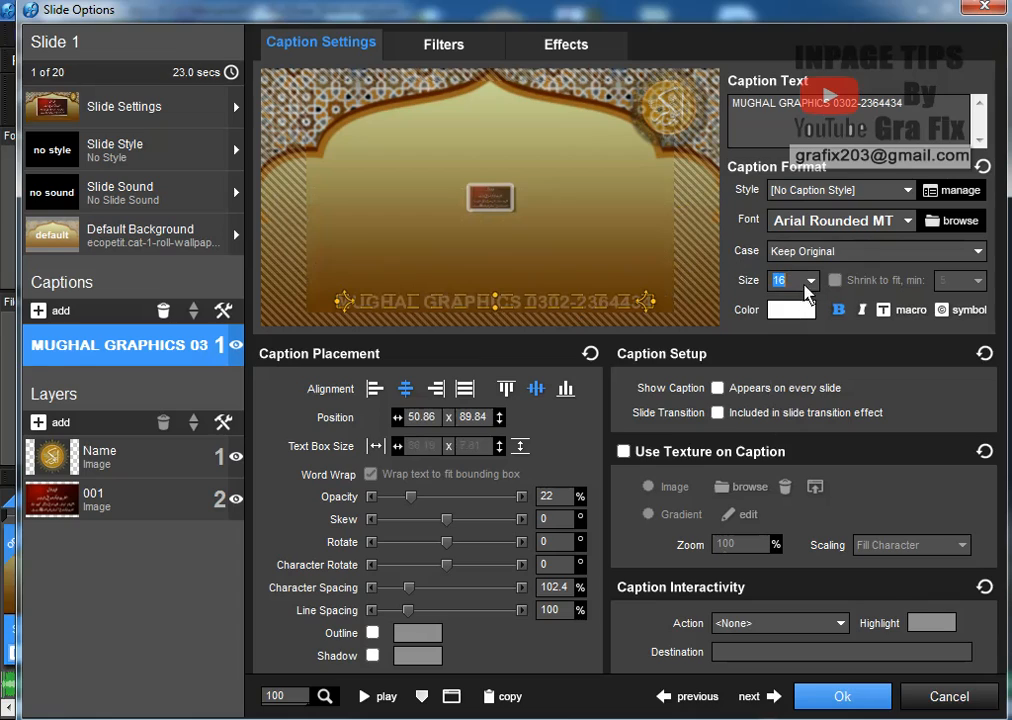
click(808, 284)
scroll(812, 396, up, 3)
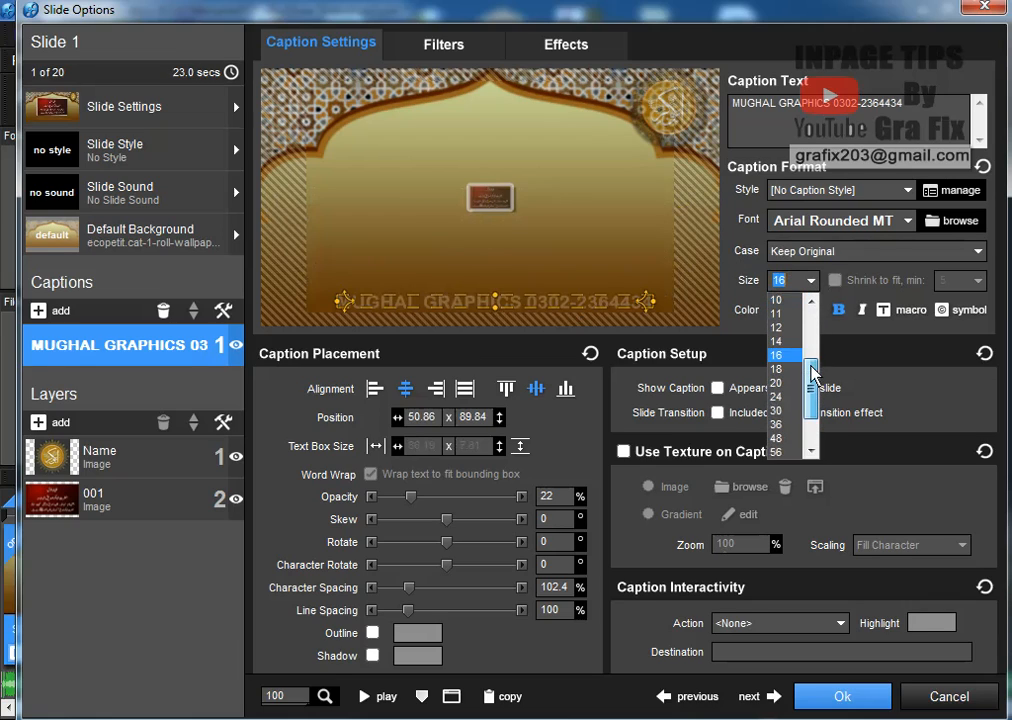
click(786, 321)
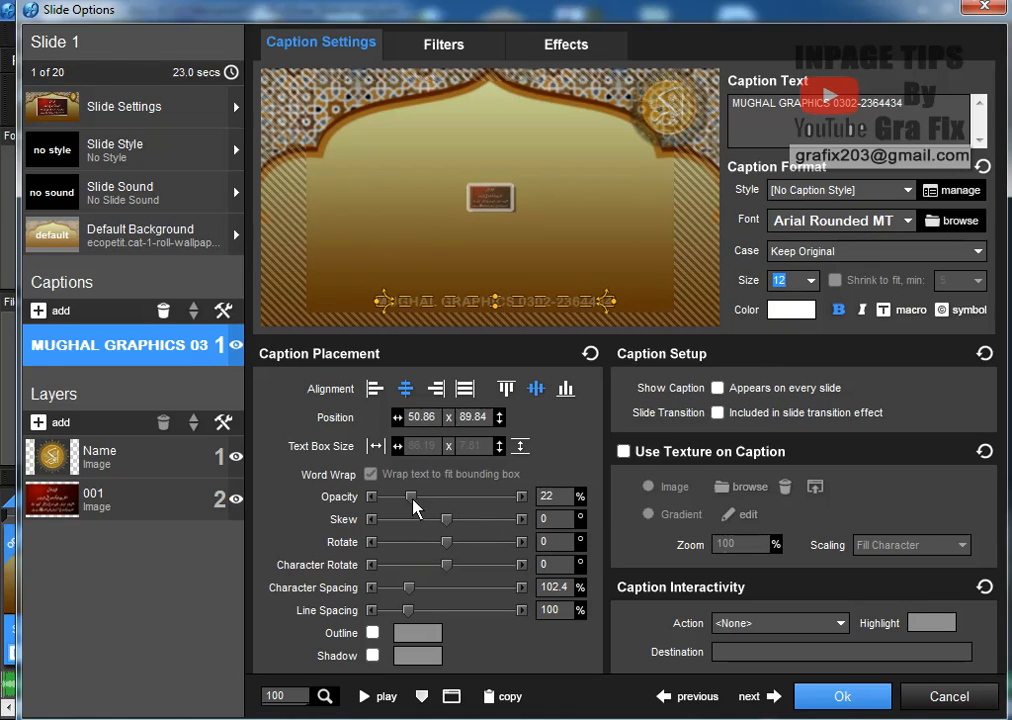
drag(413, 500, 540, 513)
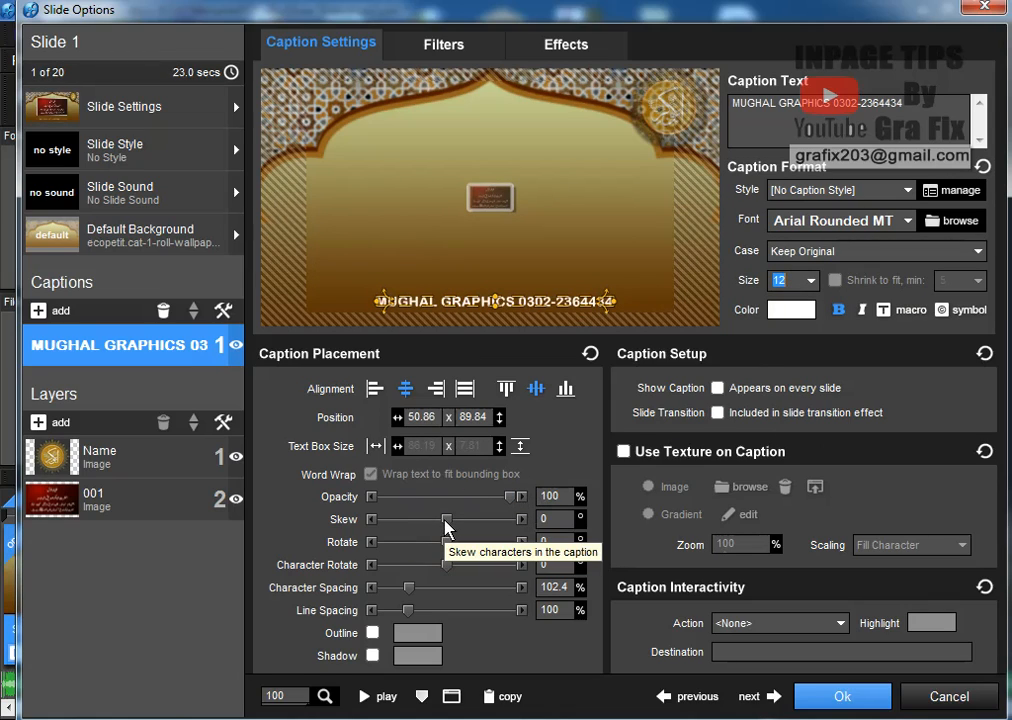
Bring up the caption's Effects page showing the Caption Motion Filters
click(592, 50)
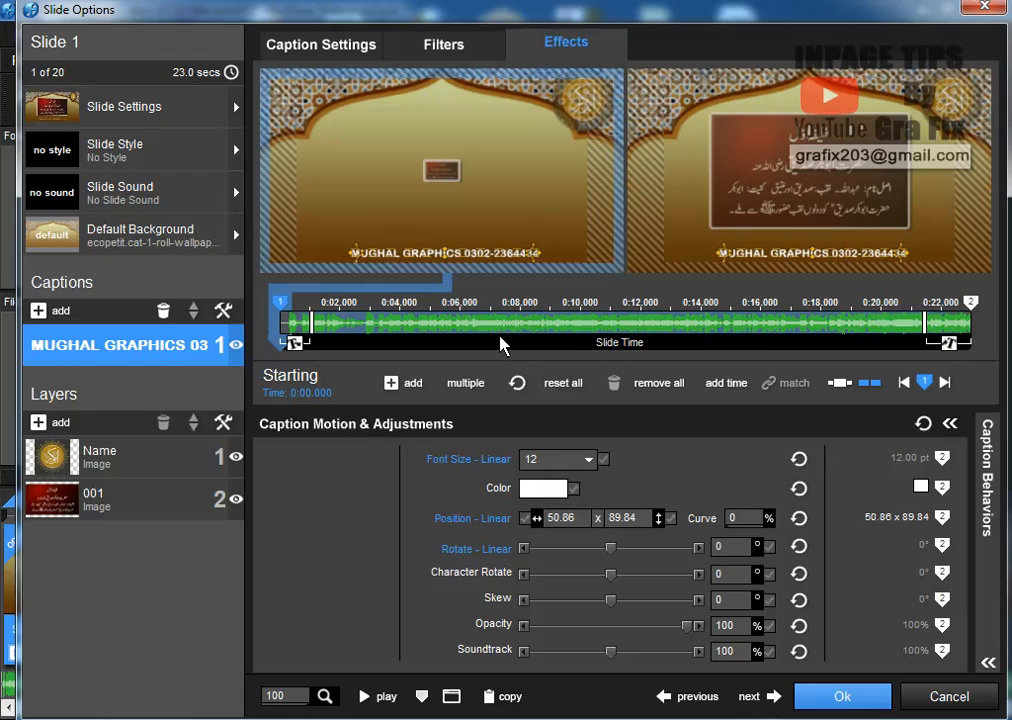
click(443, 46)
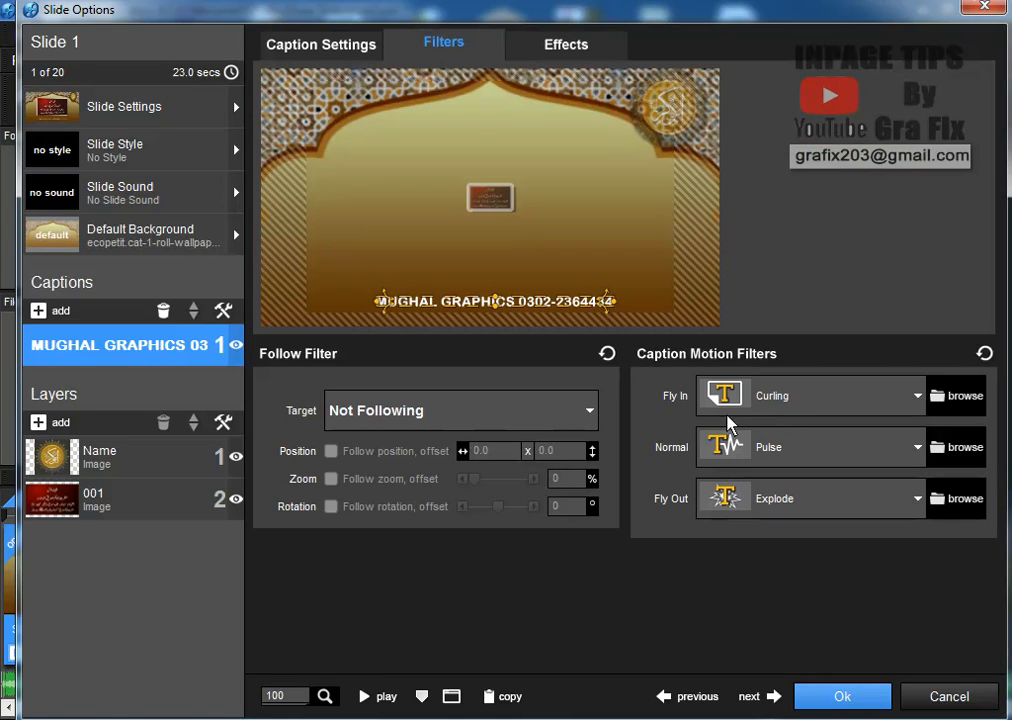
Give the caption a Curling fly-in after comparing Elastic Left and Elastic Right
click(958, 396)
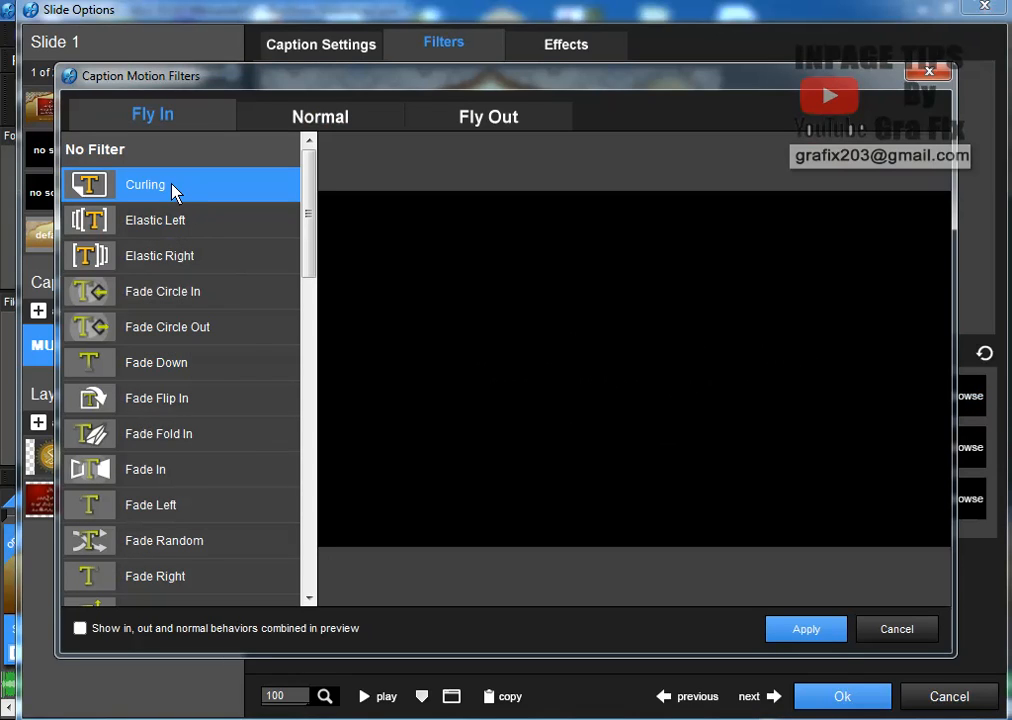
click(176, 224)
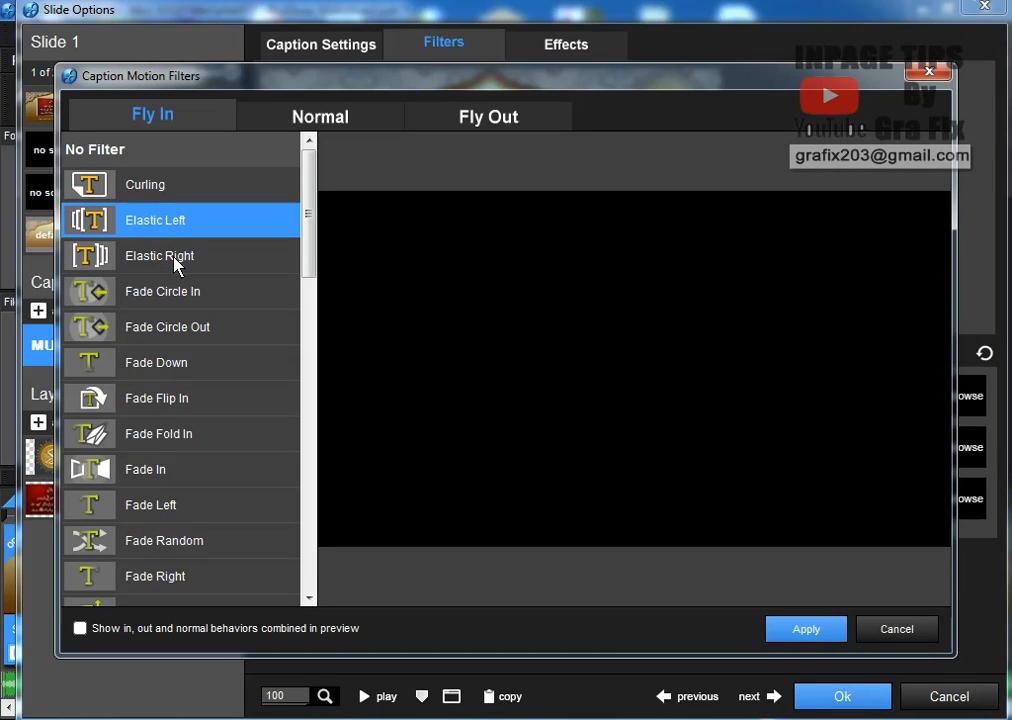
click(175, 258)
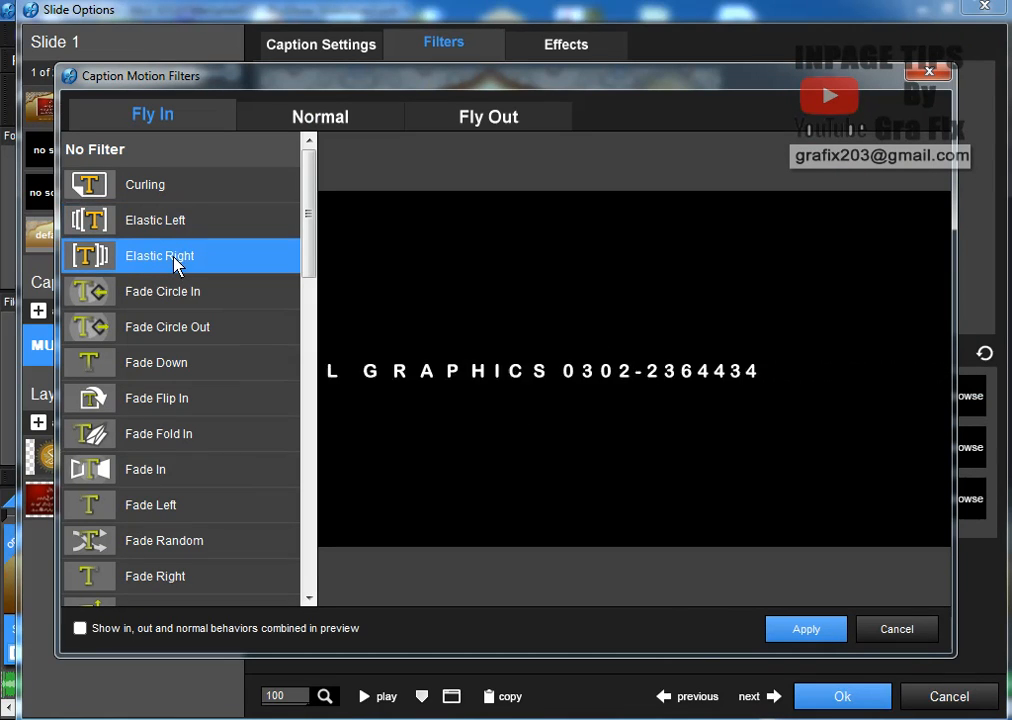
click(175, 190)
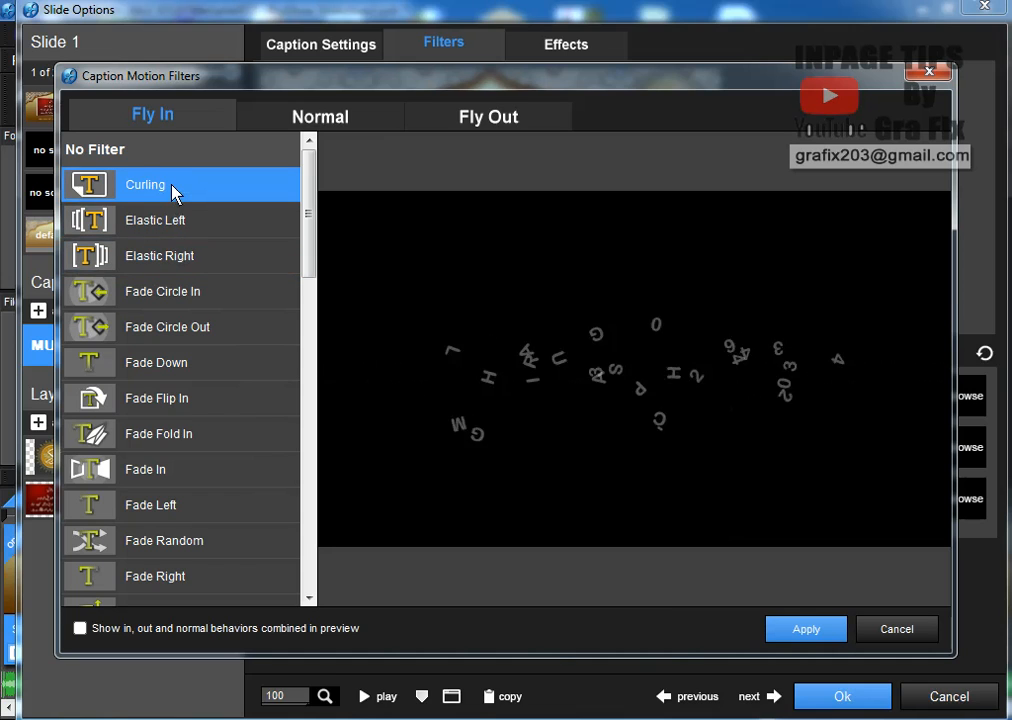
click(803, 629)
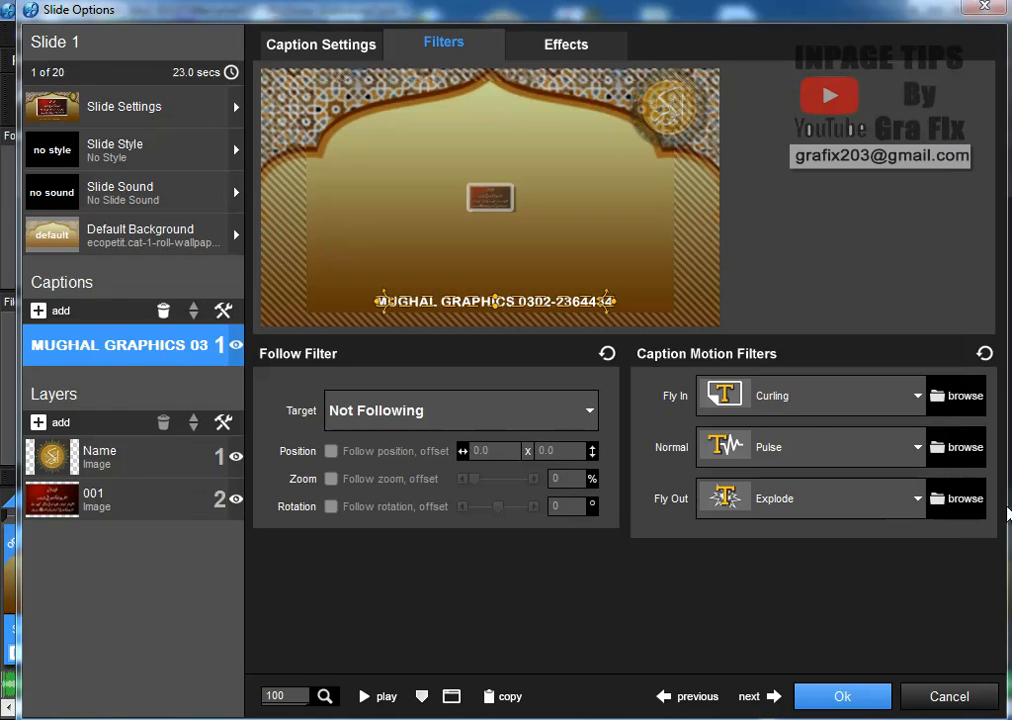
Set the caption's normal motion to Pulse Right after previewing several alternatives
click(958, 447)
click(156, 228)
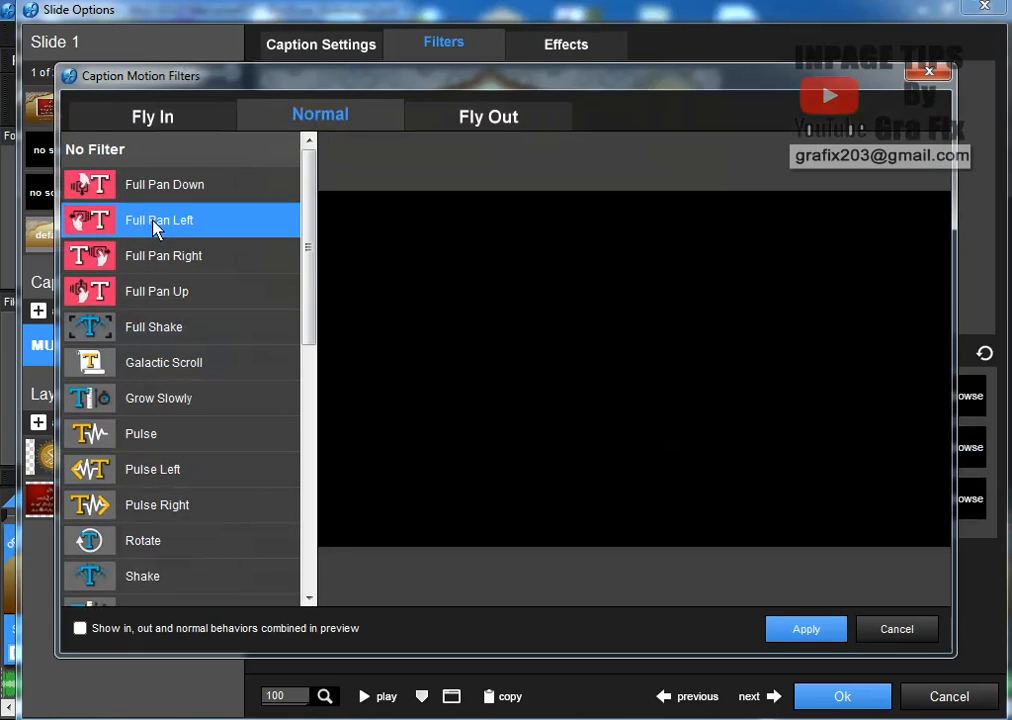
click(176, 402)
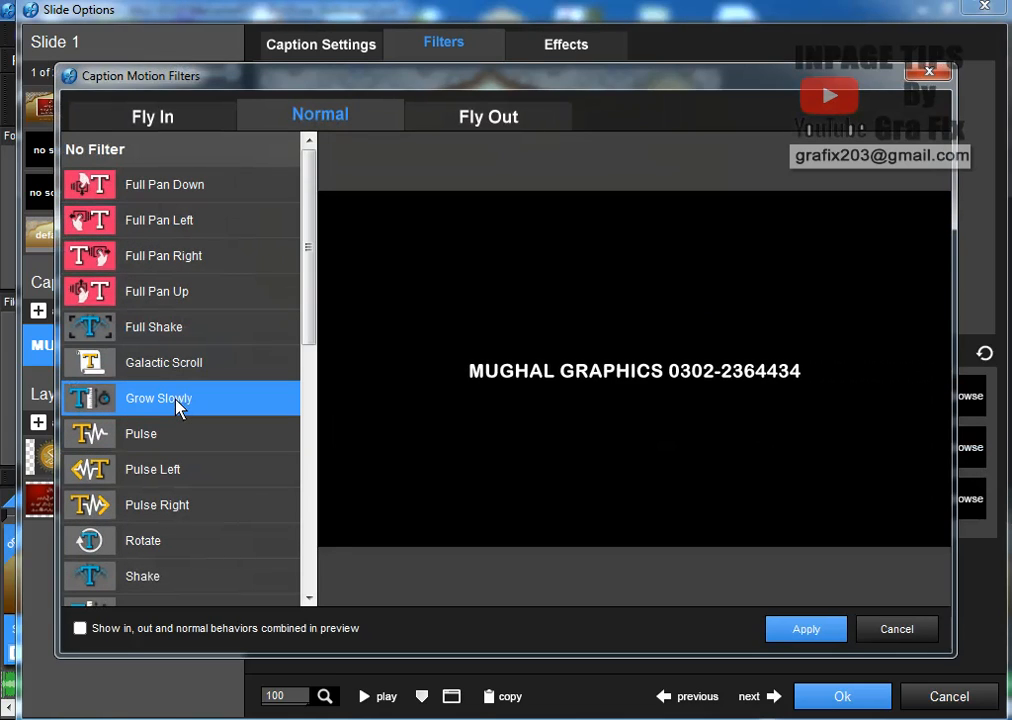
click(172, 364)
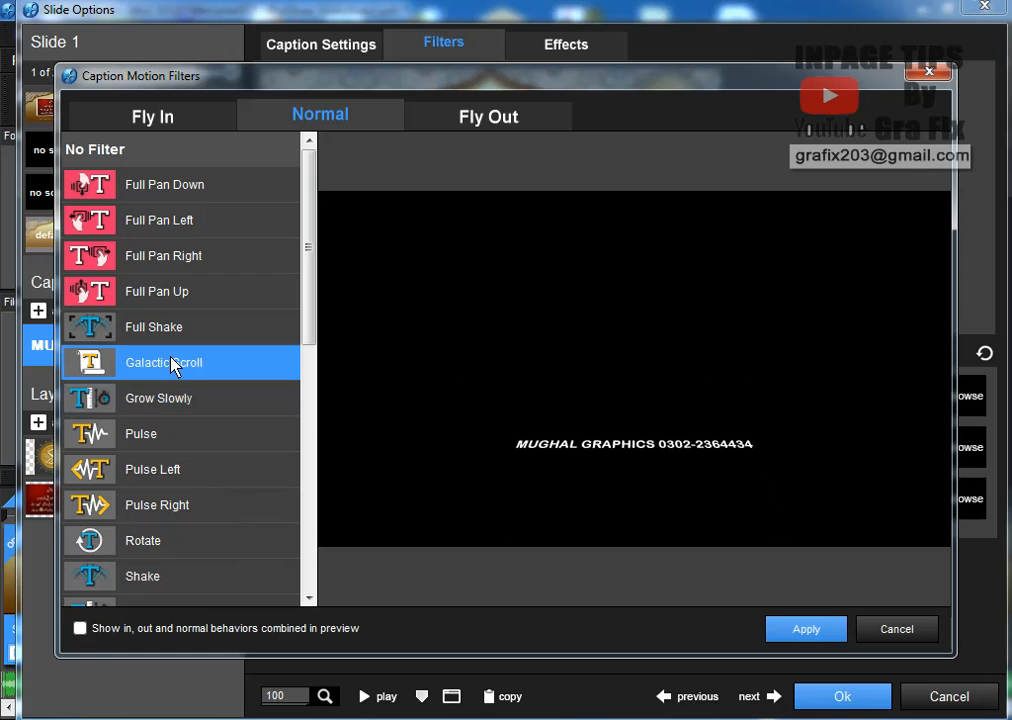
click(177, 507)
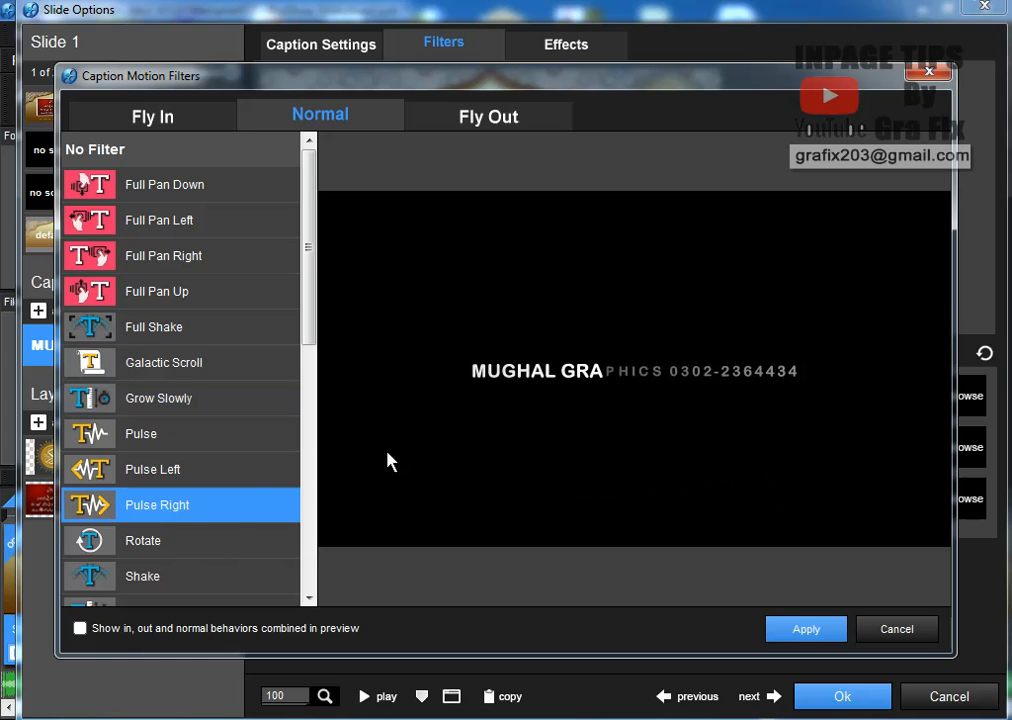
click(805, 629)
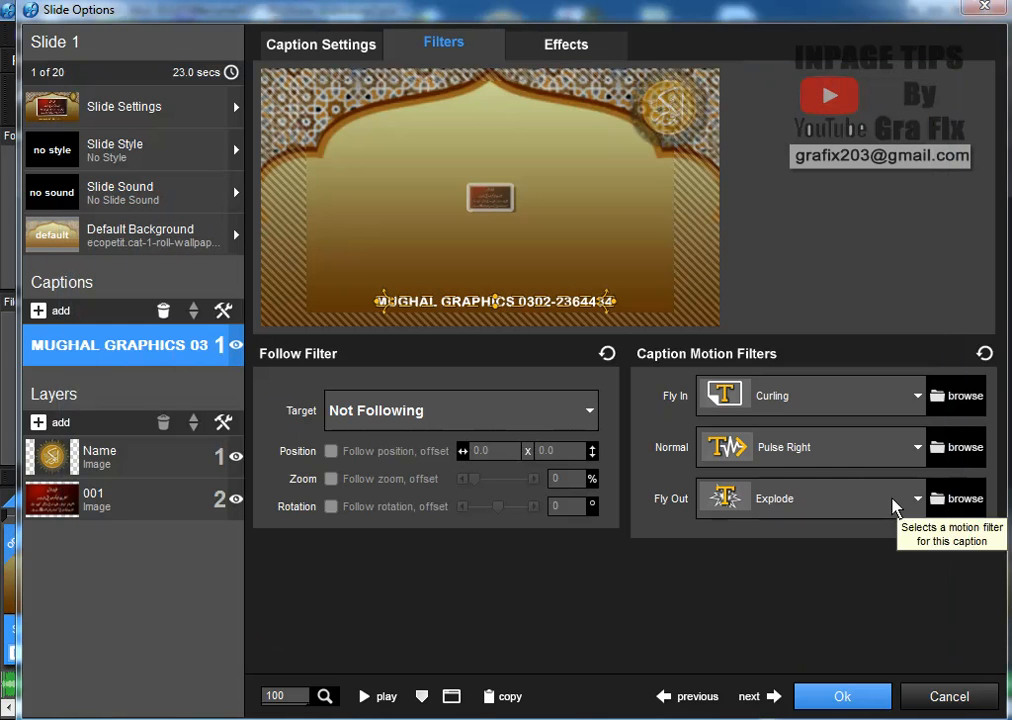
Apply Explode as the caption's fly-out and keep the slide option changes
click(964, 499)
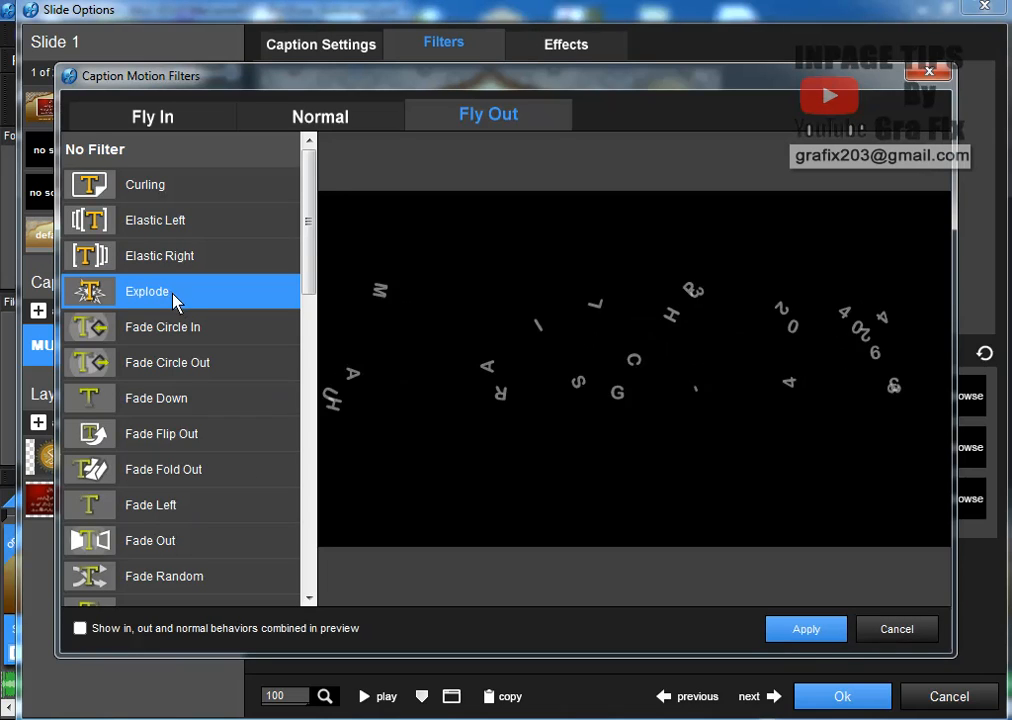
click(827, 634)
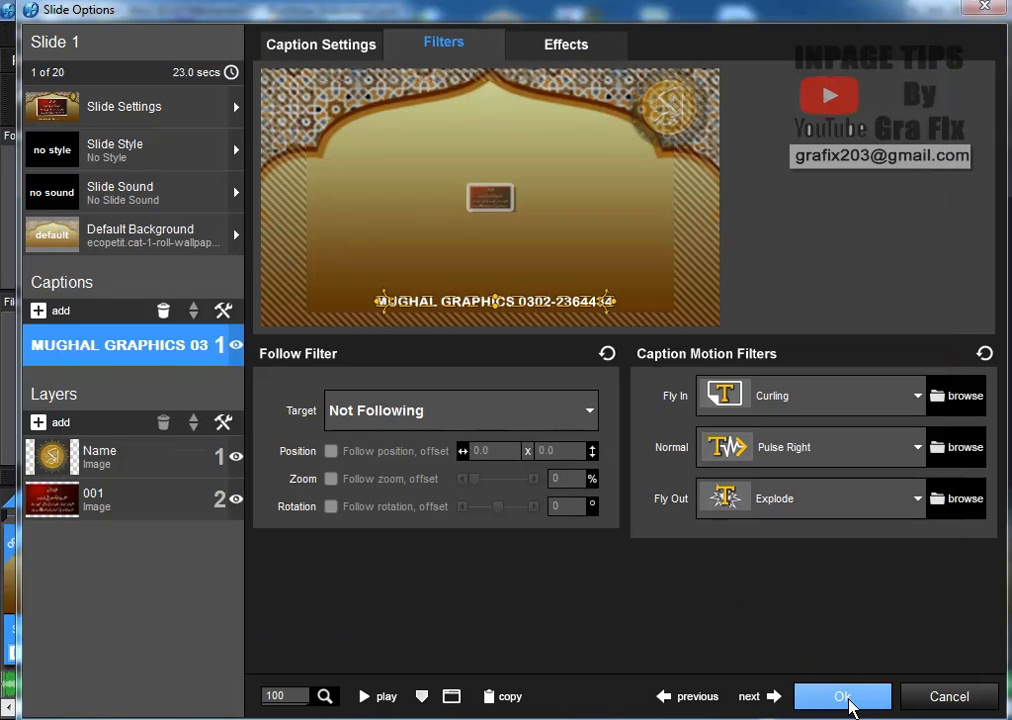
click(843, 697)
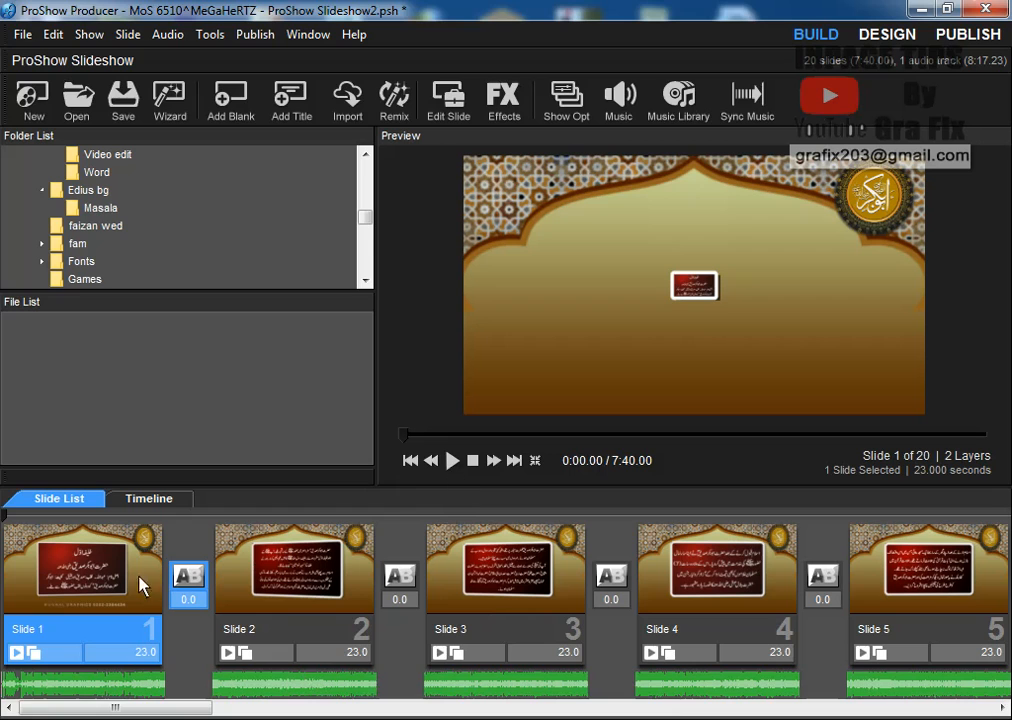
click(447, 464)
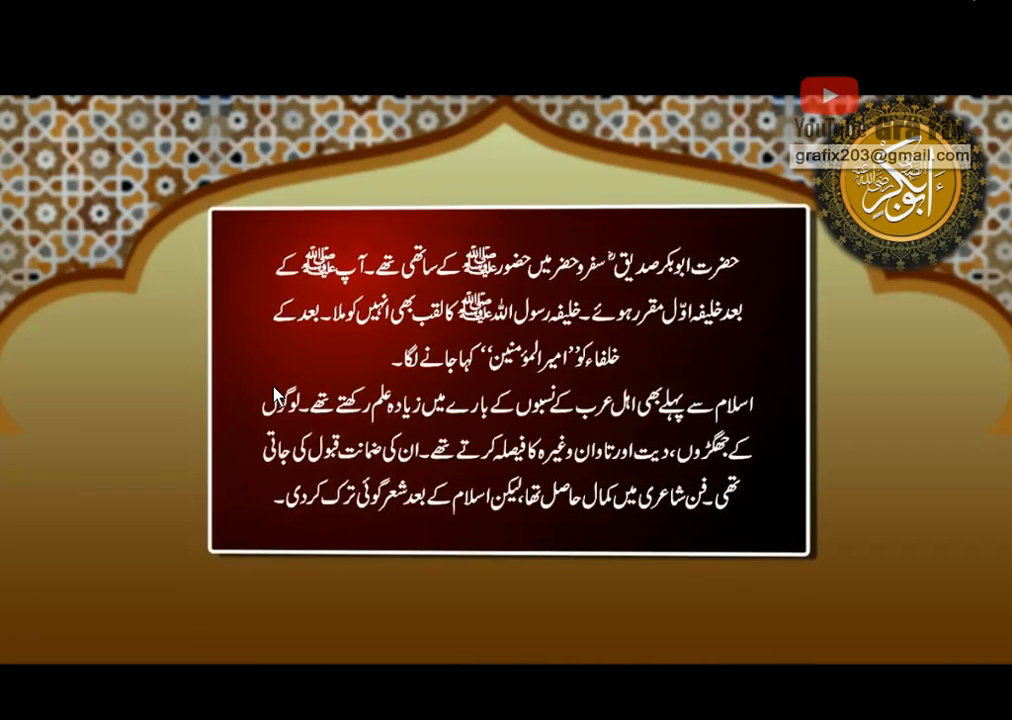
key(Escape)
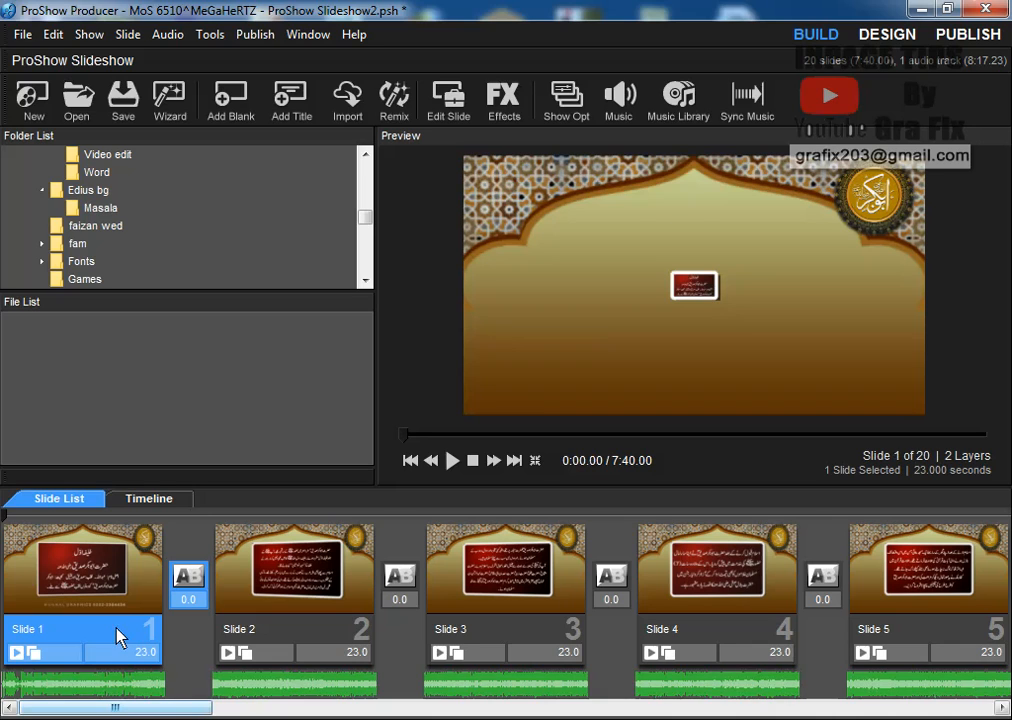
Copy slide 1's MUGHAL GRAPHICS caption to all slides and play the show to check it
double_click(115, 549)
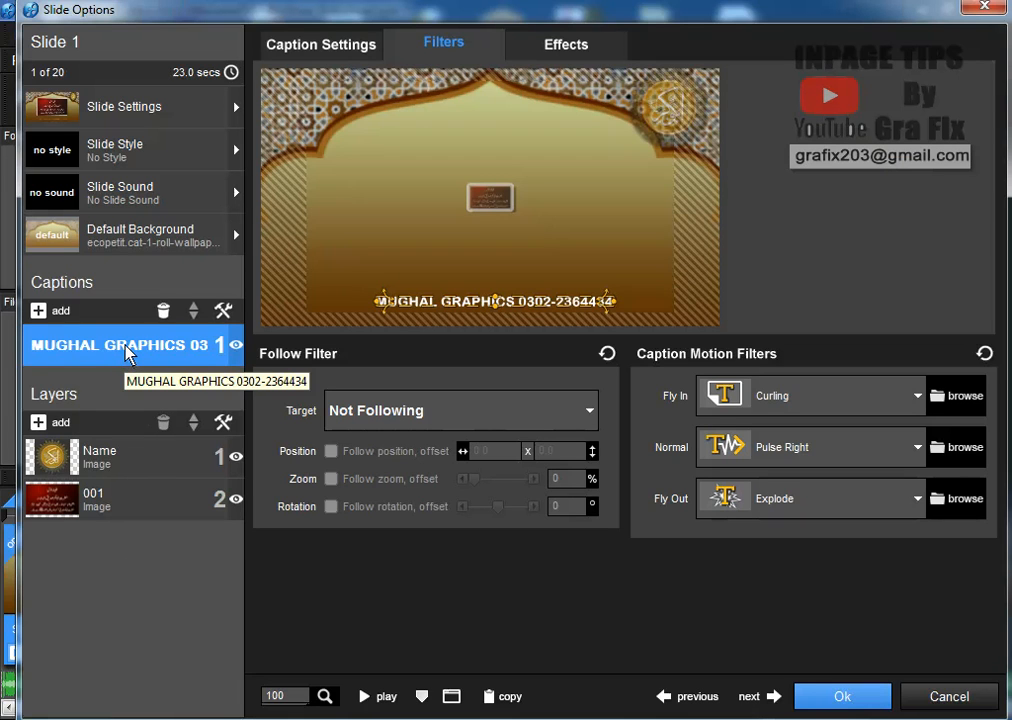
right_click(127, 354)
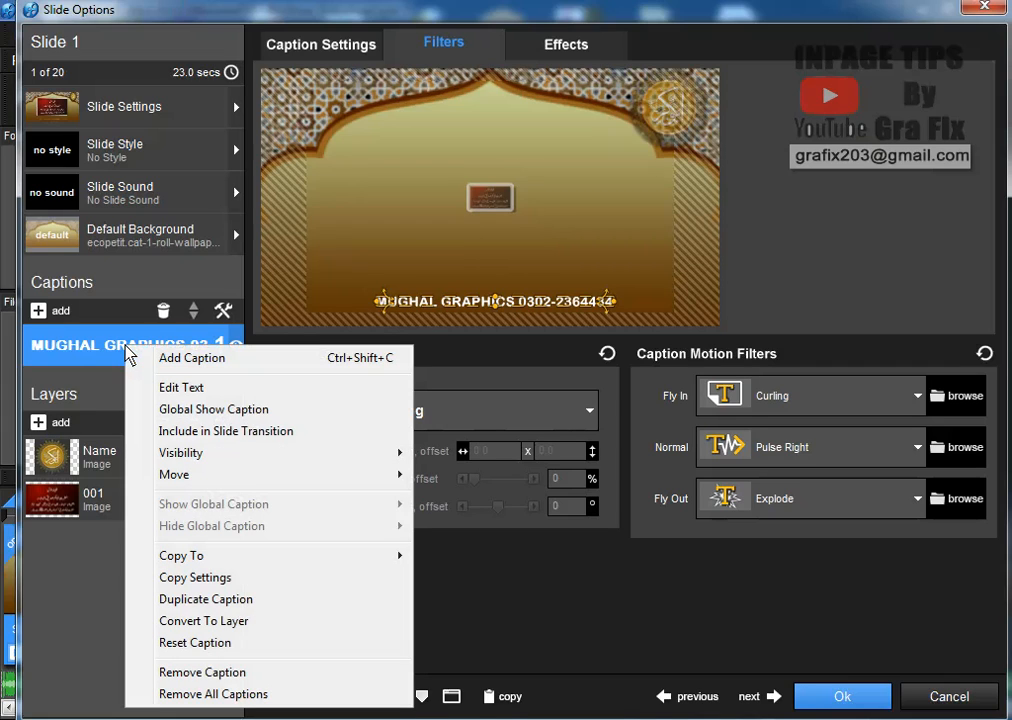
mouse_move(336, 564)
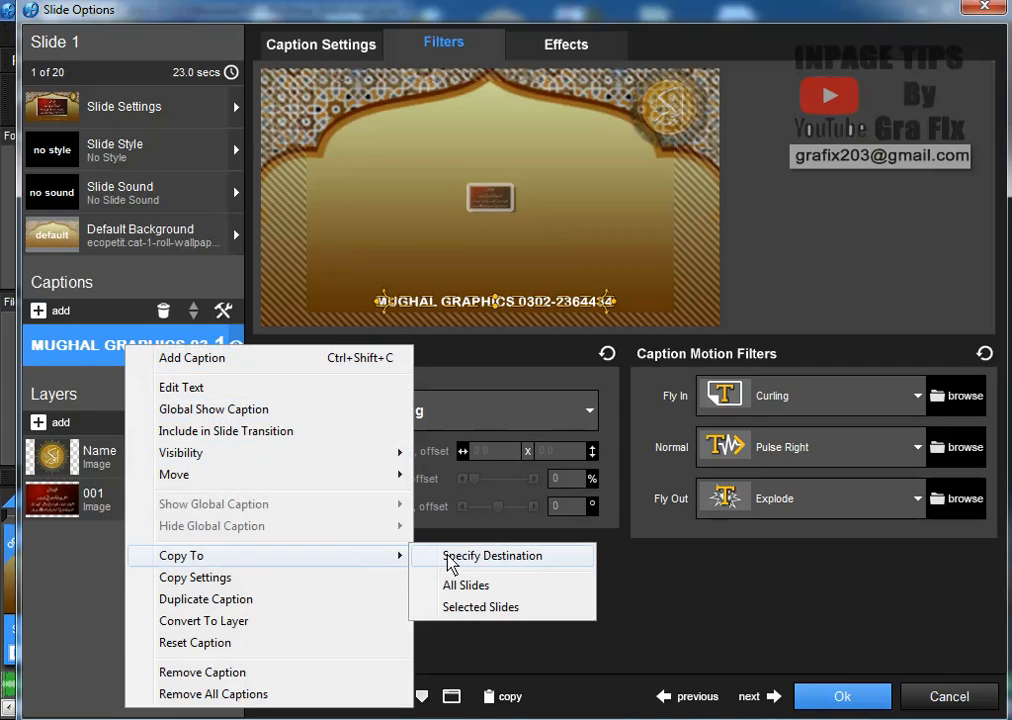
click(462, 586)
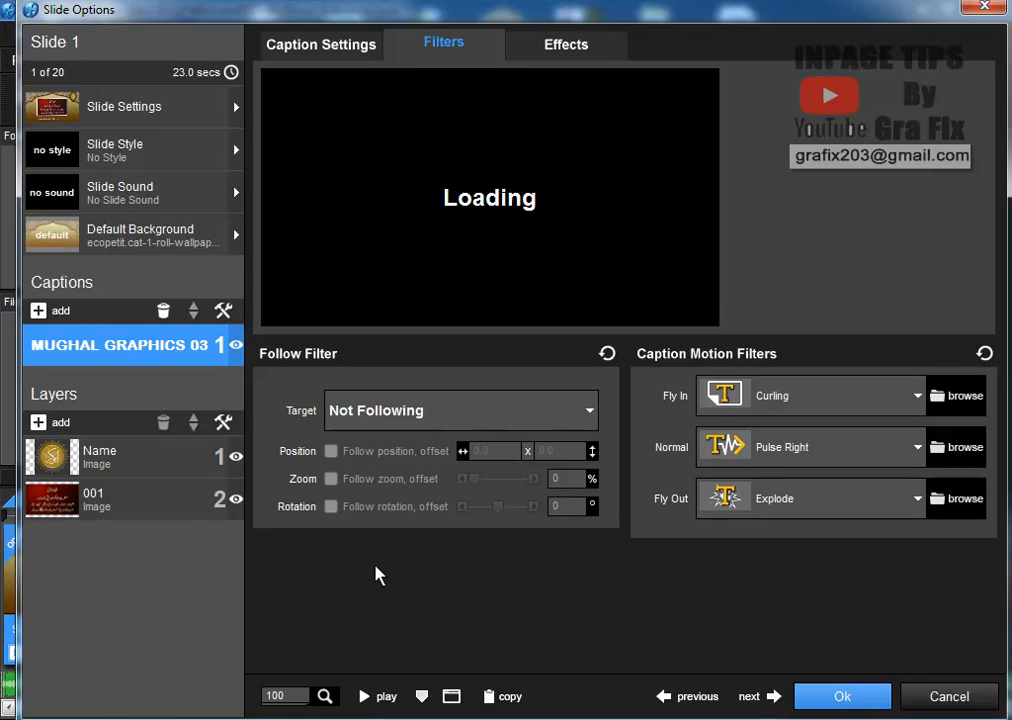
click(876, 700)
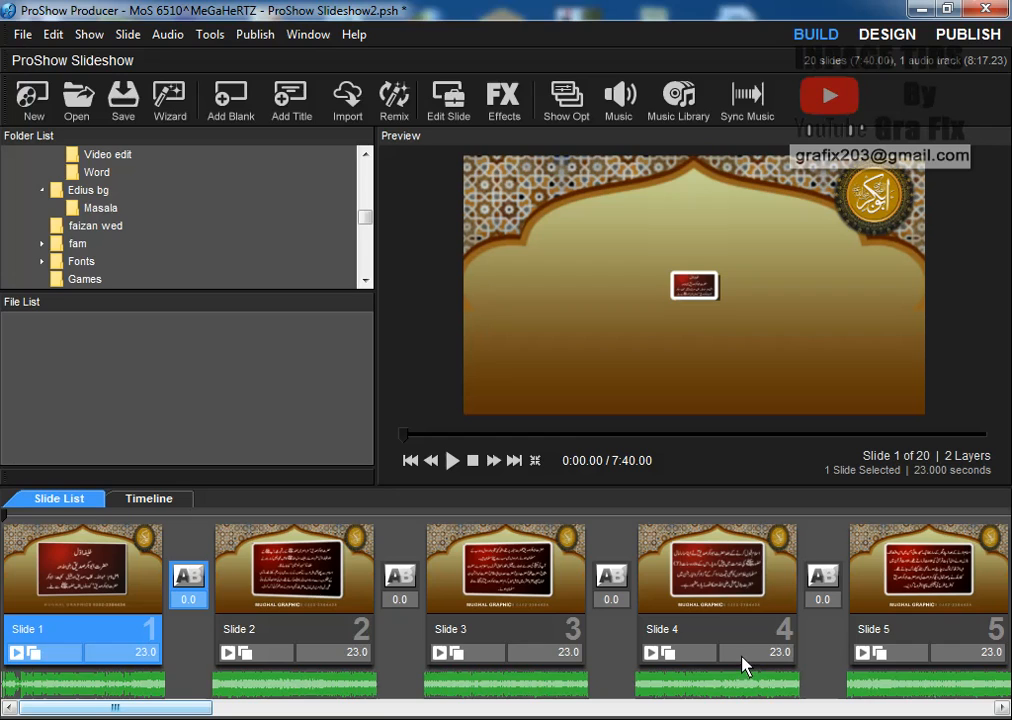
click(453, 462)
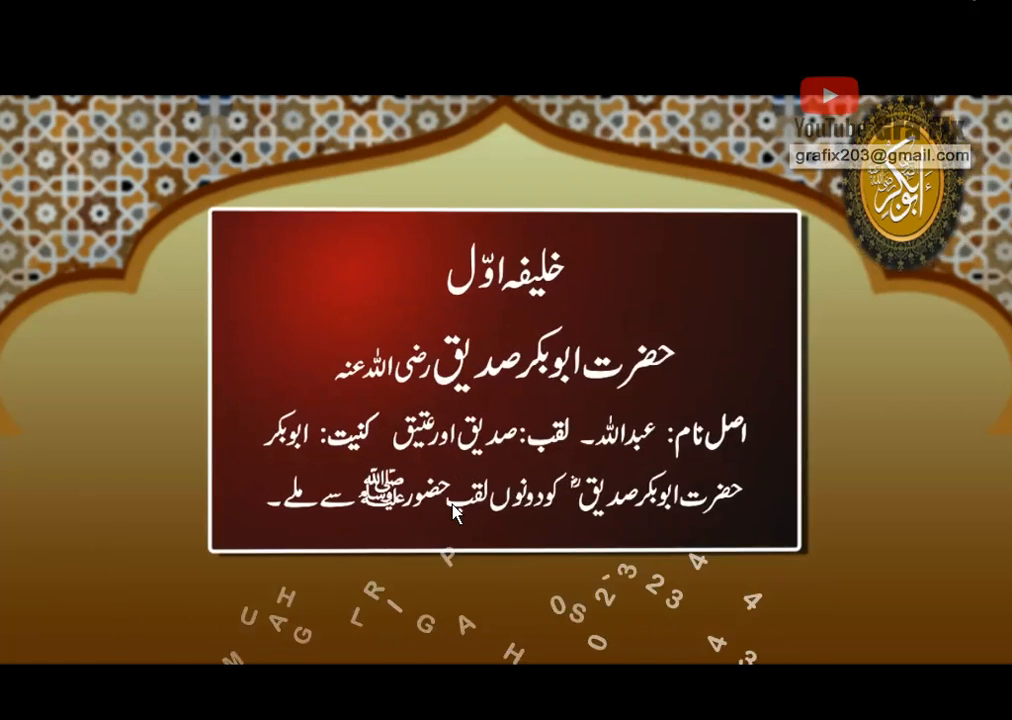